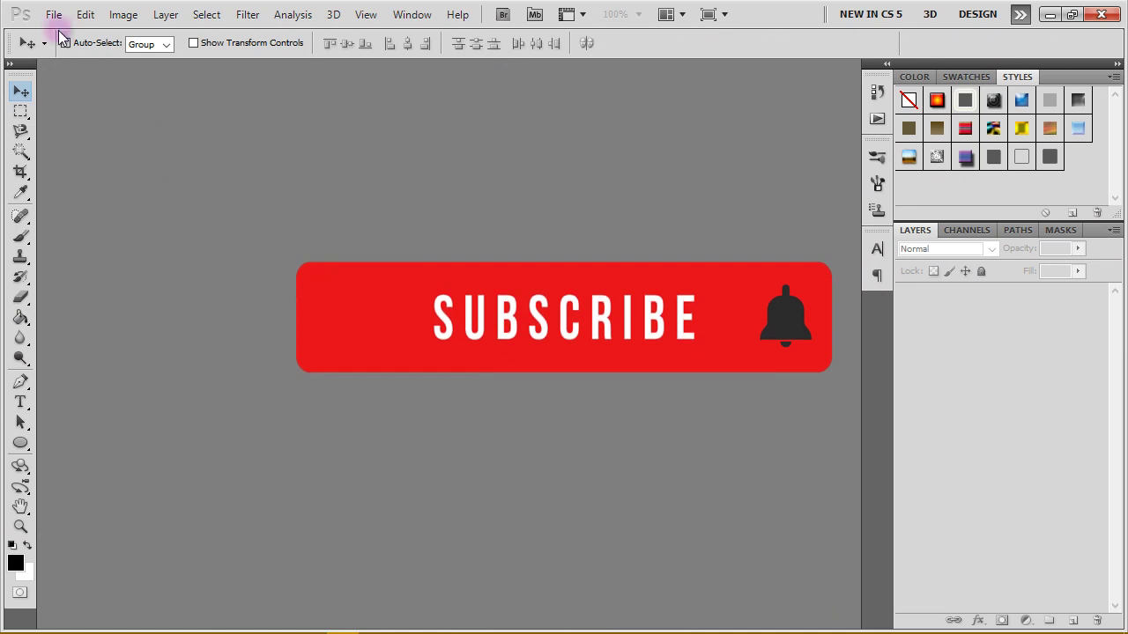
Create a new 1280 × 720 px, 72 ppi document with Transparent background contents.
click(53, 16)
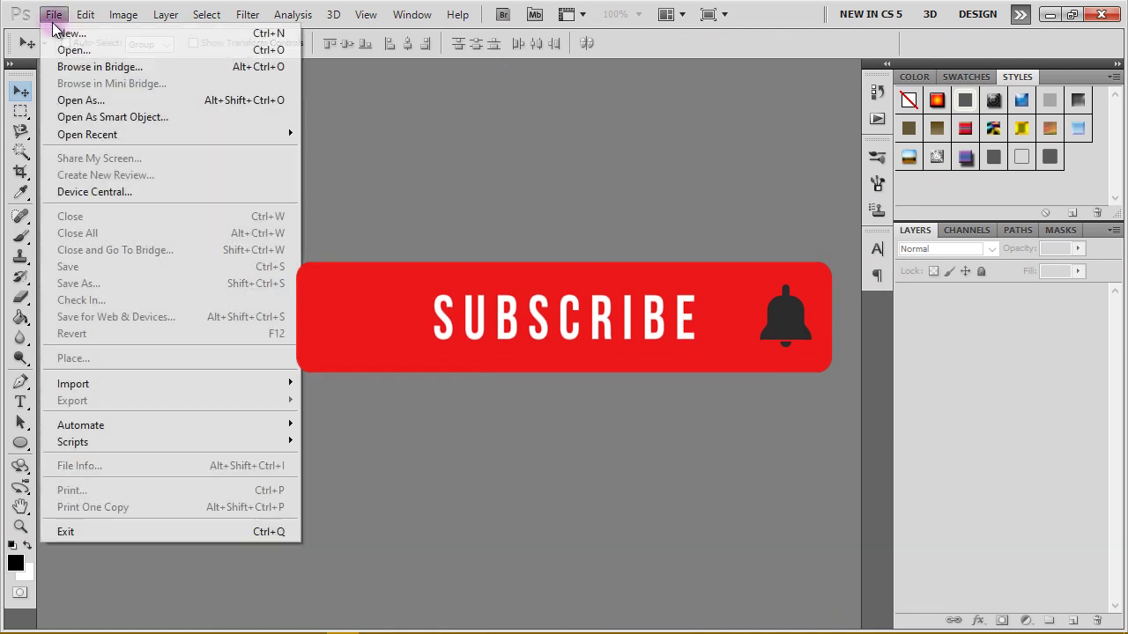
key(Escape)
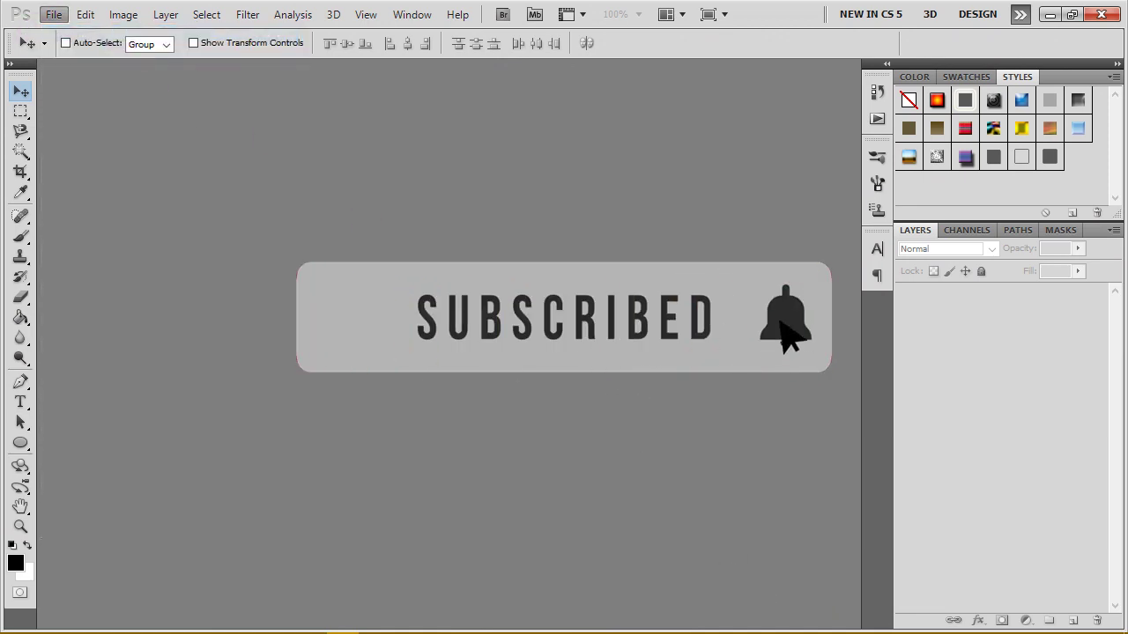
key(ctrl+n)
text(1280)
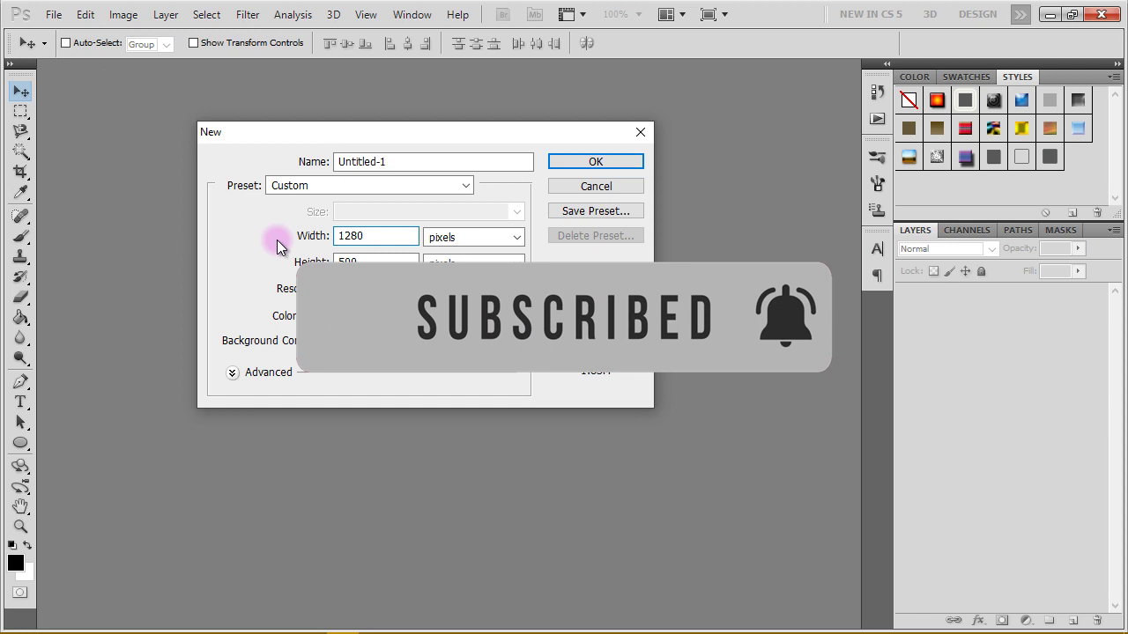
key(Tab)
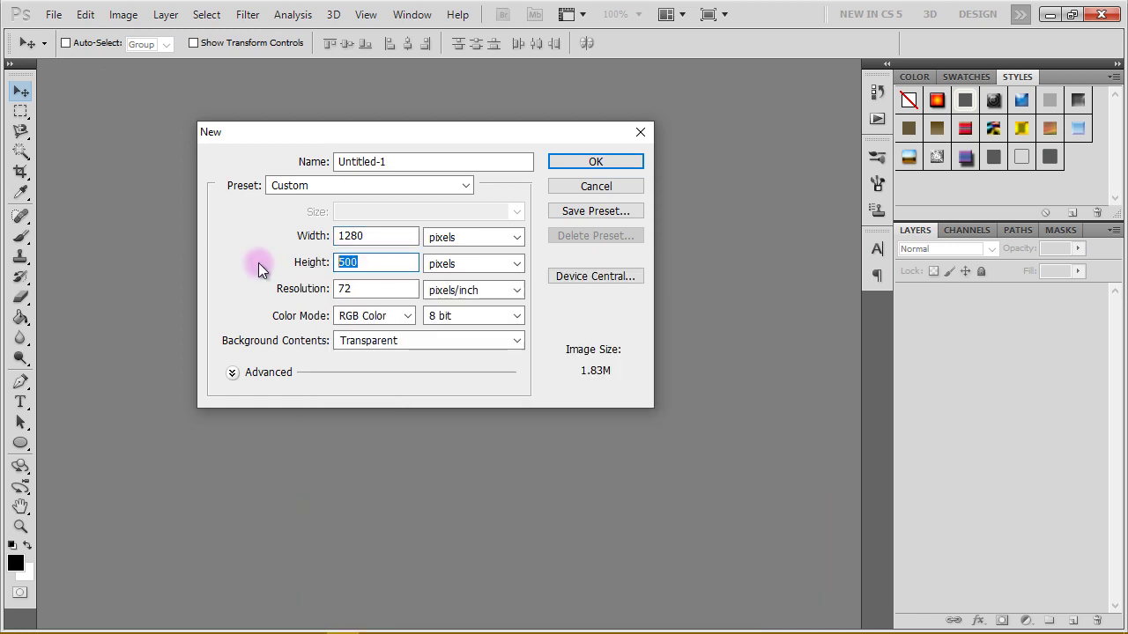
text(720)
click(377, 236)
key(Tab)
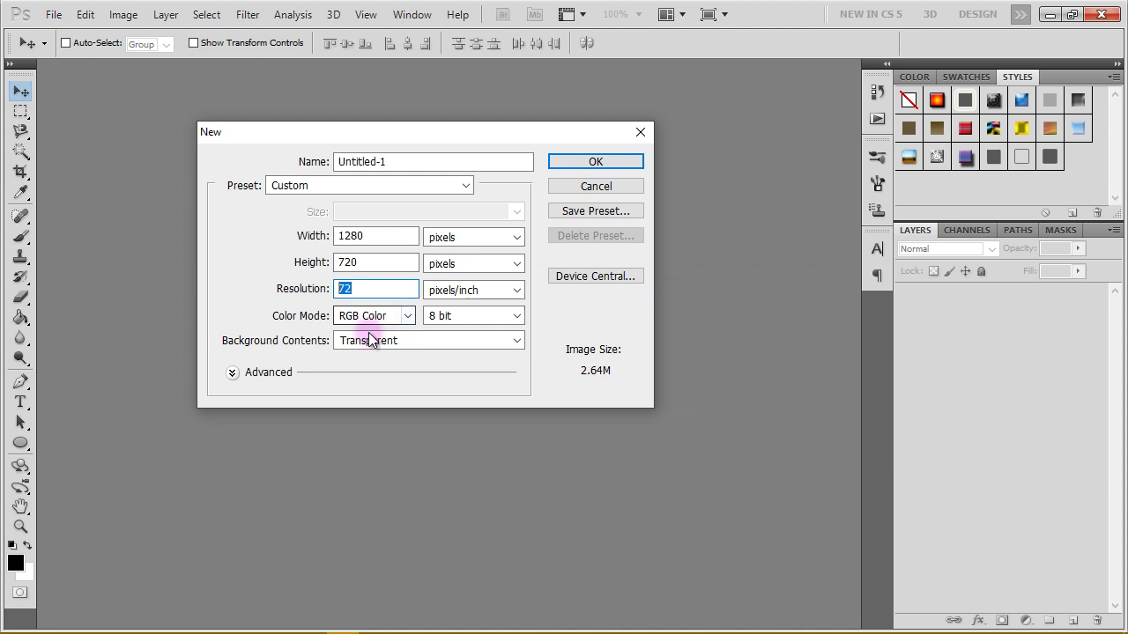
click(517, 342)
click(407, 388)
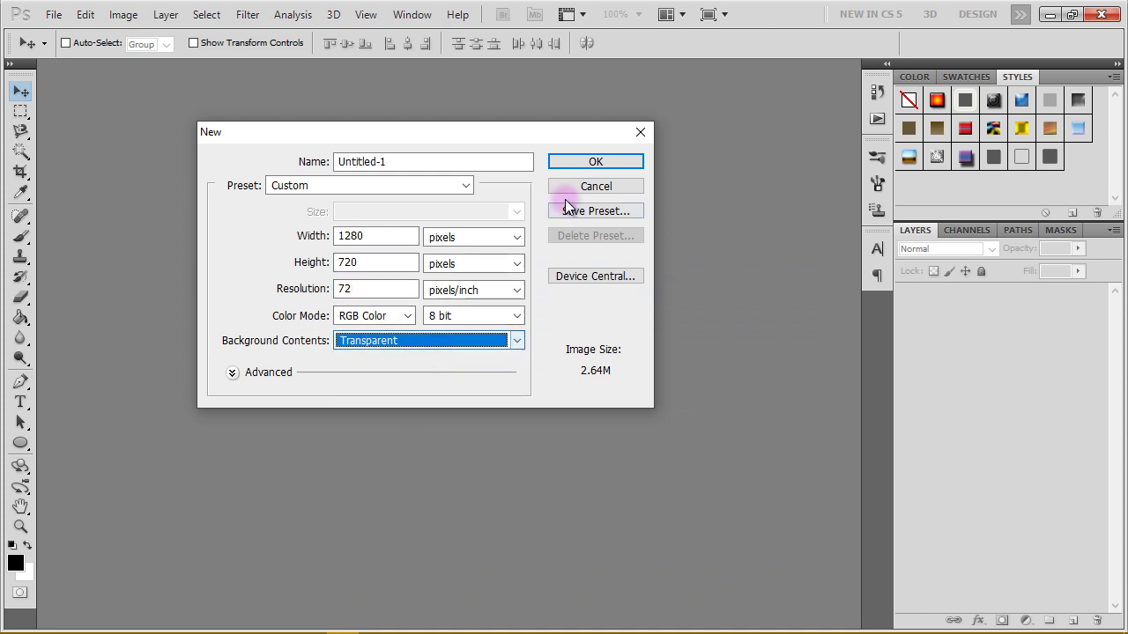
click(595, 164)
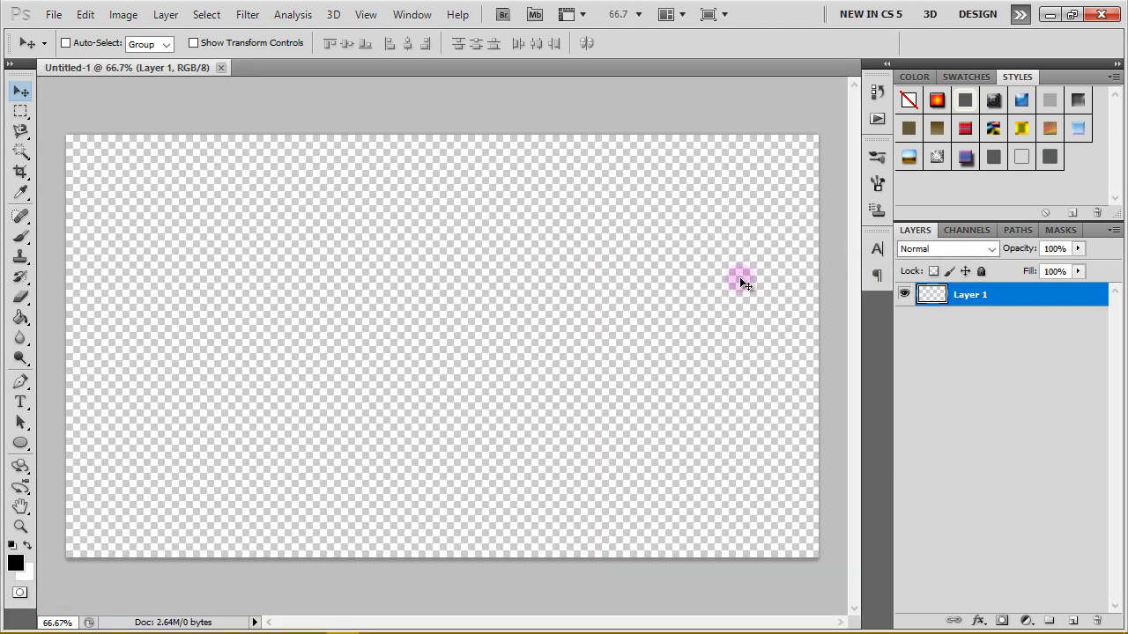
With black foreground, start the Glass text layer in Snell Roundhand Script Bold at 542.87 pt.
click(15, 562)
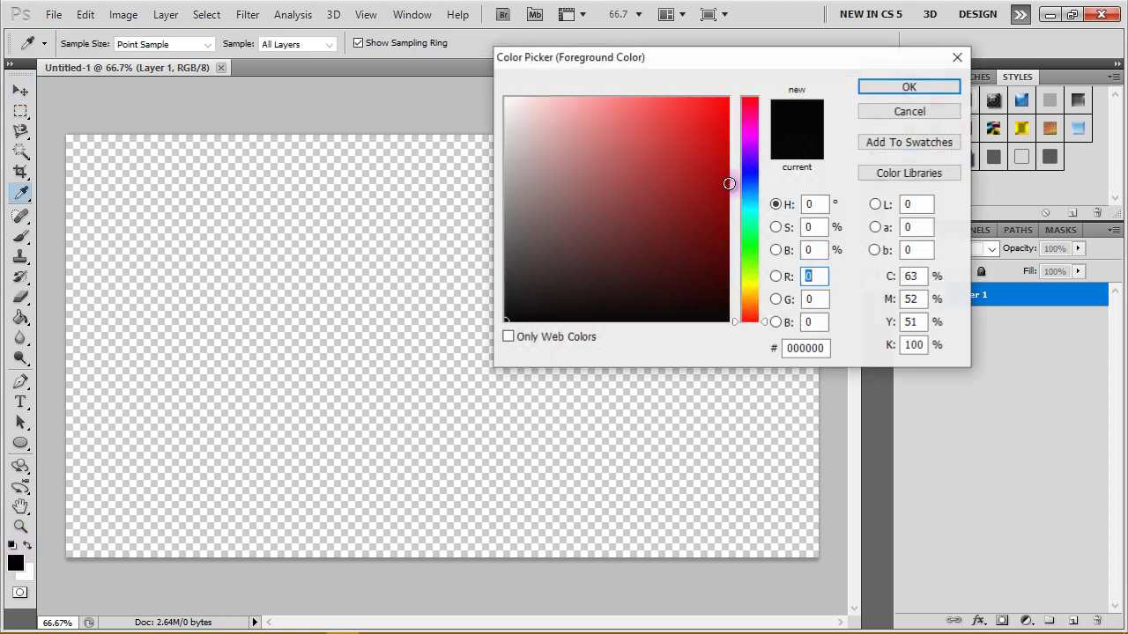
click(910, 88)
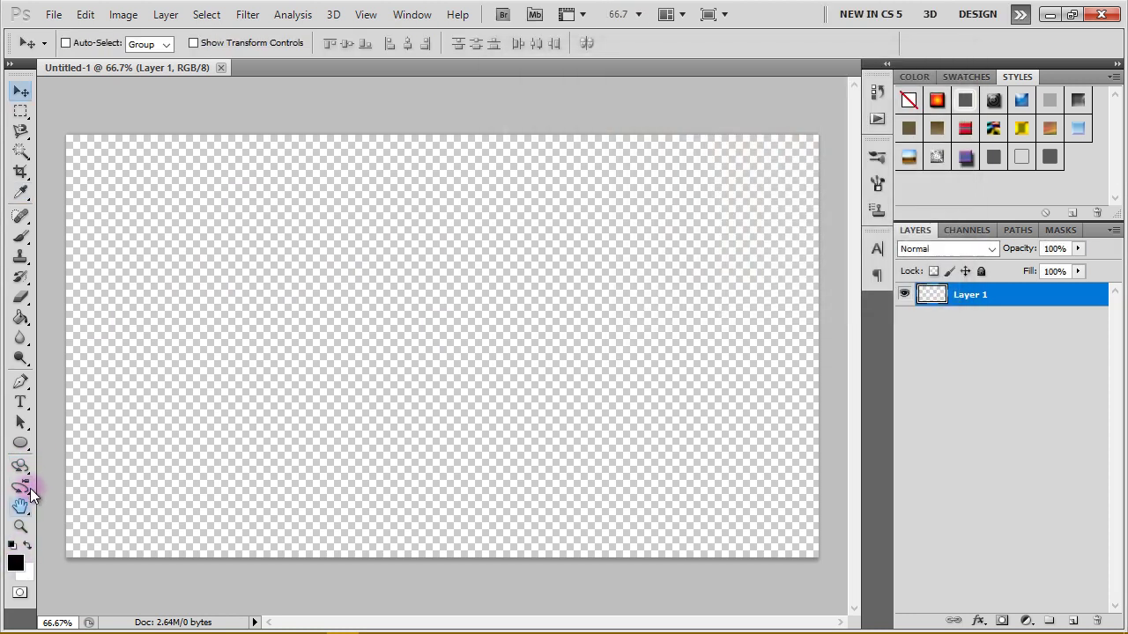
click(172, 401)
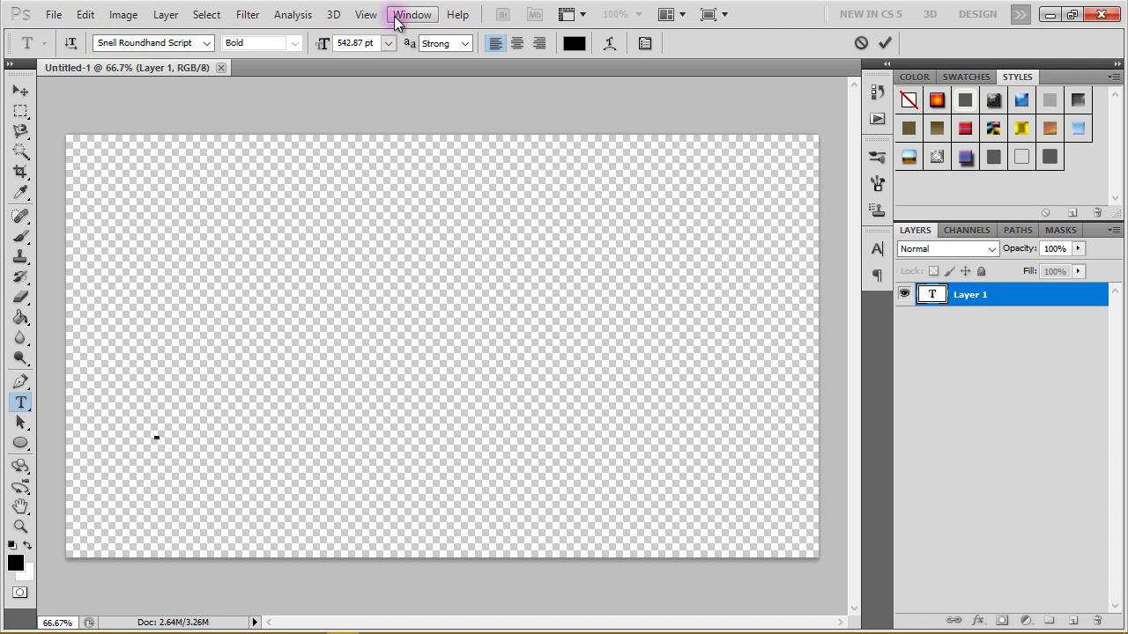
drag(364, 43, 305, 44)
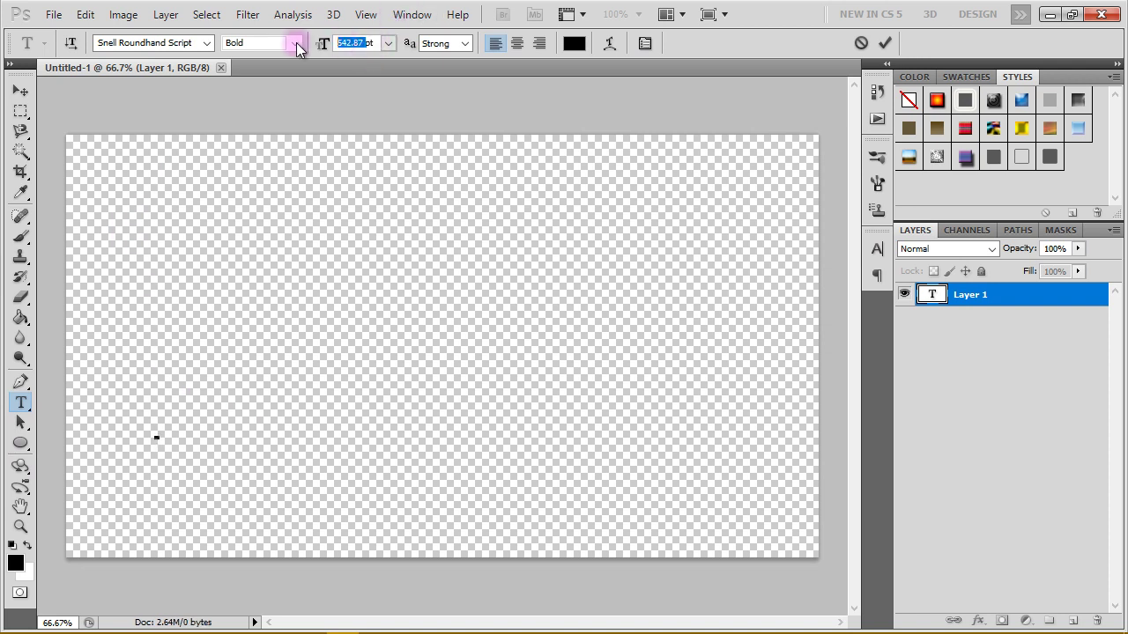
text(542)
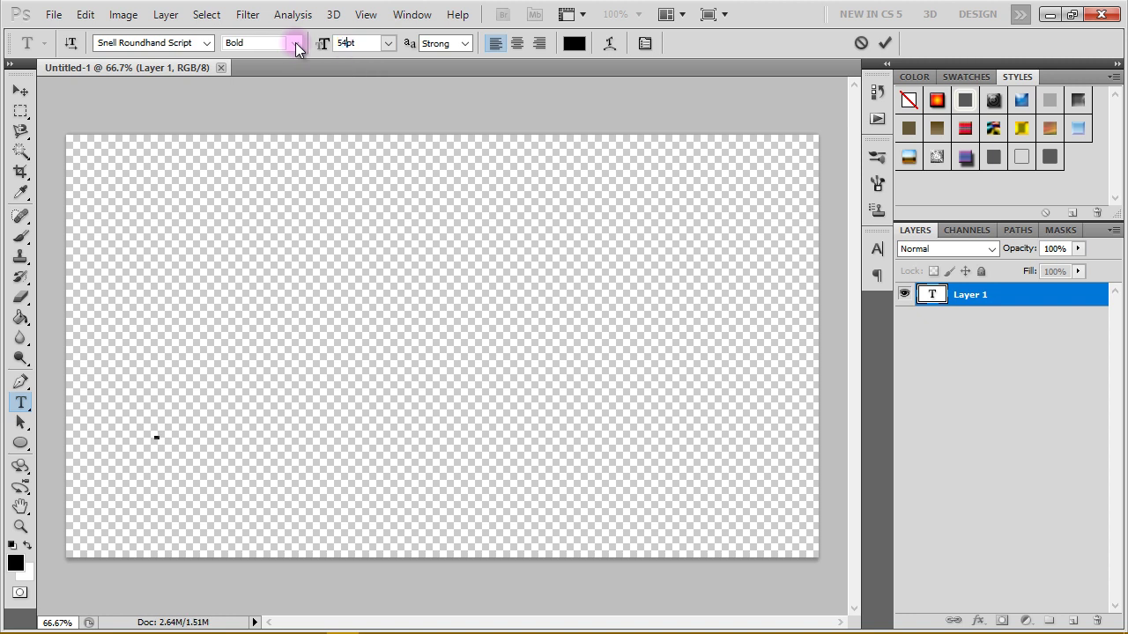
text(.87)
key(Return)
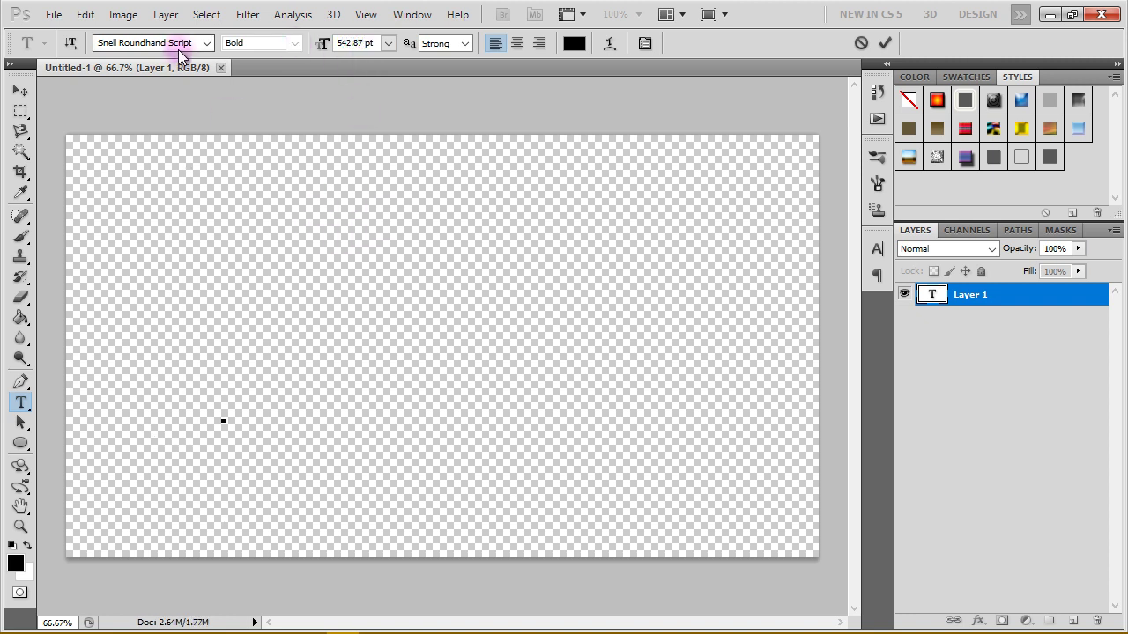
click(191, 41)
click(319, 261)
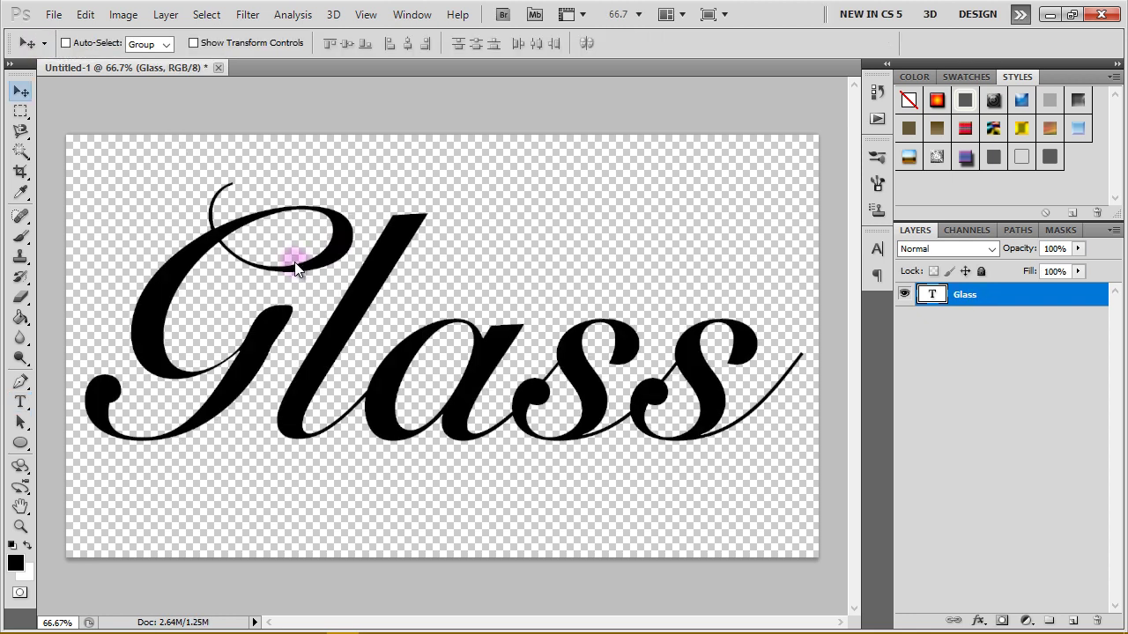
Duplicate the Glass layer twice, creating Glass copy and Glass copy 2.
right_click(1031, 299)
click(894, 181)
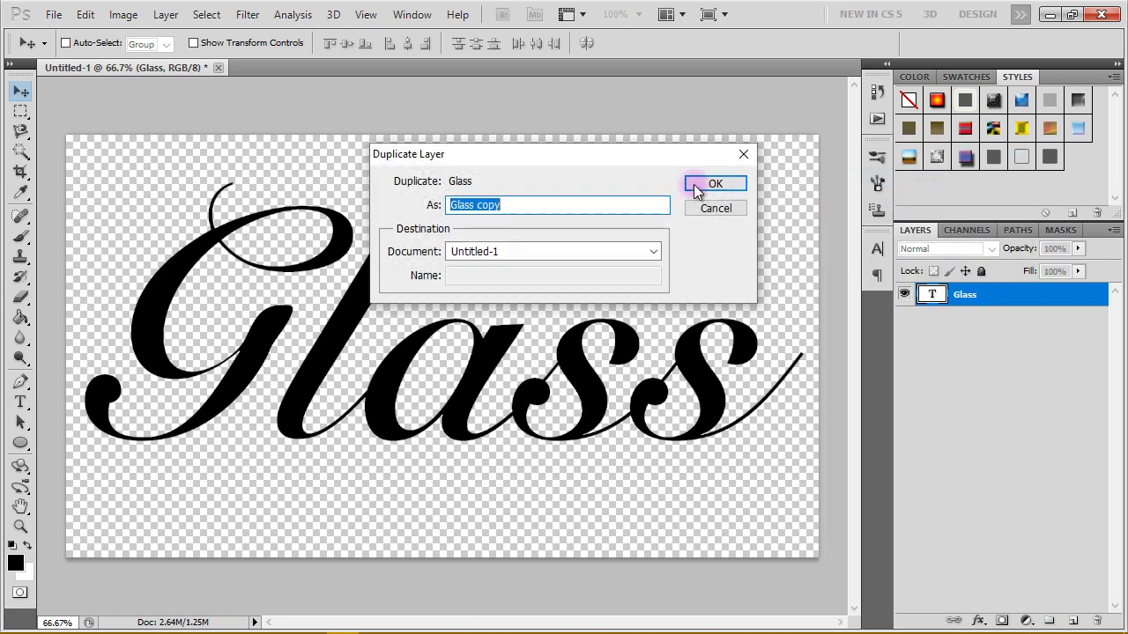
click(717, 185)
right_click(1034, 297)
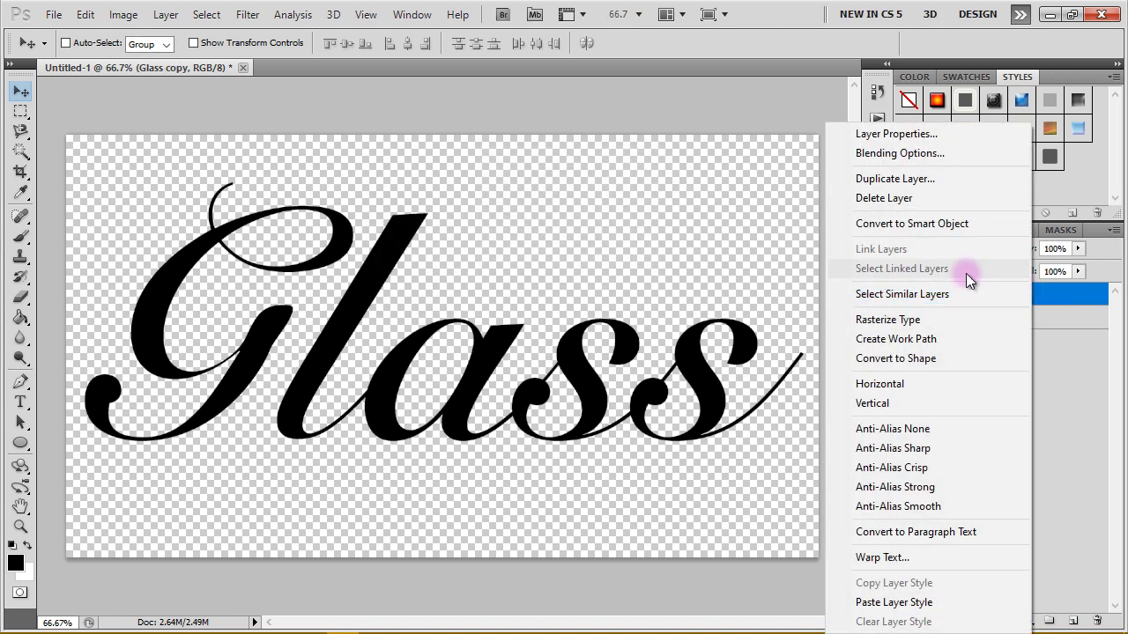
click(890, 178)
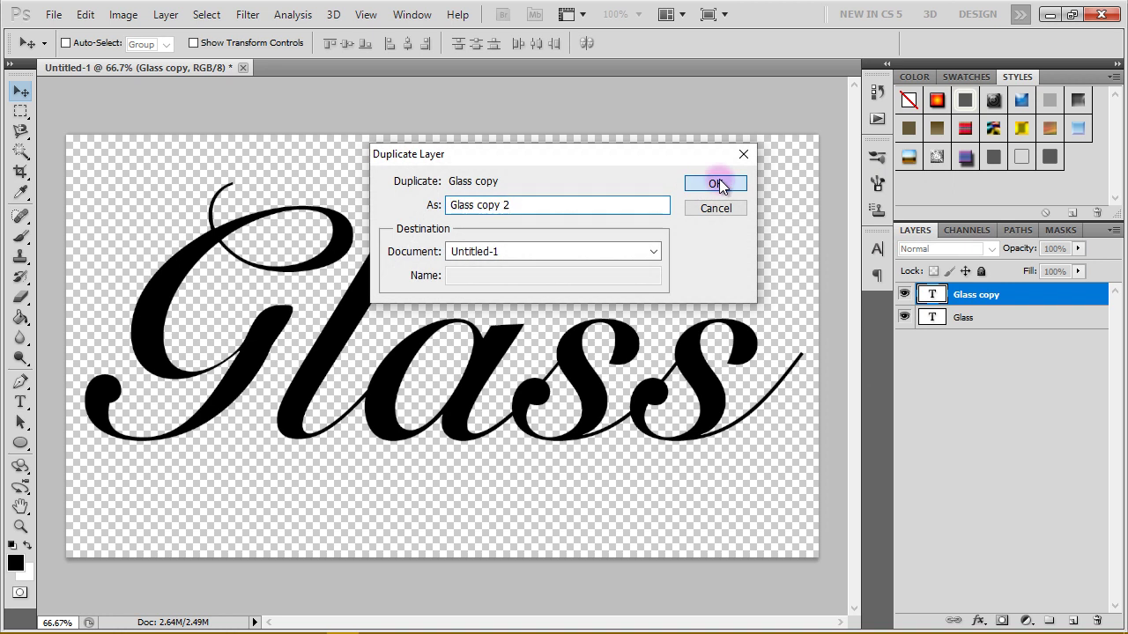
click(716, 183)
Drop the fill of Glass, Glass copy and Glass copy 2 to 0%.
click(1031, 340)
text(0)
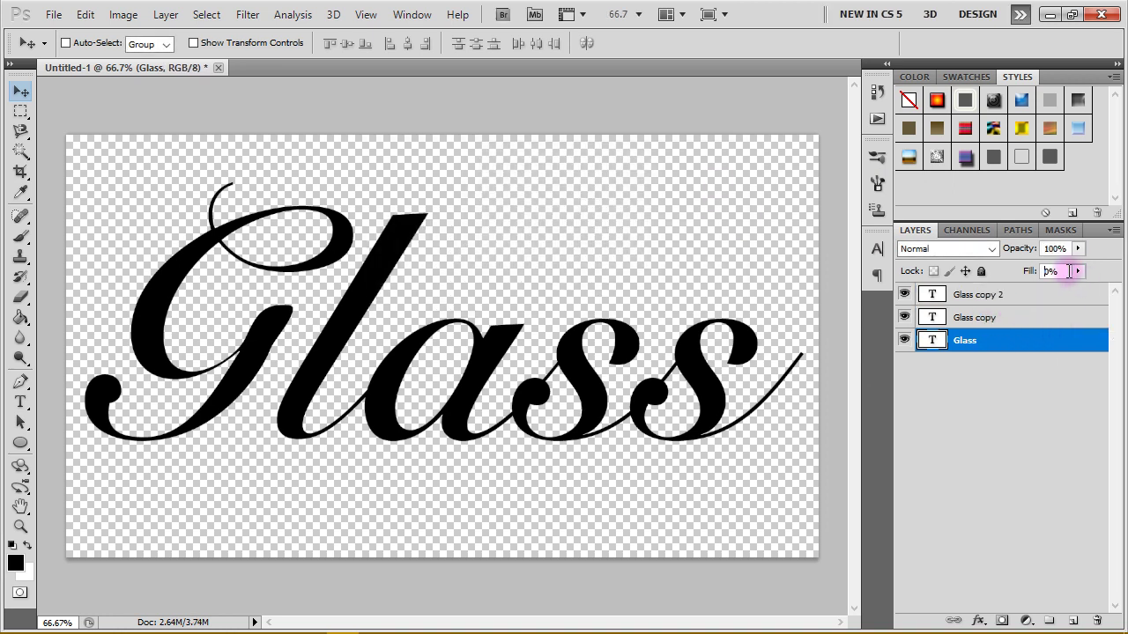
click(1031, 319)
click(1009, 341)
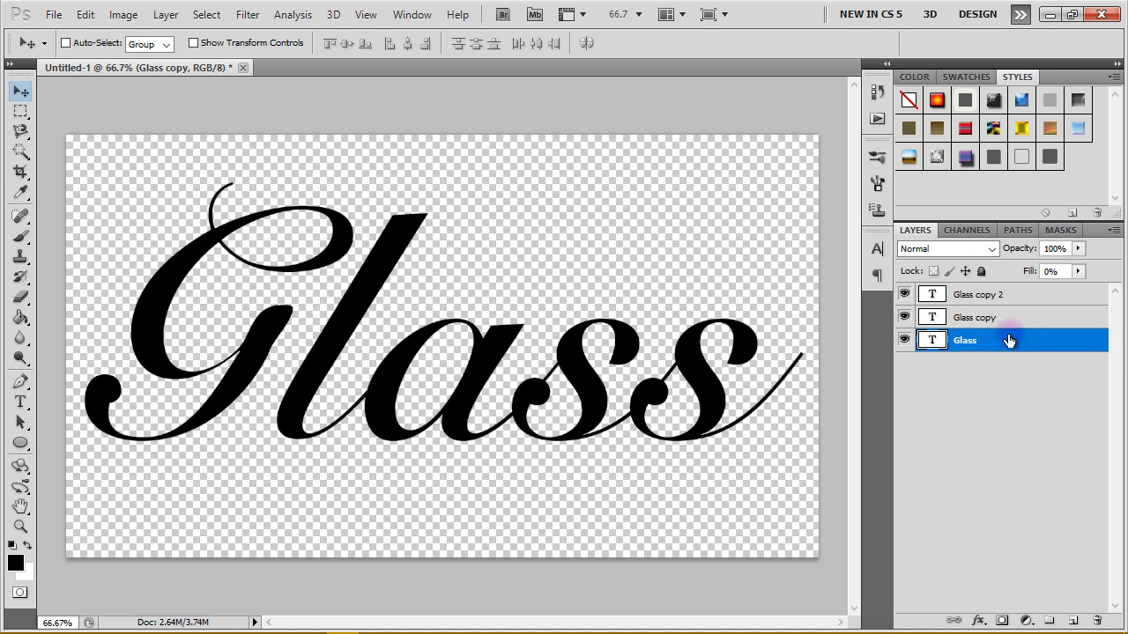
click(1023, 318)
text(20)
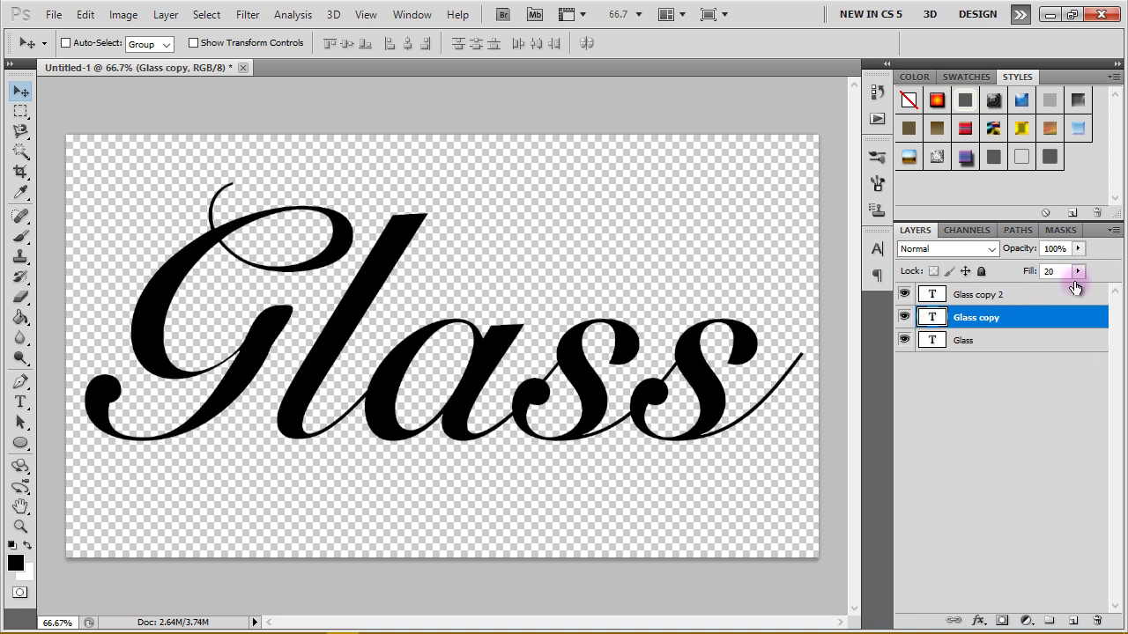
click(1057, 299)
click(1064, 272)
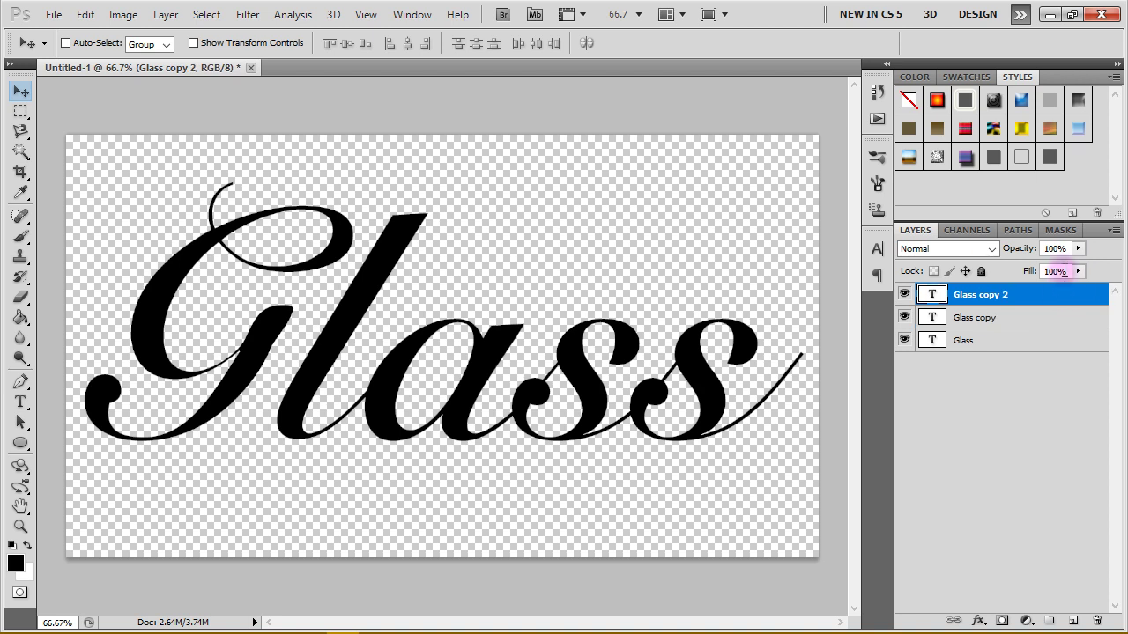
key(Return)
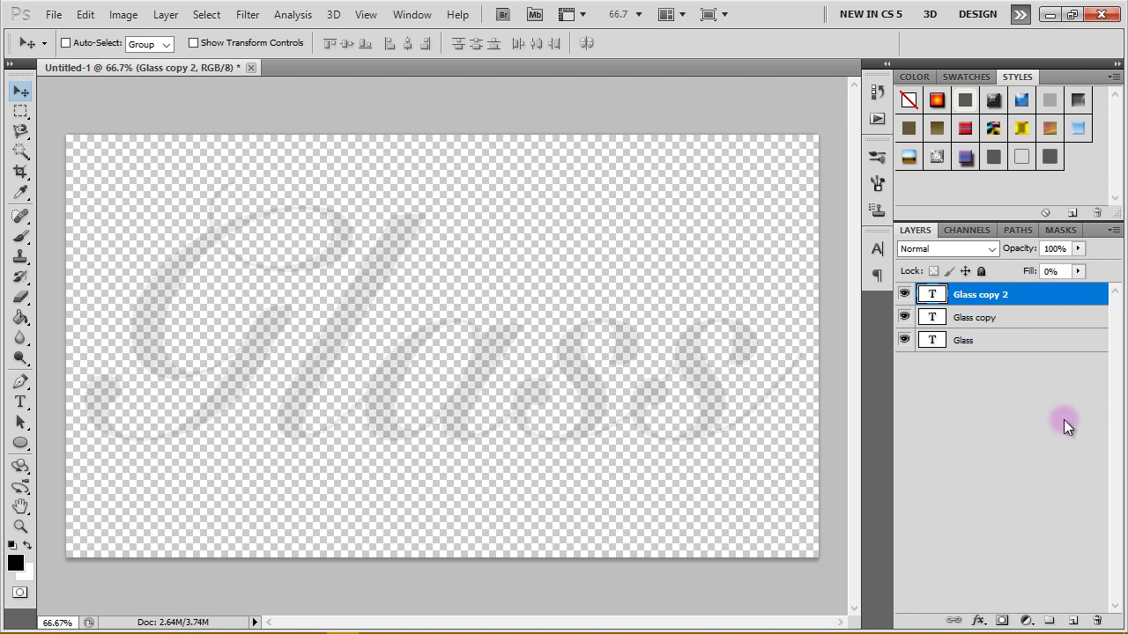
click(1055, 423)
Hide Glass copy and Glass copy 2, leaving the original Glass layer selected.
click(1052, 294)
click(1052, 342)
click(1053, 321)
click(1058, 296)
click(904, 294)
click(904, 317)
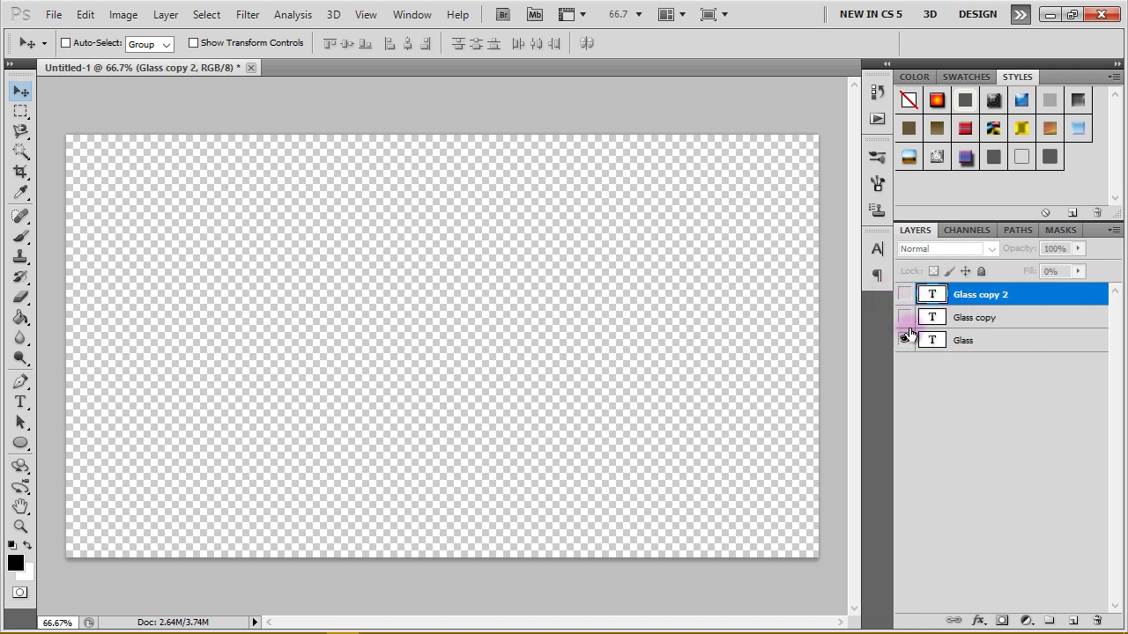
click(996, 342)
right_click(1045, 339)
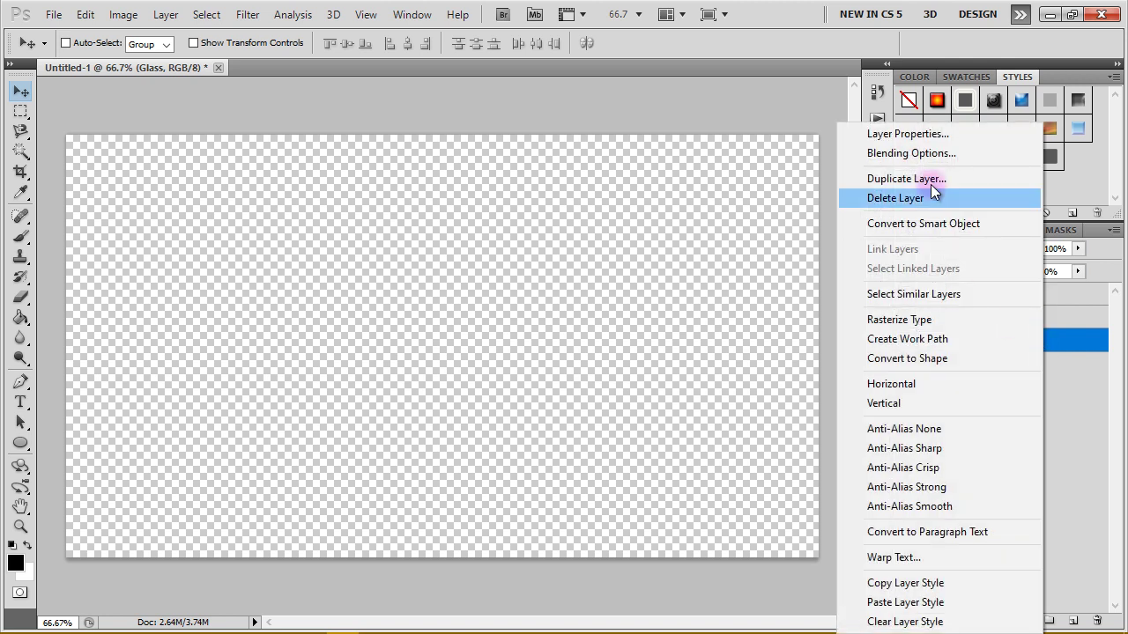
Add a Drop Shadow to the Glass layer at 64% opacity.
click(900, 158)
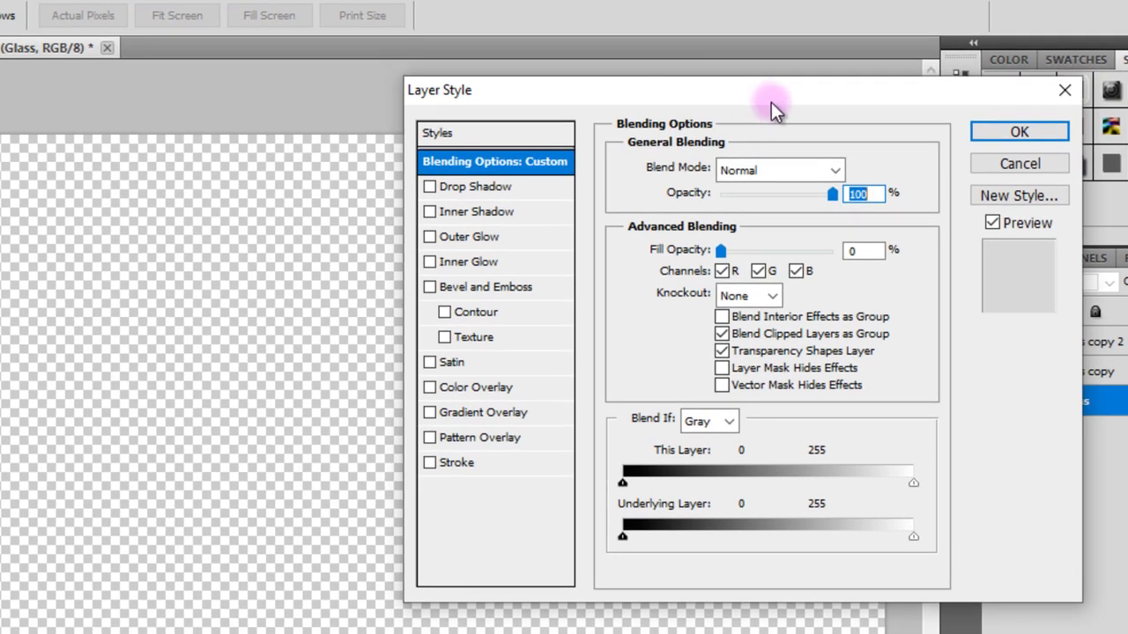
drag(771, 102, 792, 125)
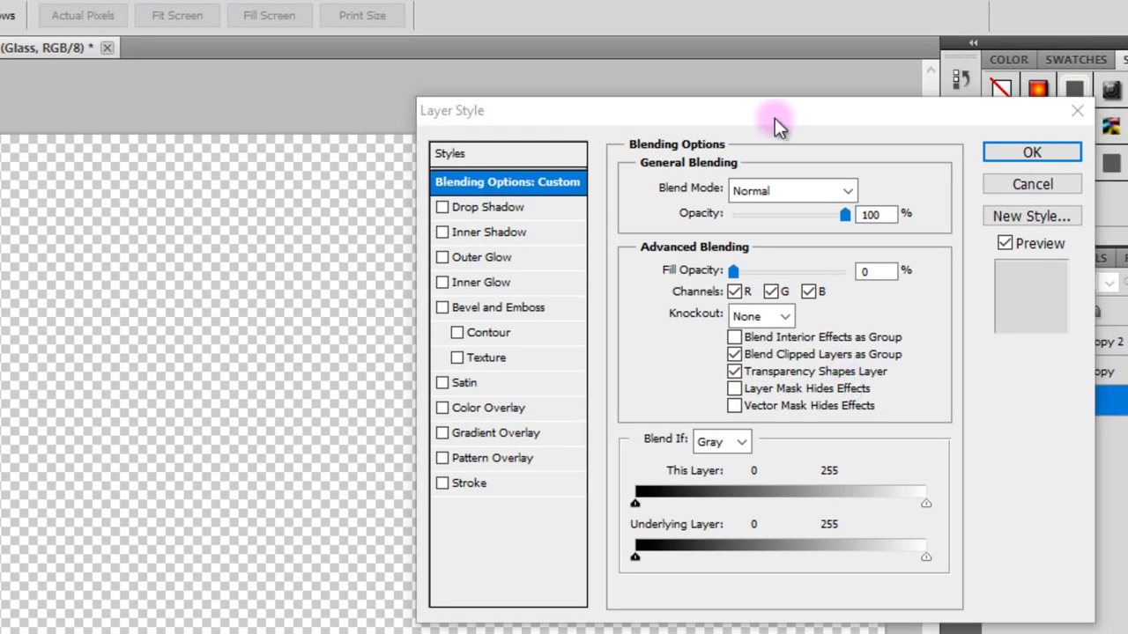
click(446, 210)
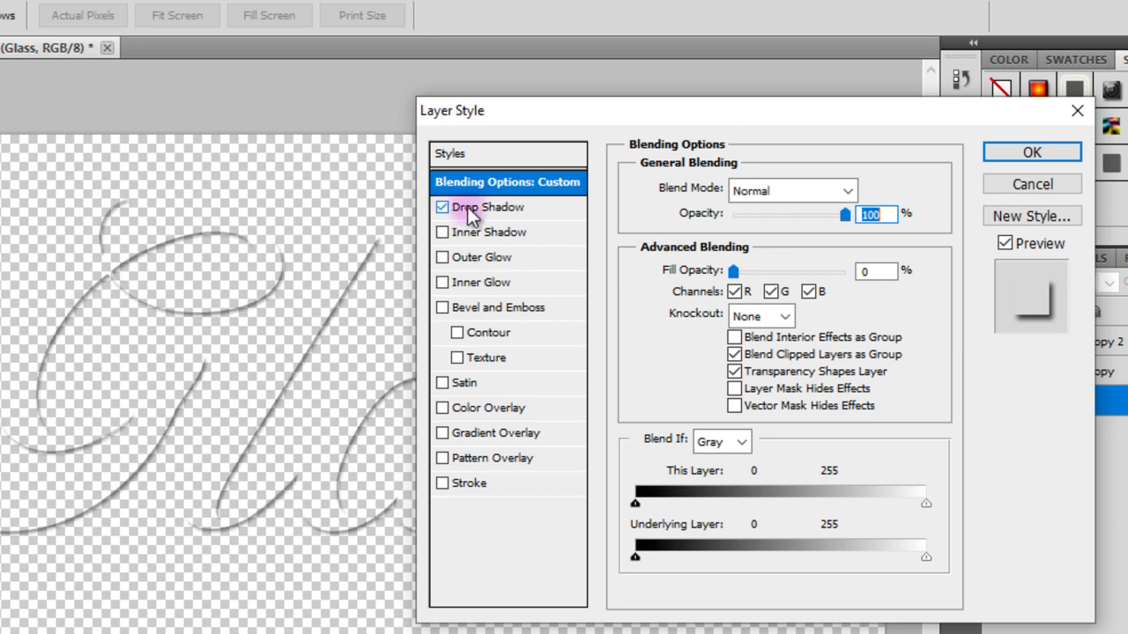
click(477, 207)
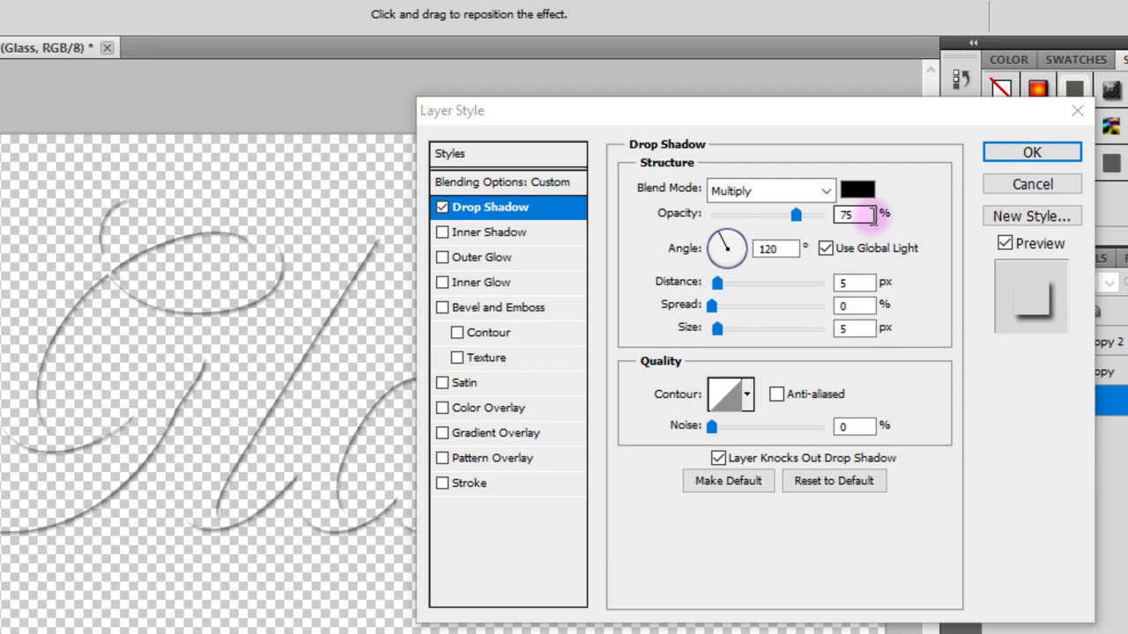
text(64)
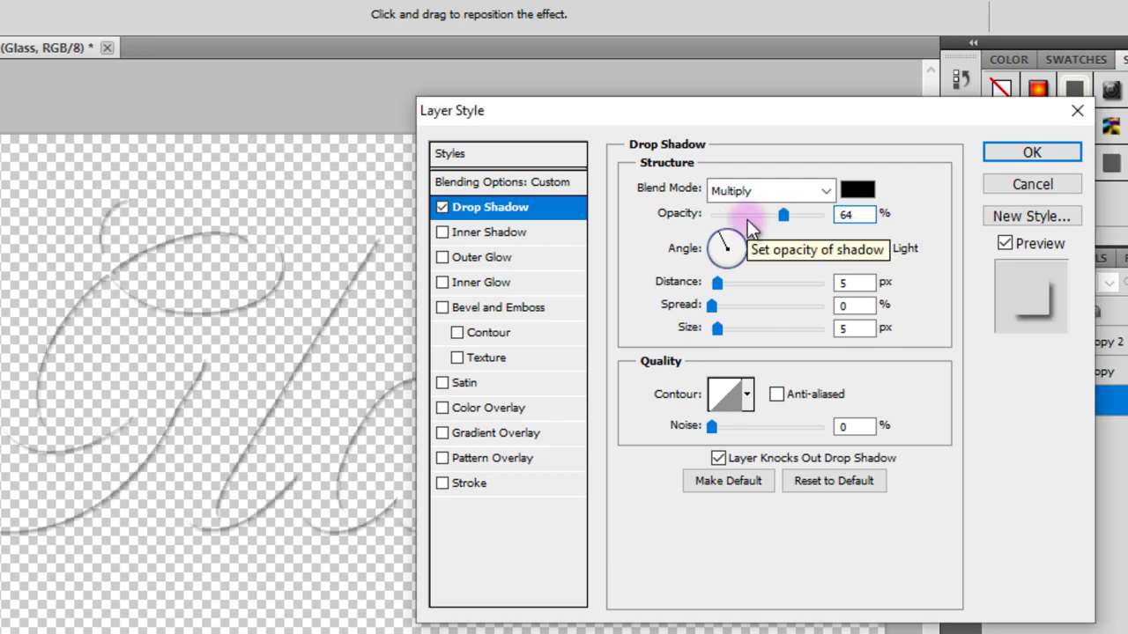
click(853, 282)
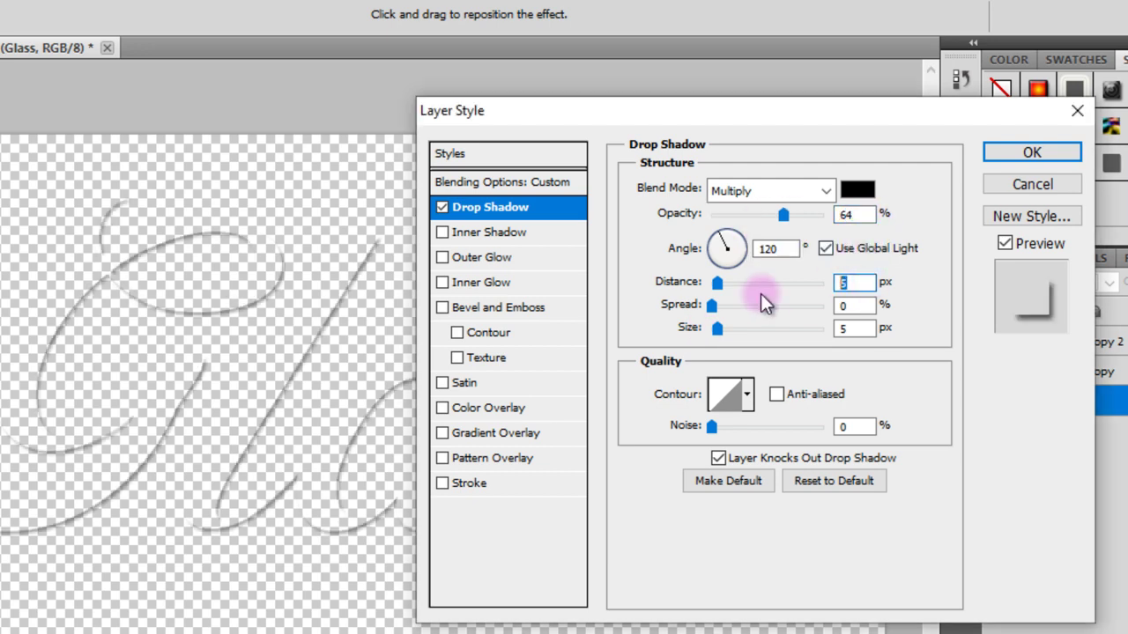
Set the drop shadow distance to 13 px, spread 10% and size 22 px.
text(13)
click(853, 305)
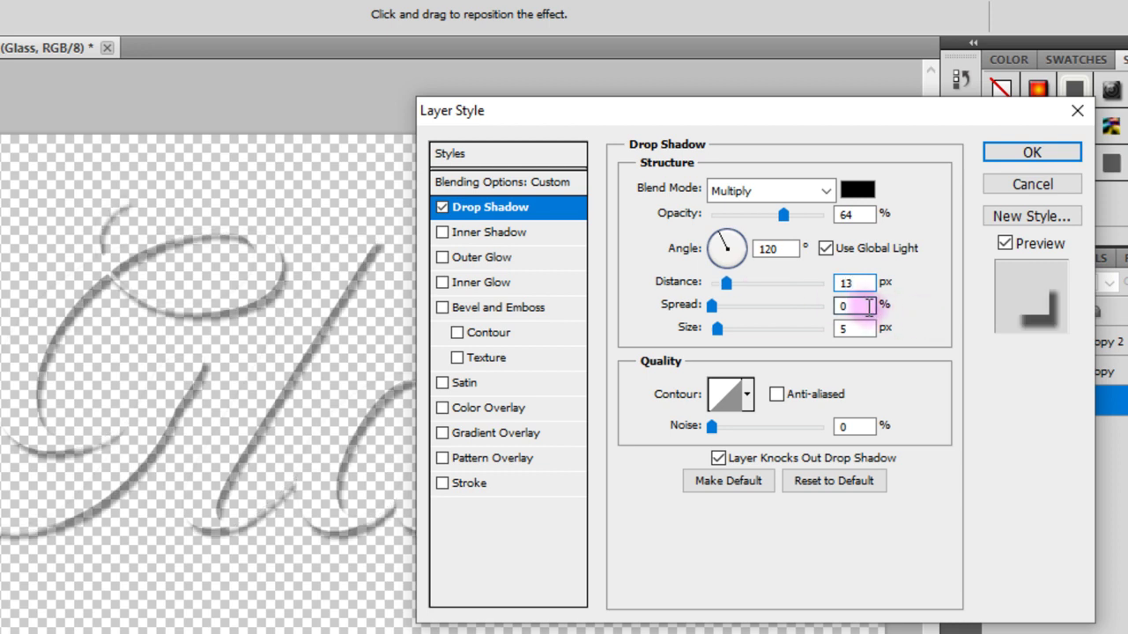
text(10)
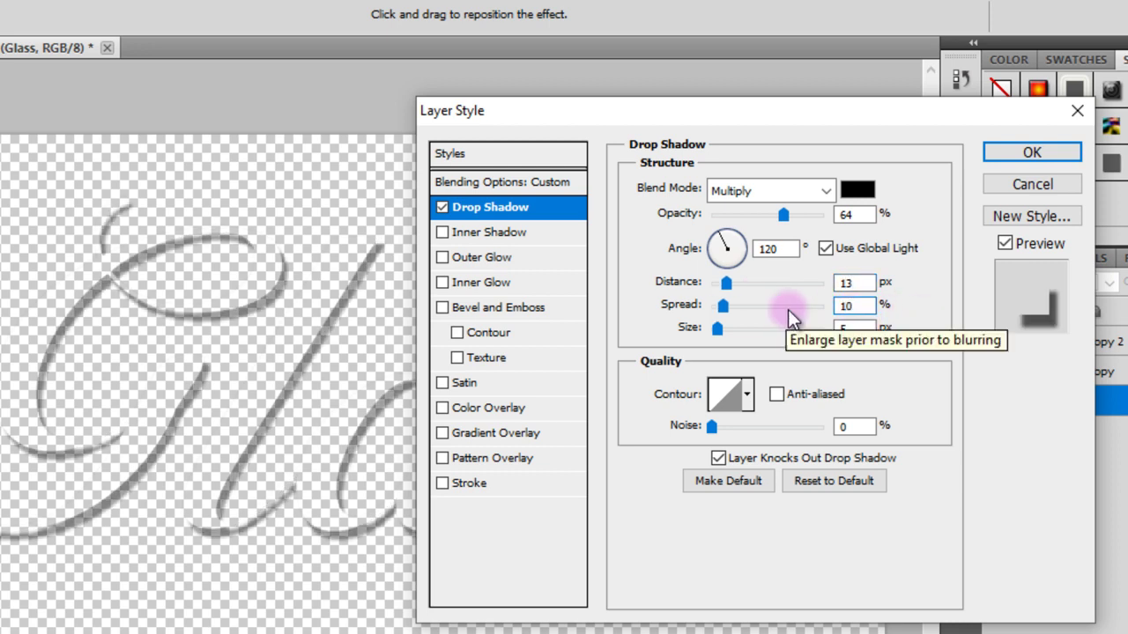
click(868, 328)
text(22)
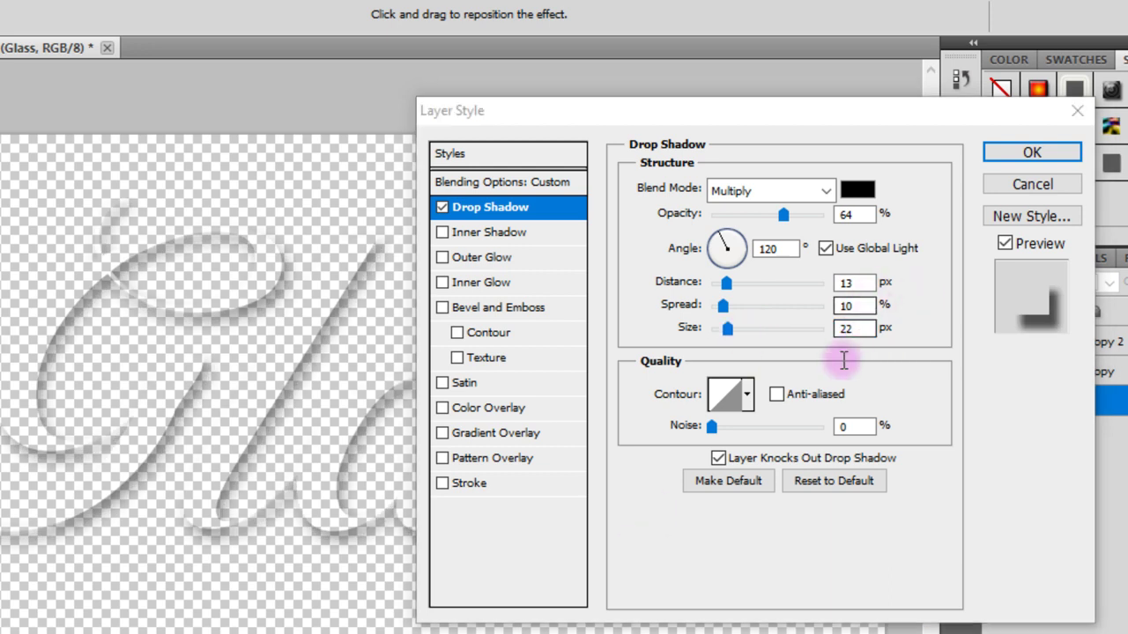
click(776, 394)
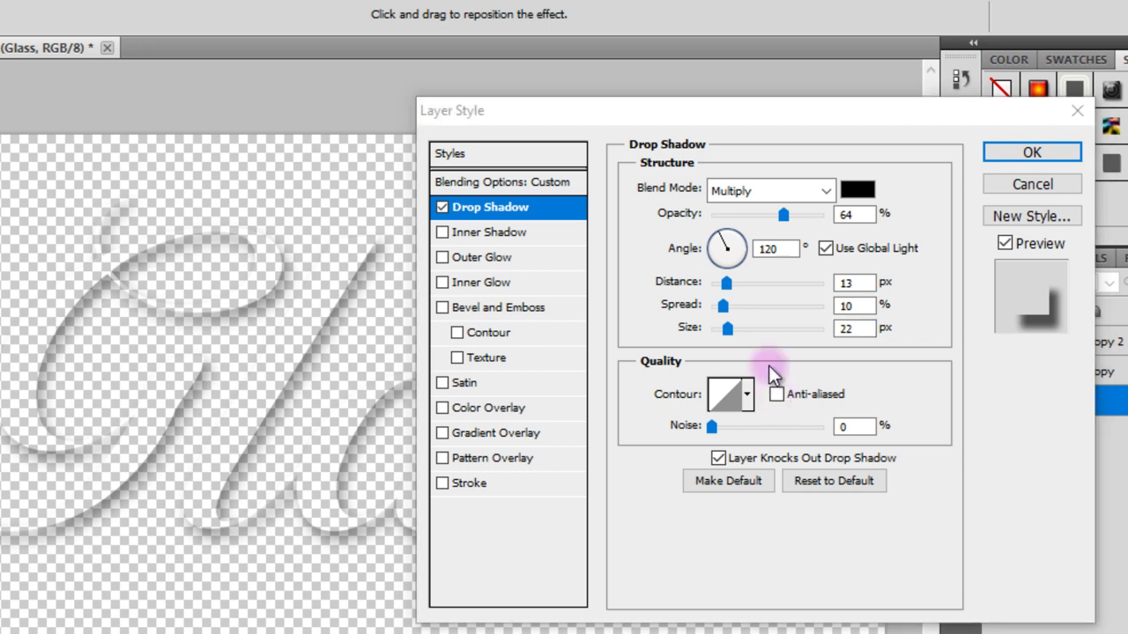
click(441, 233)
Give the Inner Shadow 16 px distance, 16 px size and an anti-aliased contour.
click(478, 232)
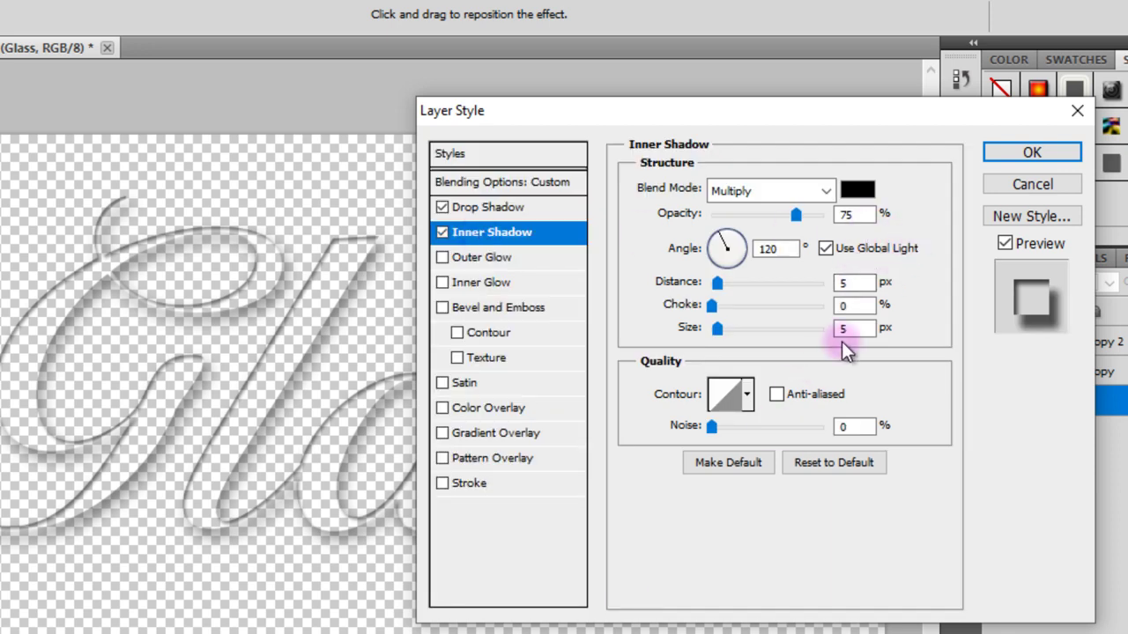
click(851, 282)
click(854, 215)
click(860, 283)
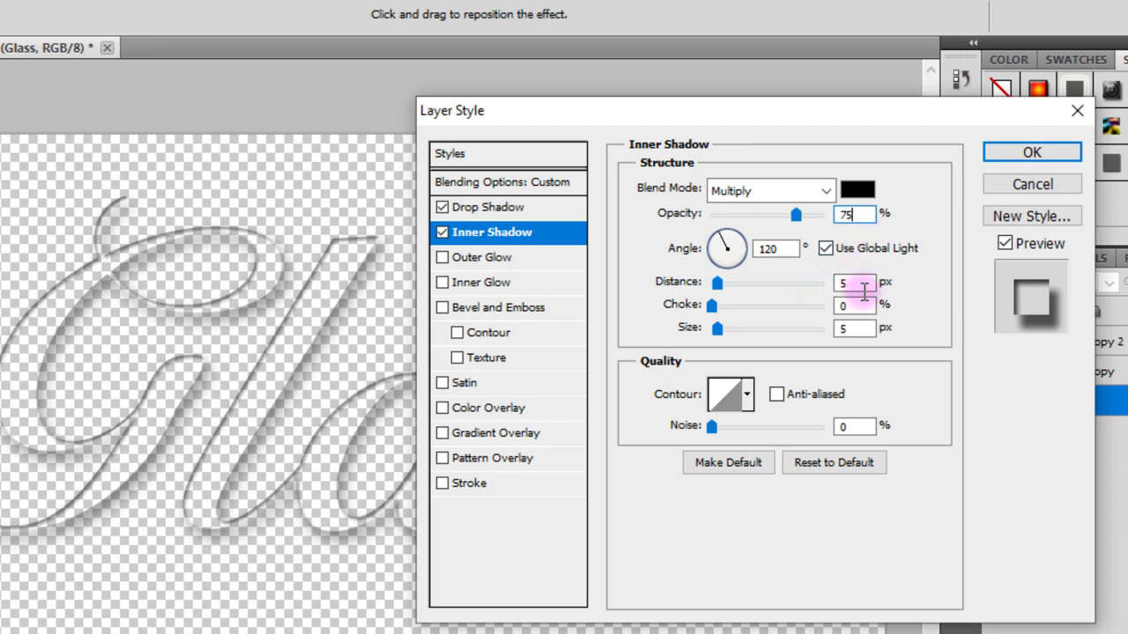
text(16)
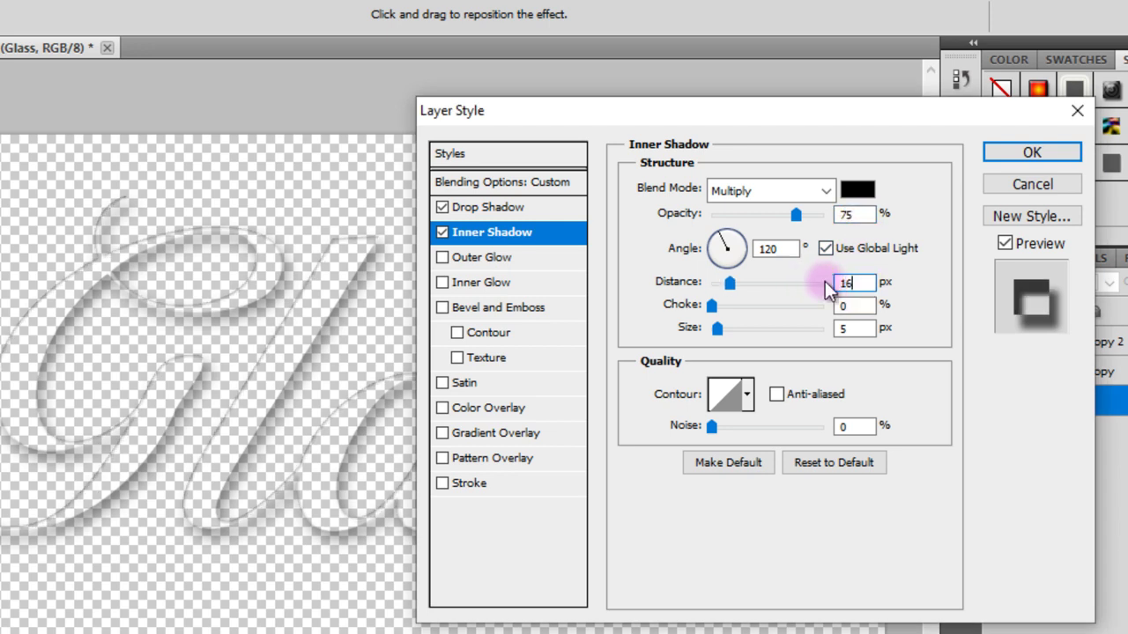
click(828, 328)
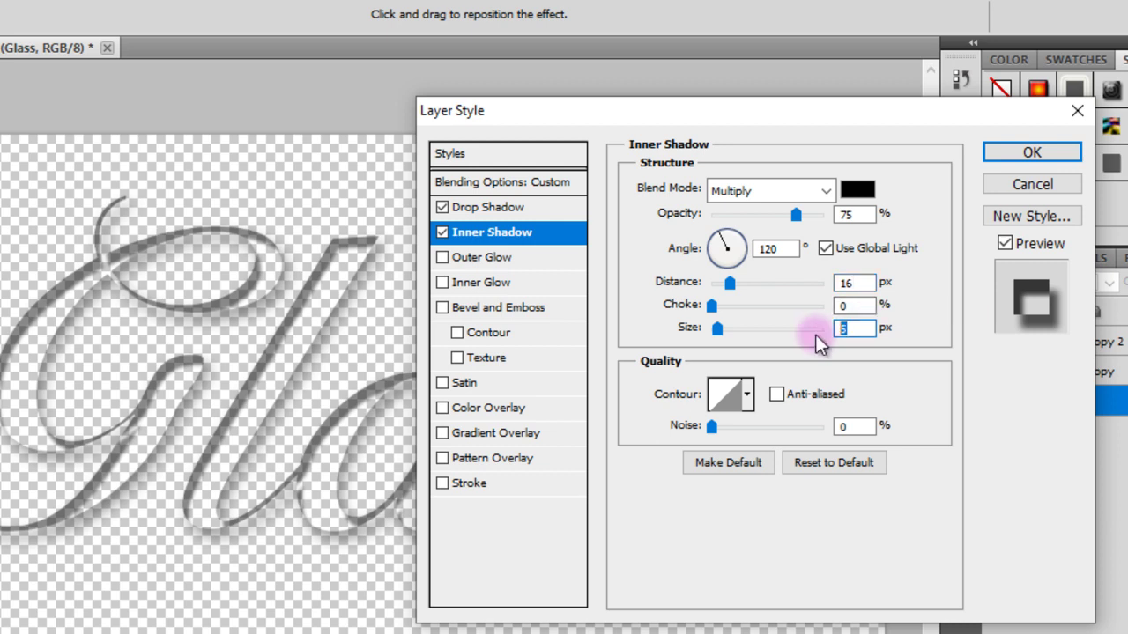
text(16)
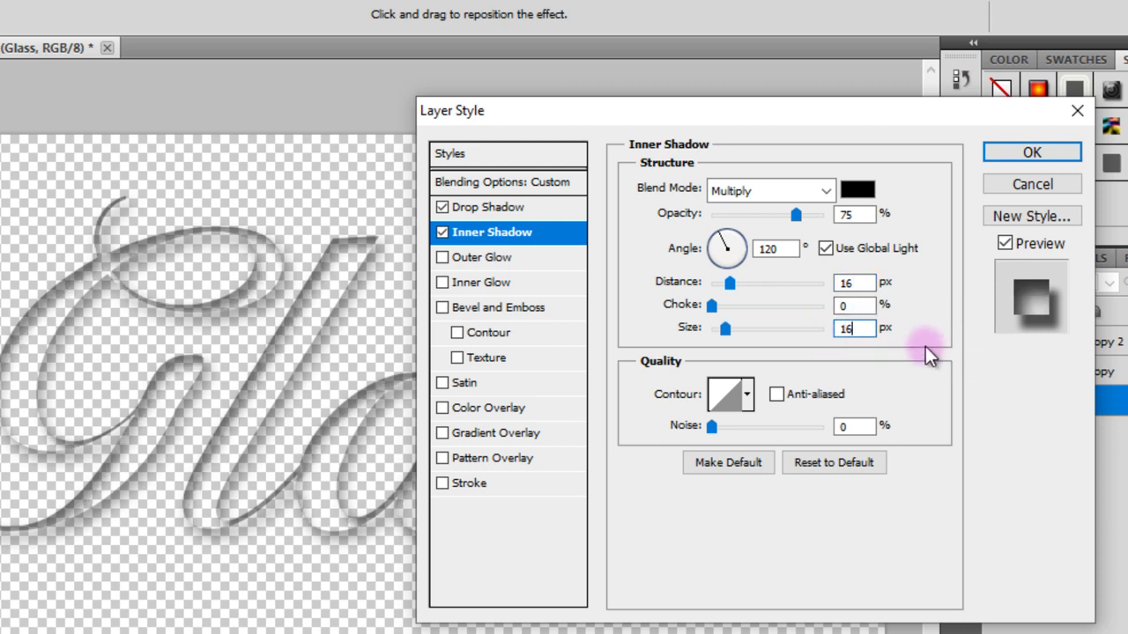
click(855, 328)
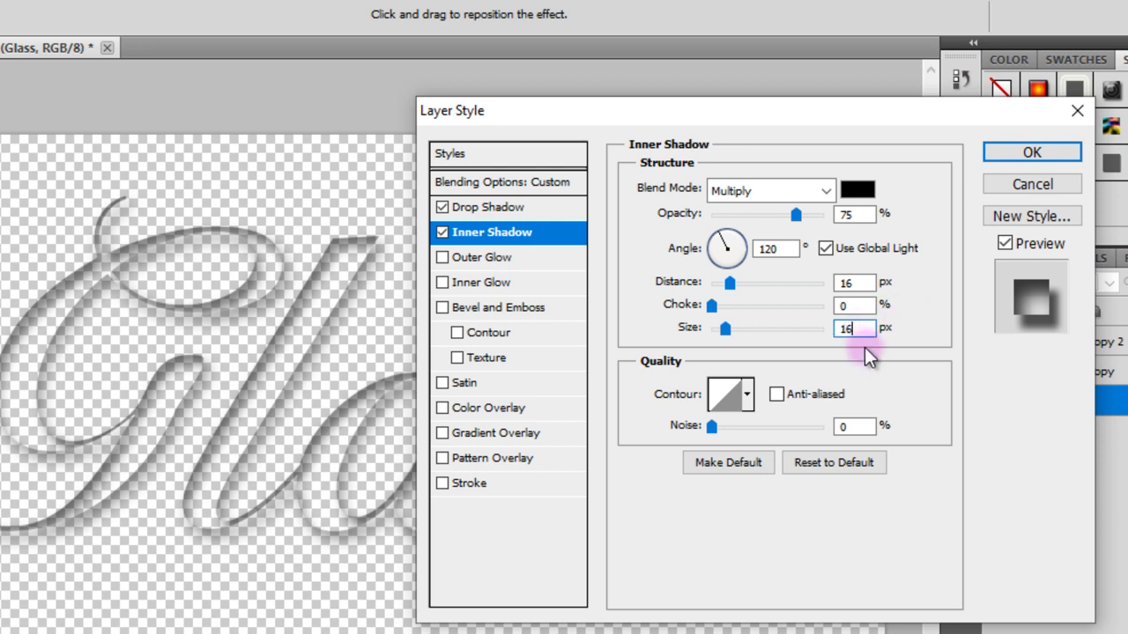
click(776, 395)
click(441, 307)
Add a Chisel Hard Bevel and Emboss with 730% depth.
click(473, 308)
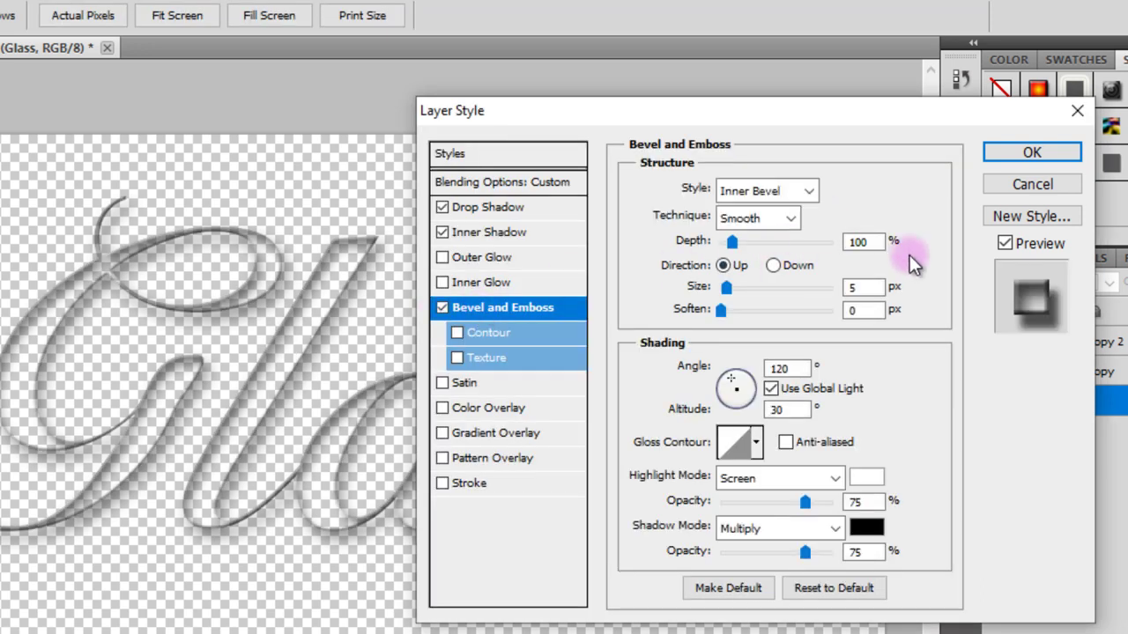
click(809, 191)
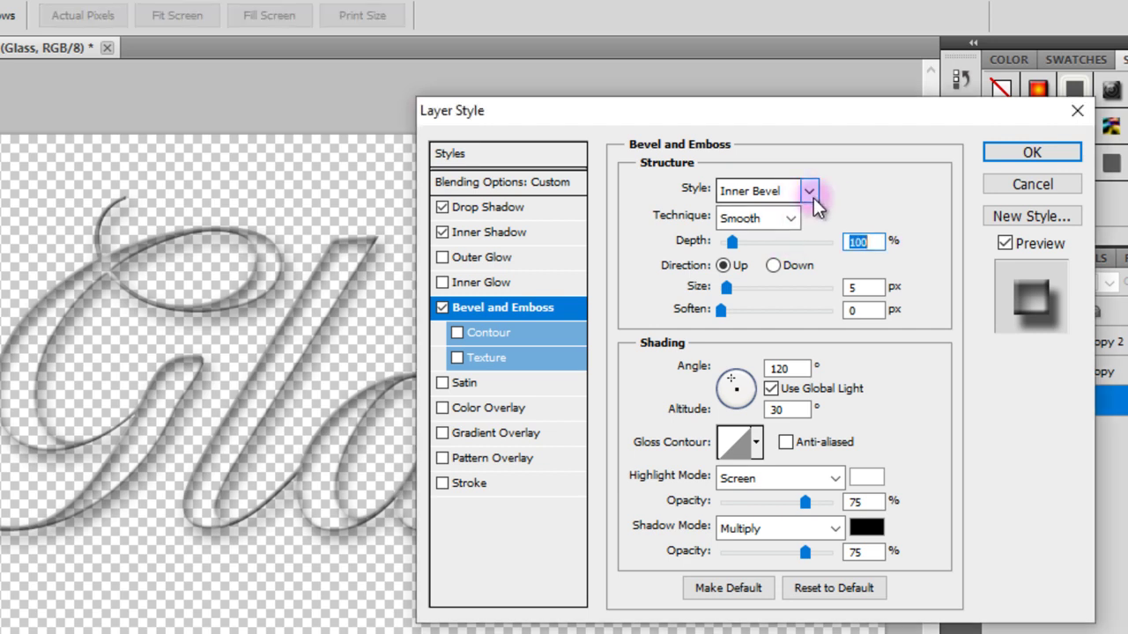
click(809, 192)
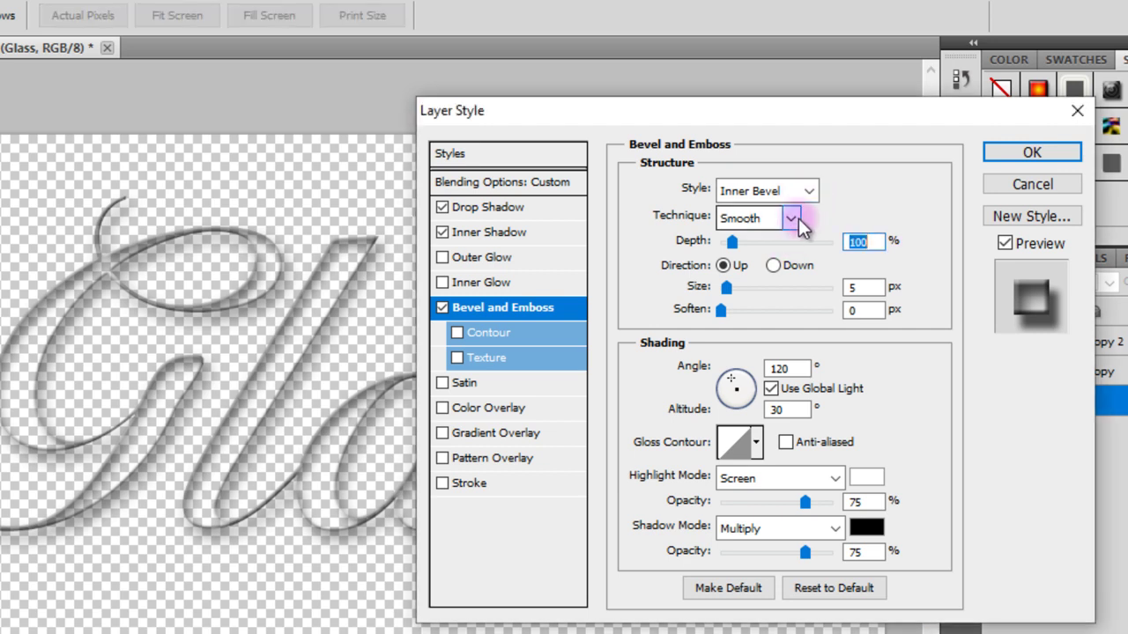
click(793, 220)
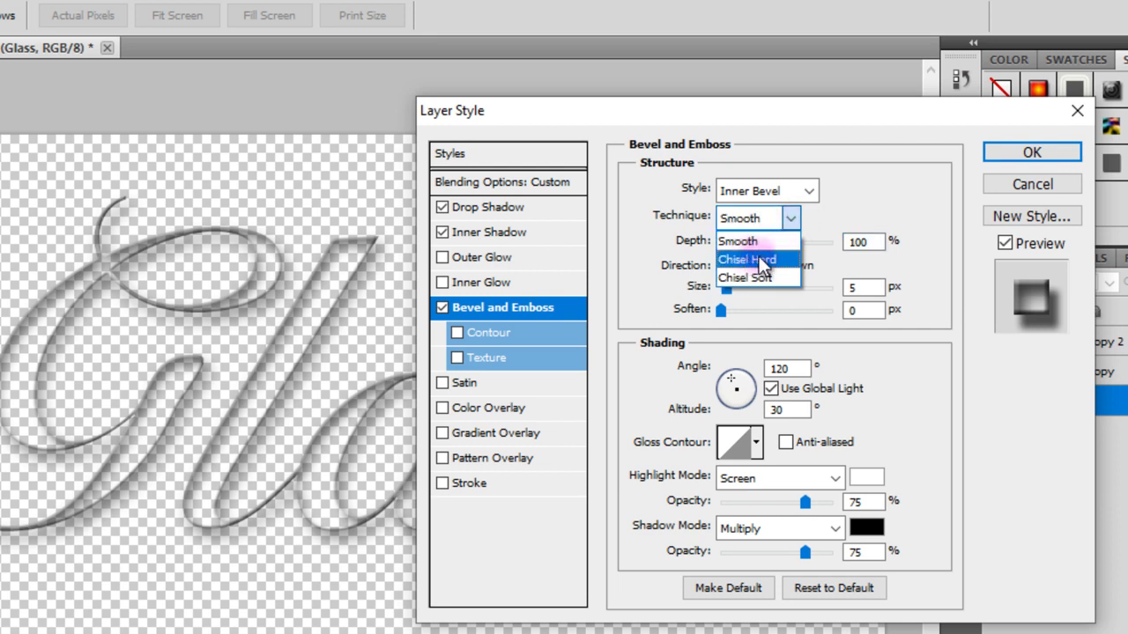
click(758, 259)
double_click(877, 243)
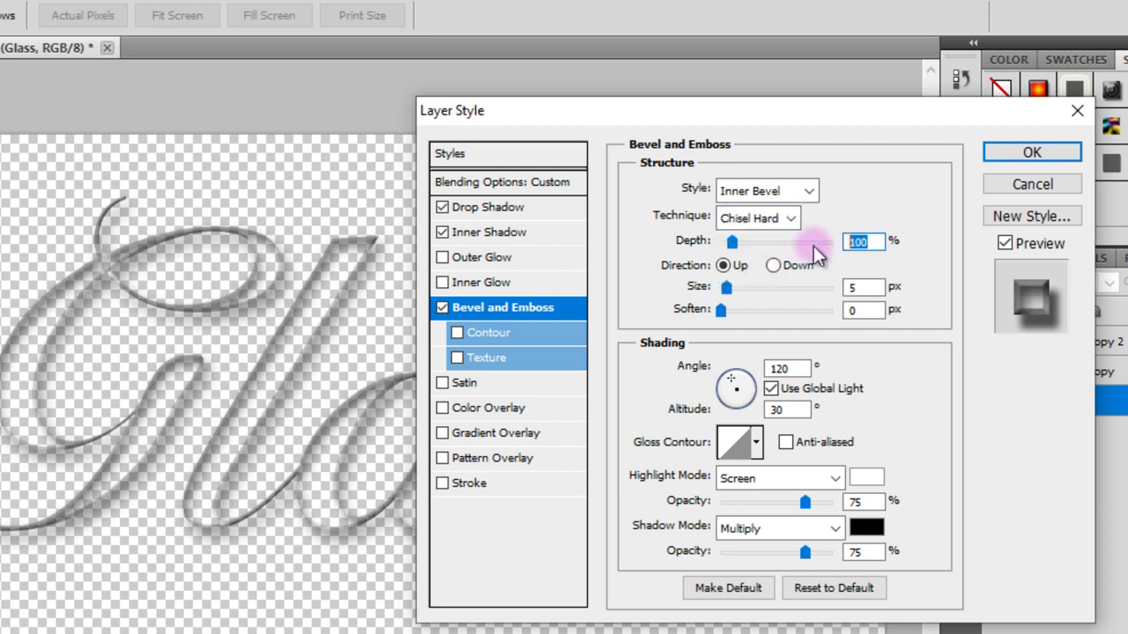
text(730)
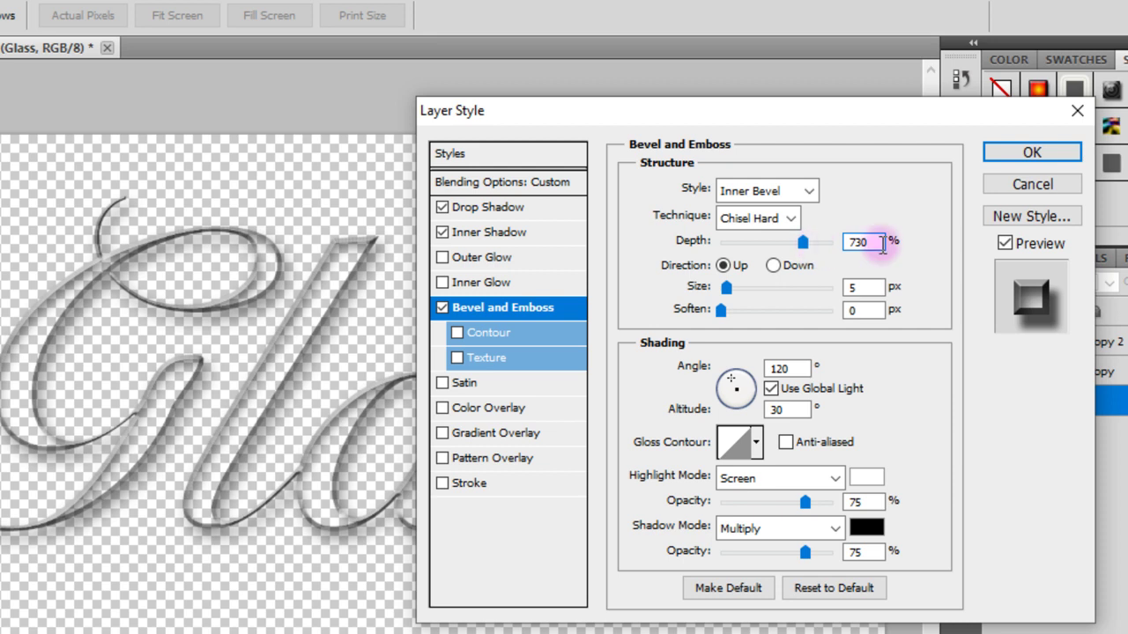
Set the bevel size to 1 px, soften to 1 px and shading altitude to 67°.
double_click(872, 290)
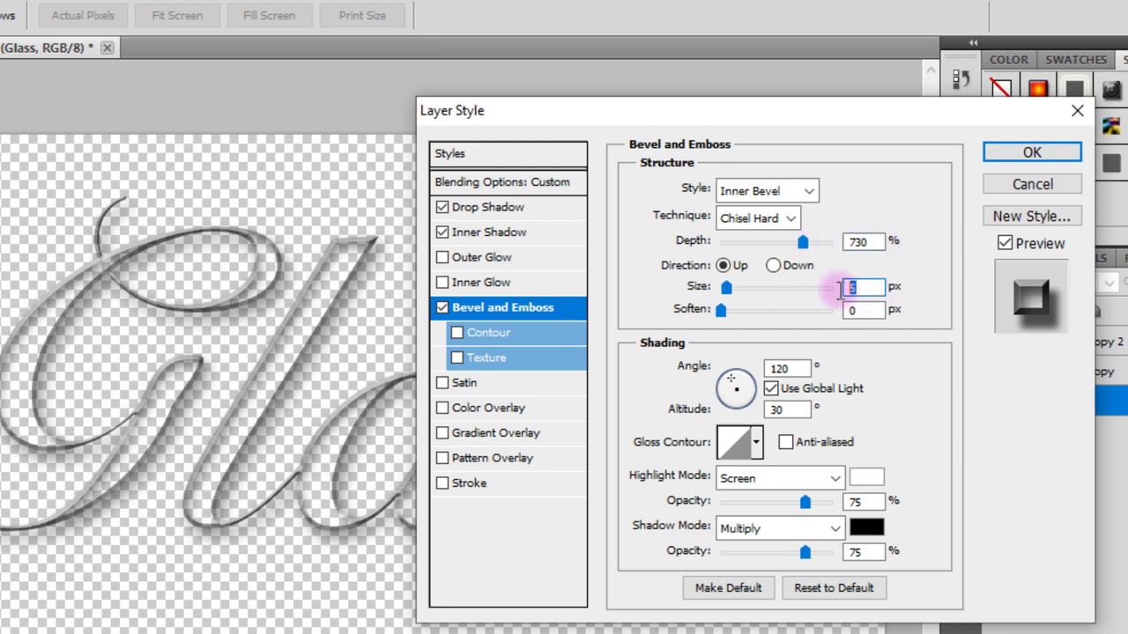
text(1)
double_click(888, 310)
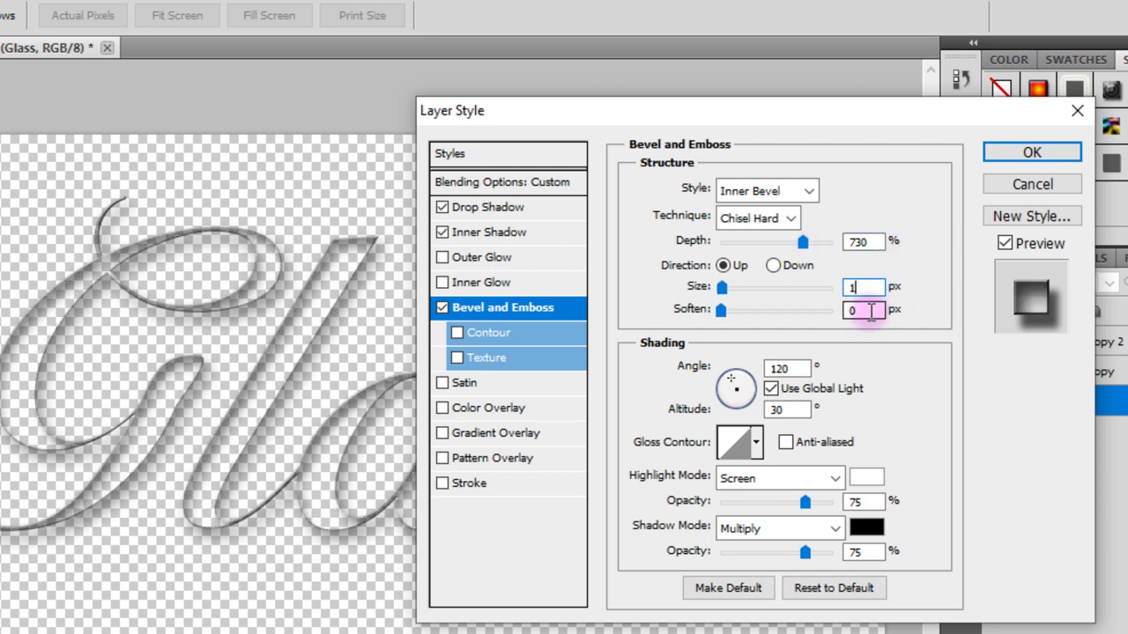
text(1)
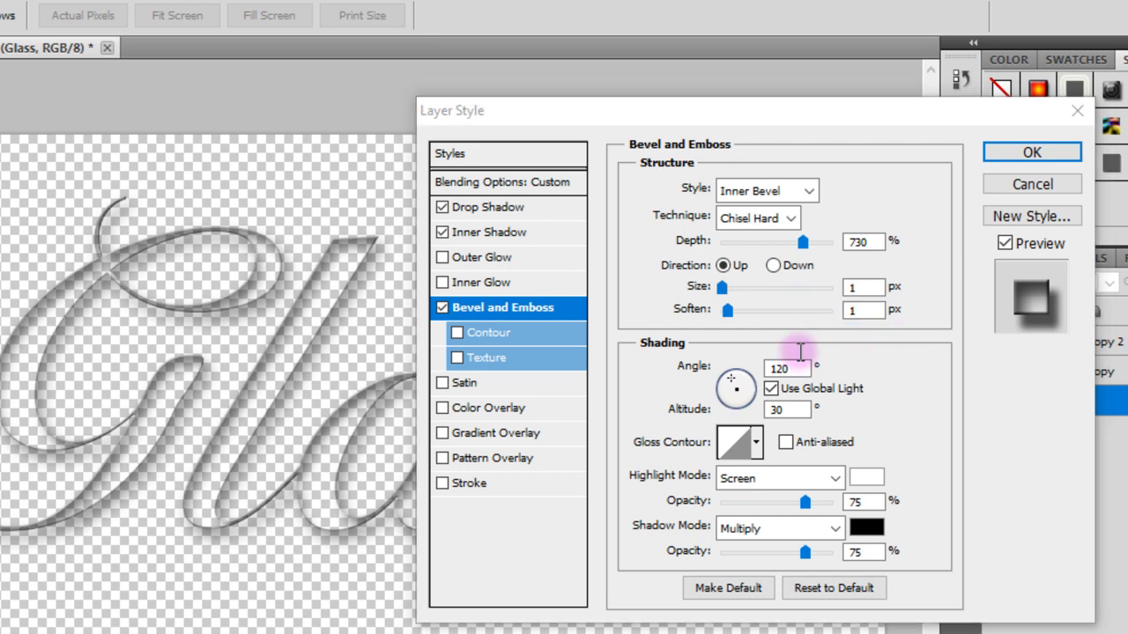
click(747, 413)
text(67)
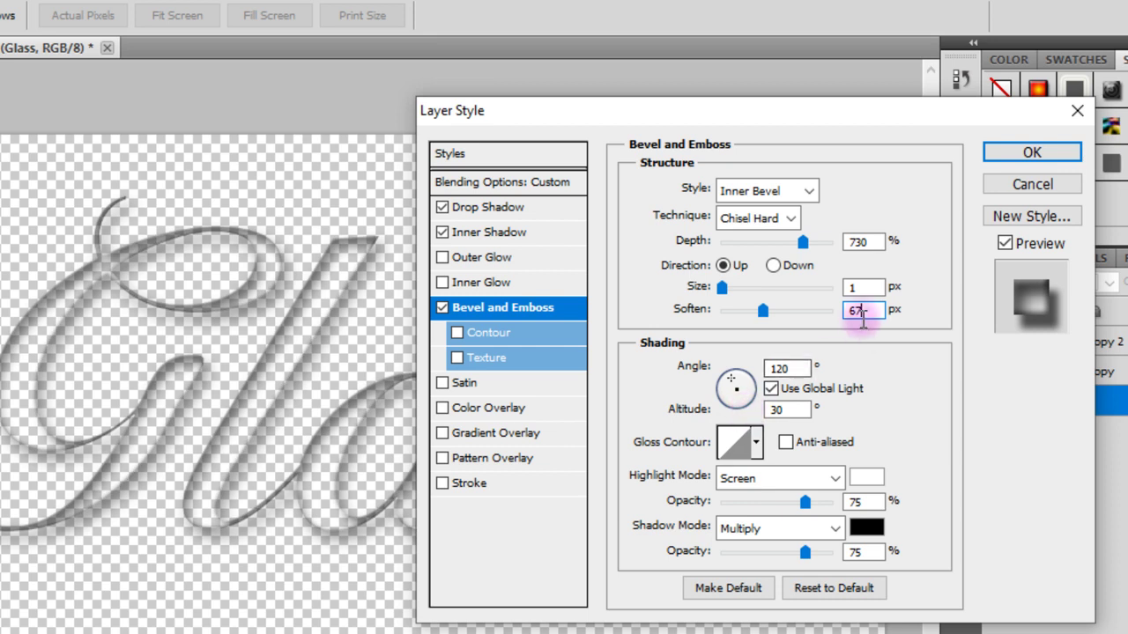
click(819, 308)
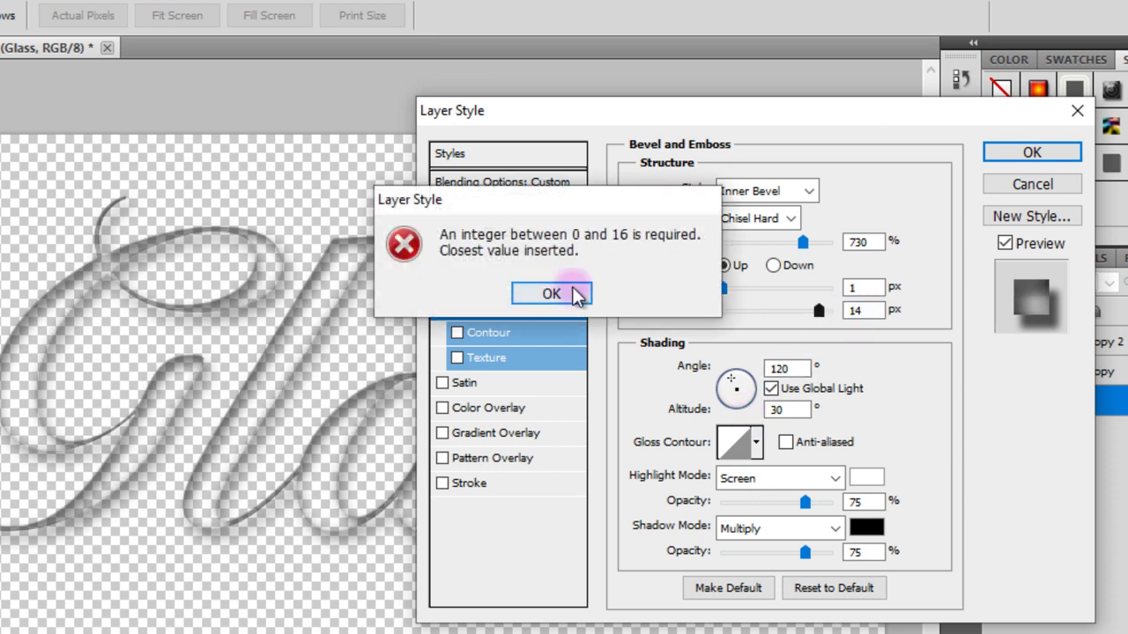
click(575, 290)
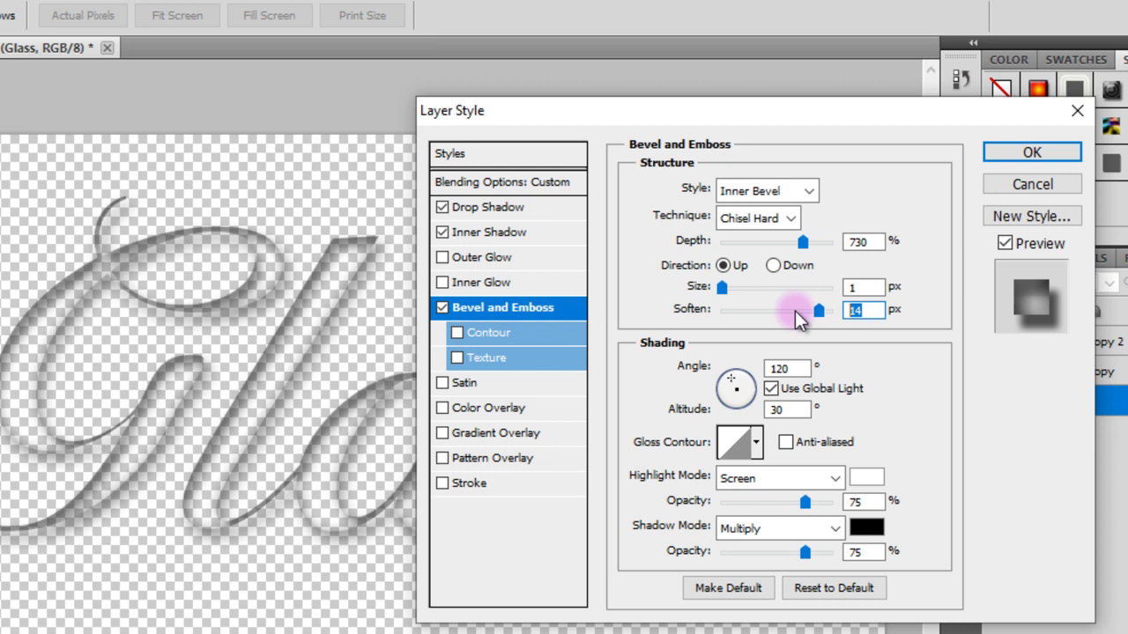
text(1)
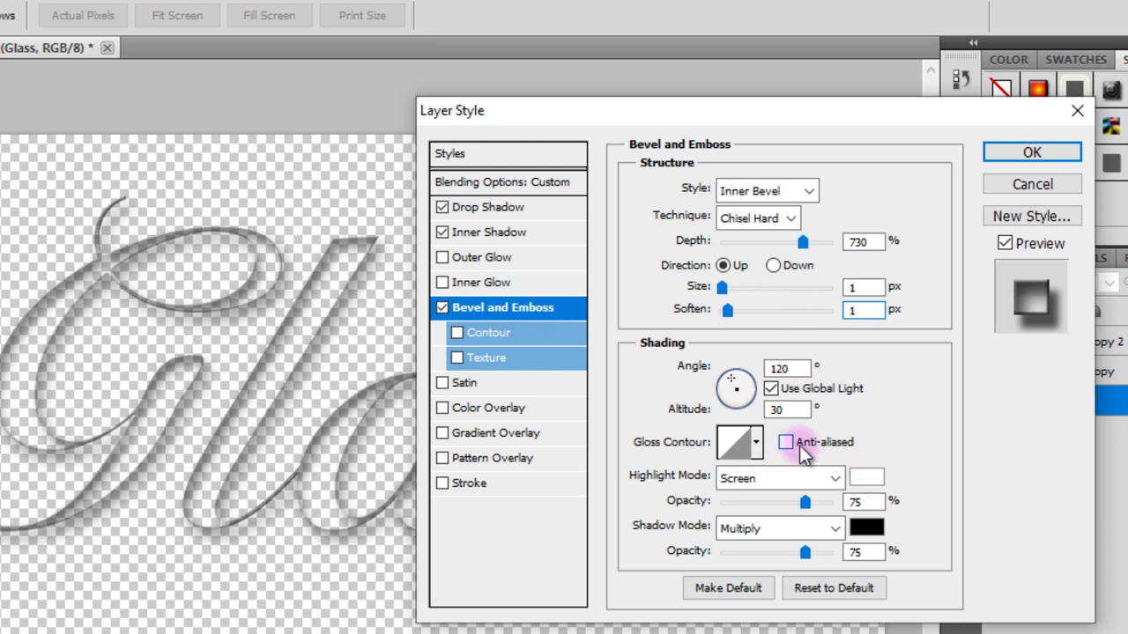
drag(798, 416, 734, 411)
text(67)
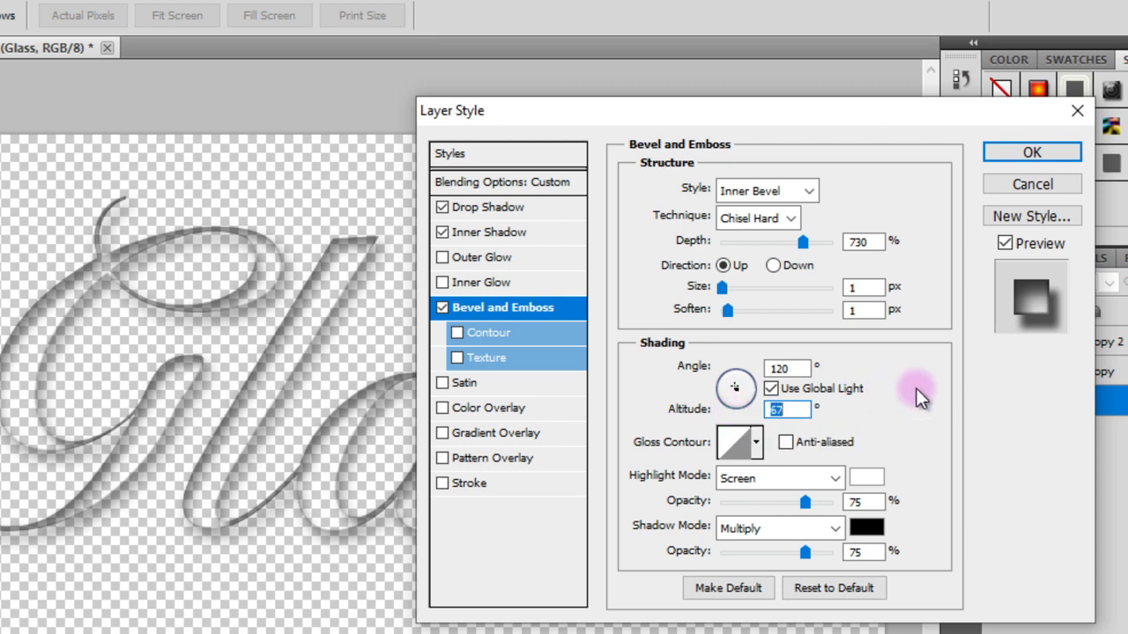
click(756, 444)
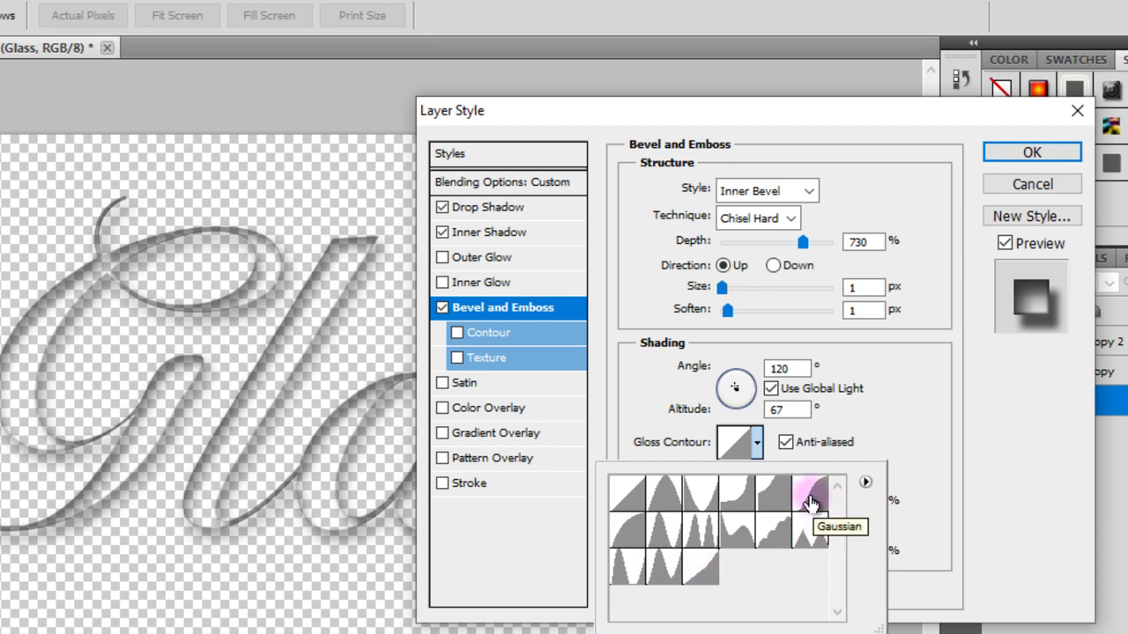
Load the glass contour.shc set into the gloss contour presets.
click(864, 482)
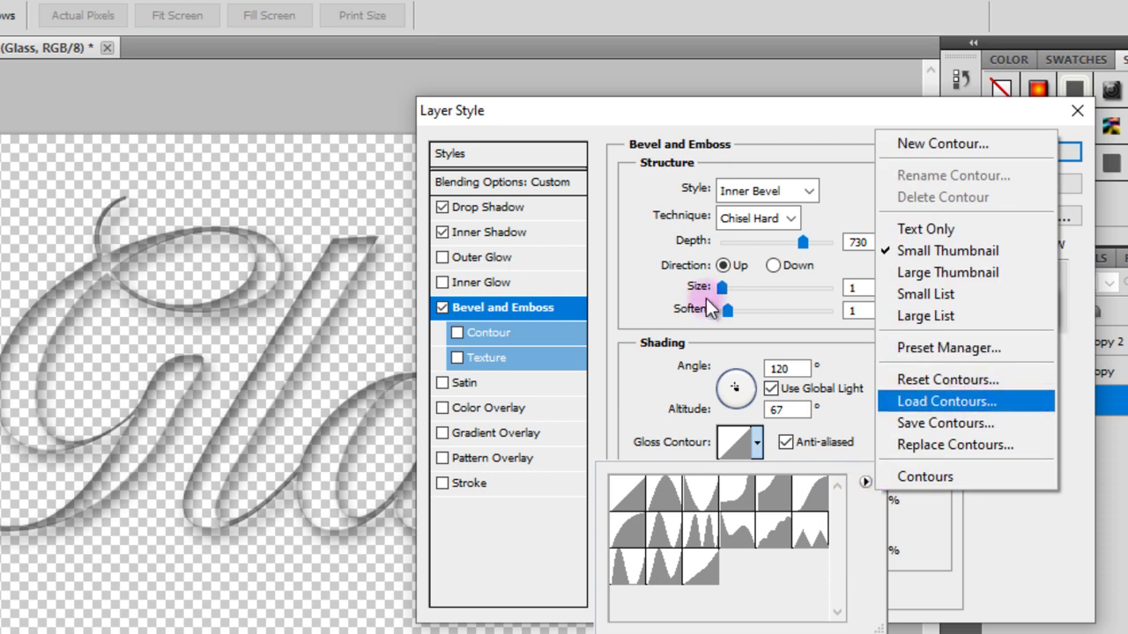
key(Return)
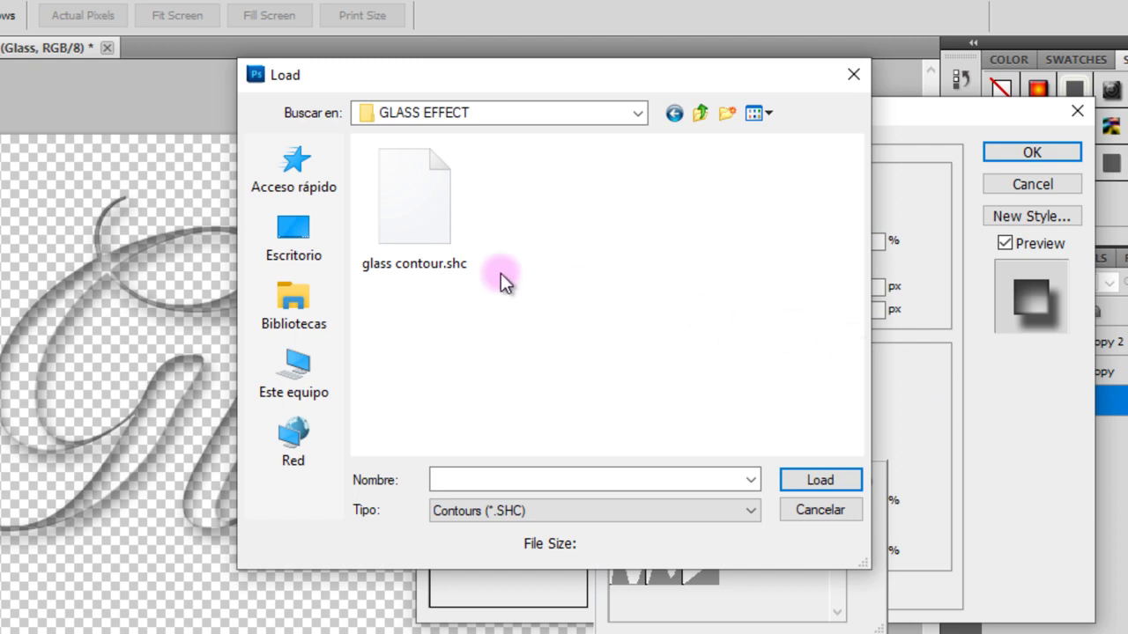
click(410, 215)
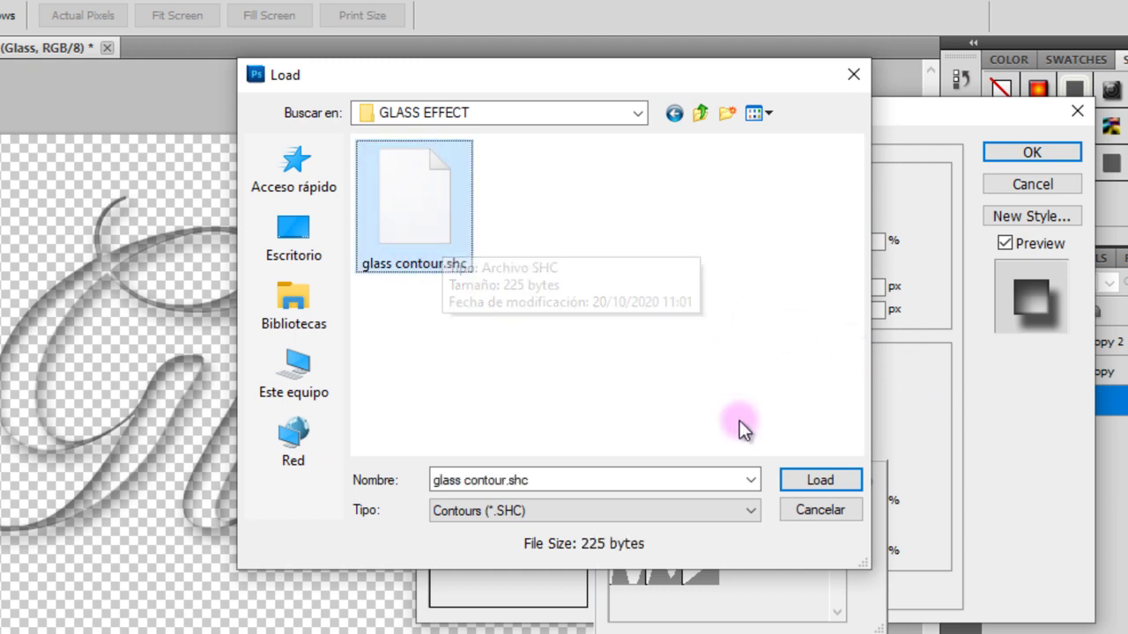
click(817, 481)
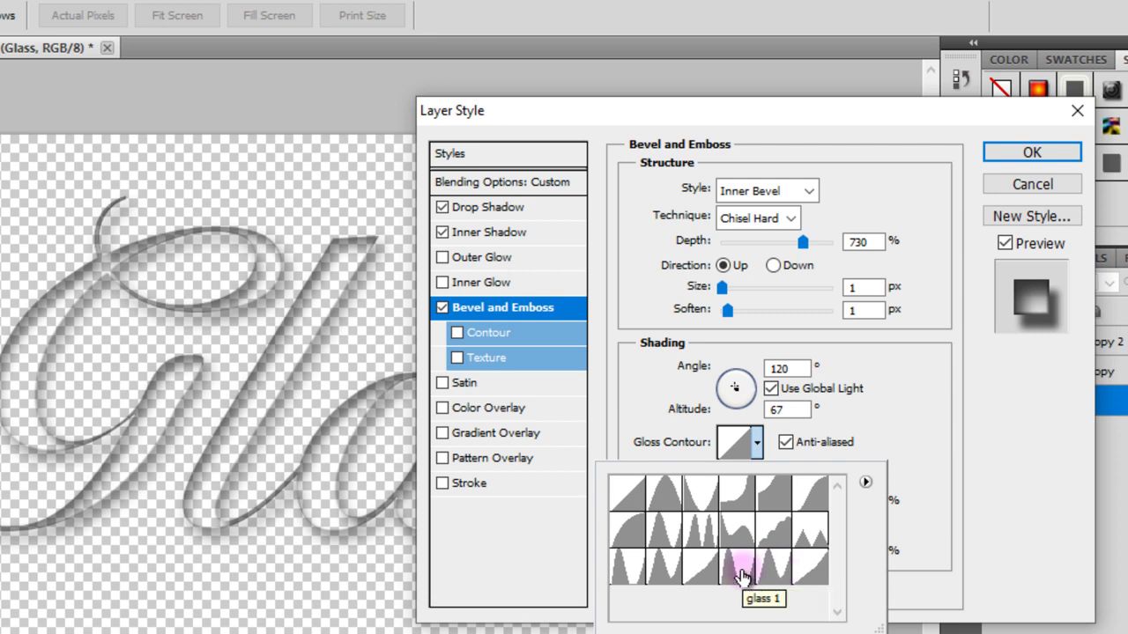
key(Escape)
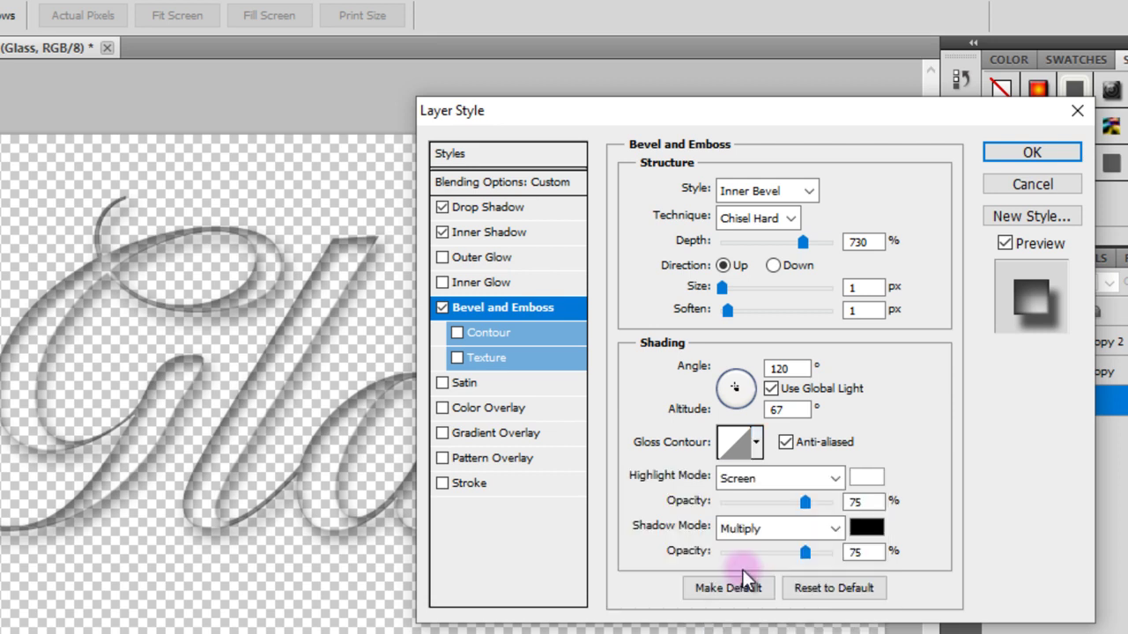
Apply the new Gaussian gloss contour to the bevel.
click(758, 445)
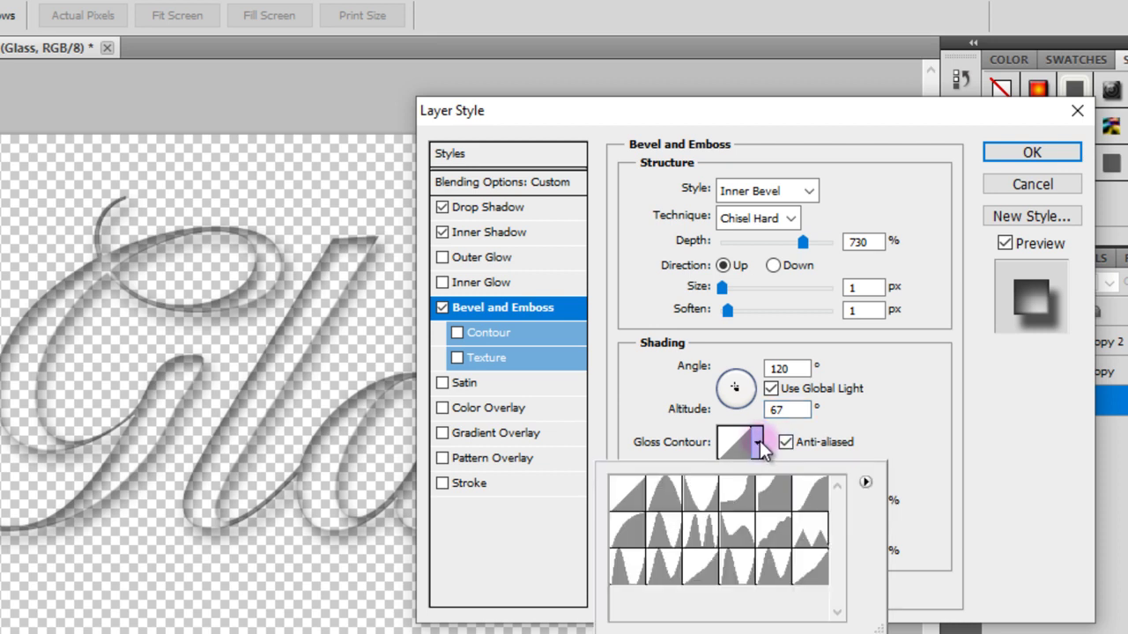
click(812, 499)
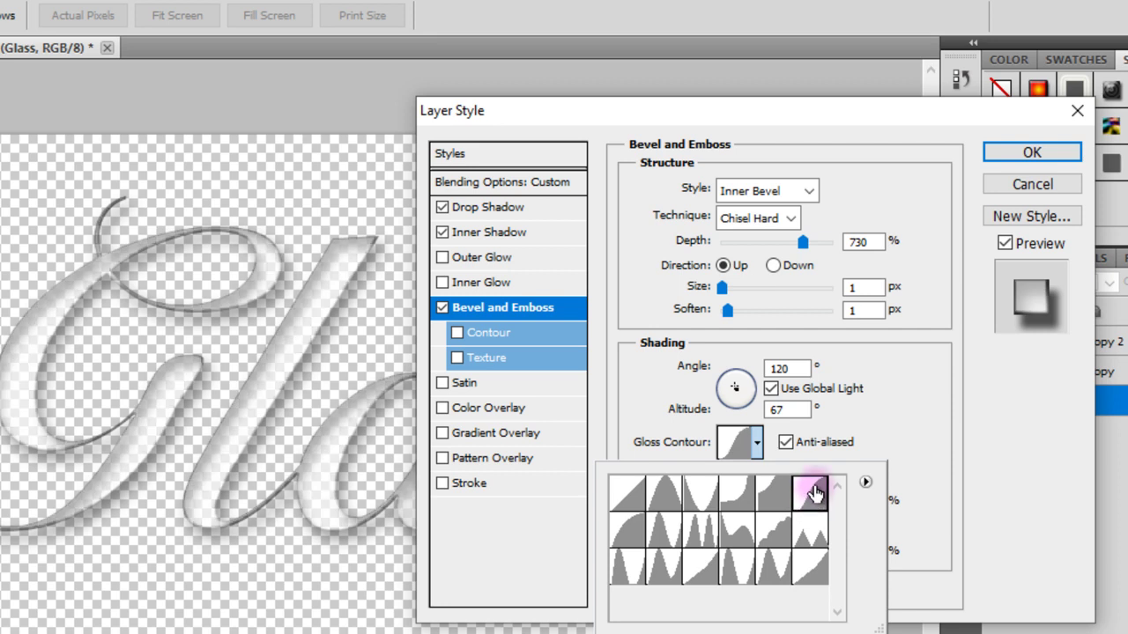
click(896, 423)
click(785, 442)
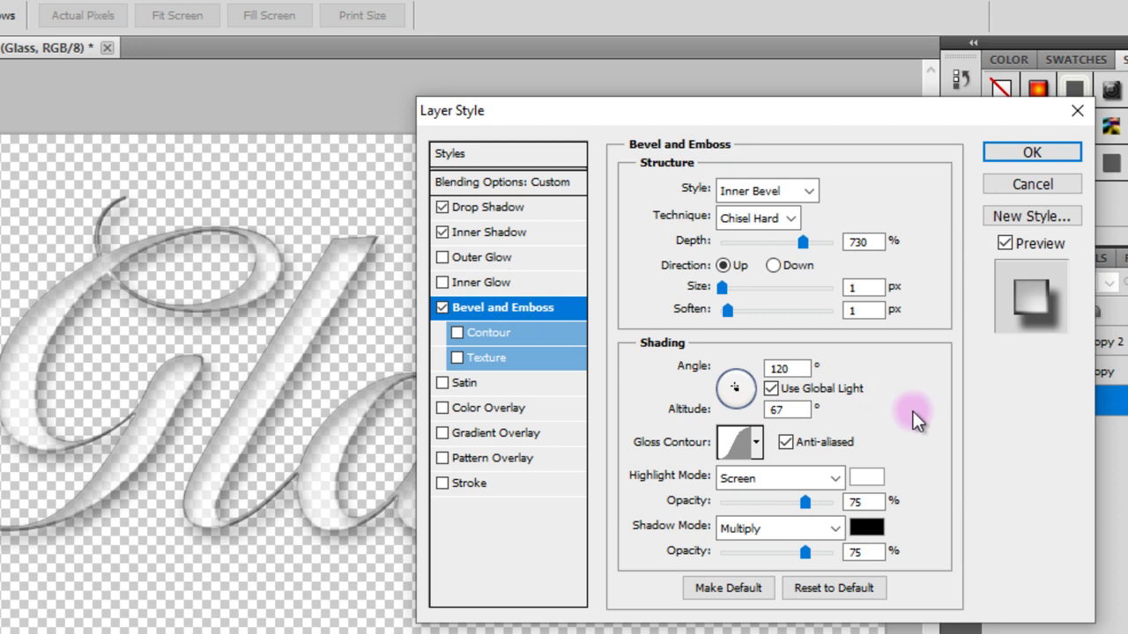
Set the bevel highlight mode to Color Dodge at 50% opacity.
click(743, 442)
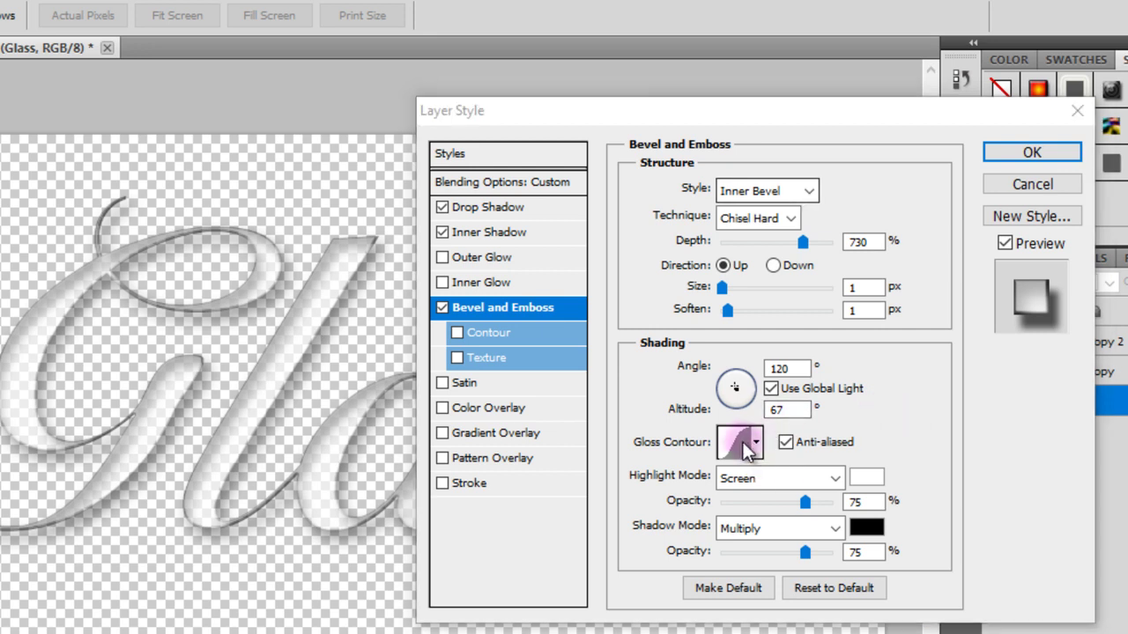
key(Return)
click(835, 478)
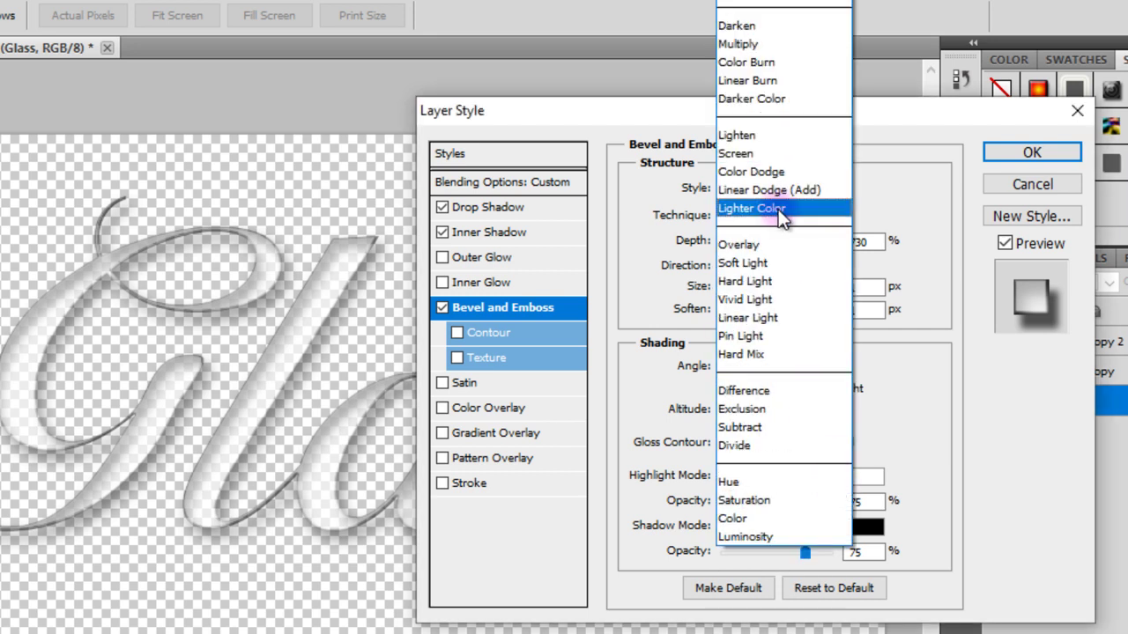
click(783, 172)
click(872, 501)
double_click(872, 502)
text(50)
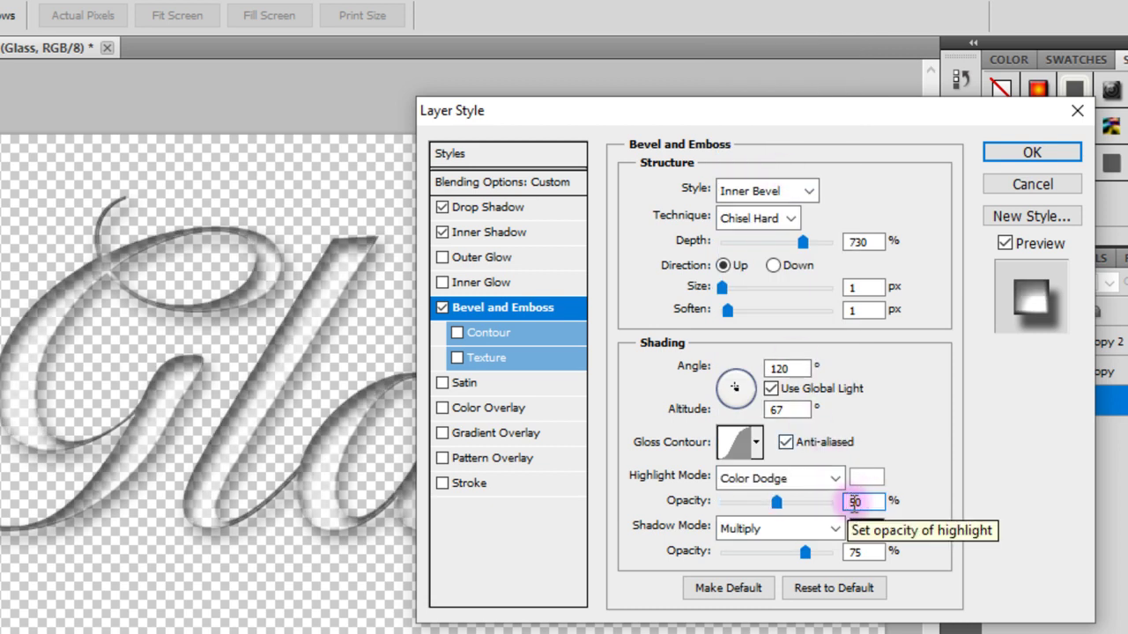
Set the bevel shadow mode to Overlay at 60% opacity.
double_click(855, 553)
text(60)
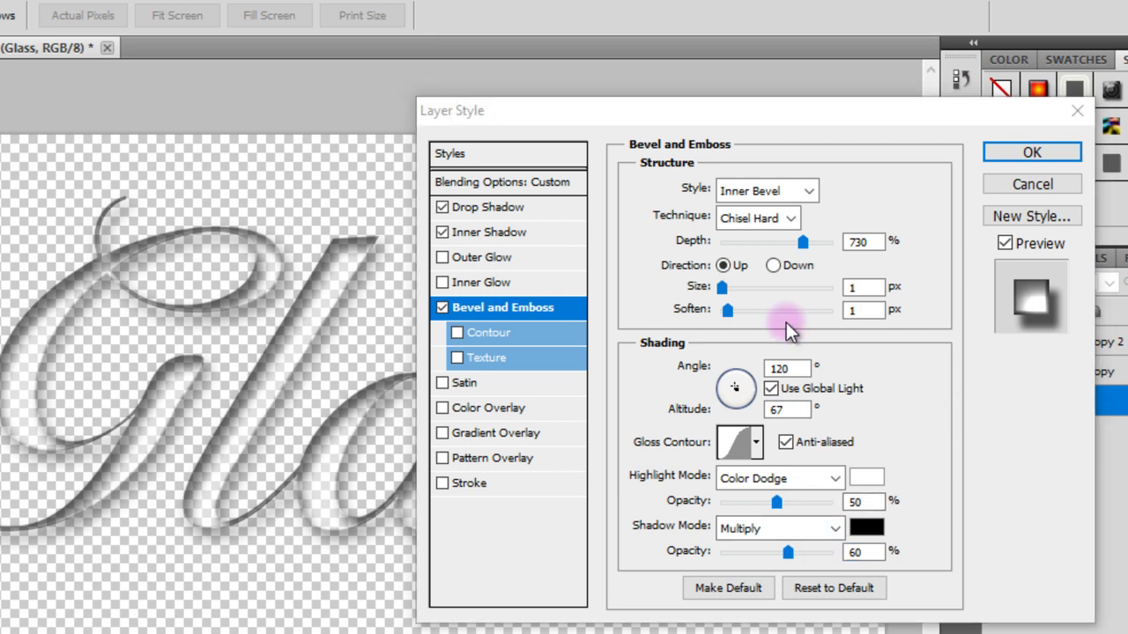
click(837, 531)
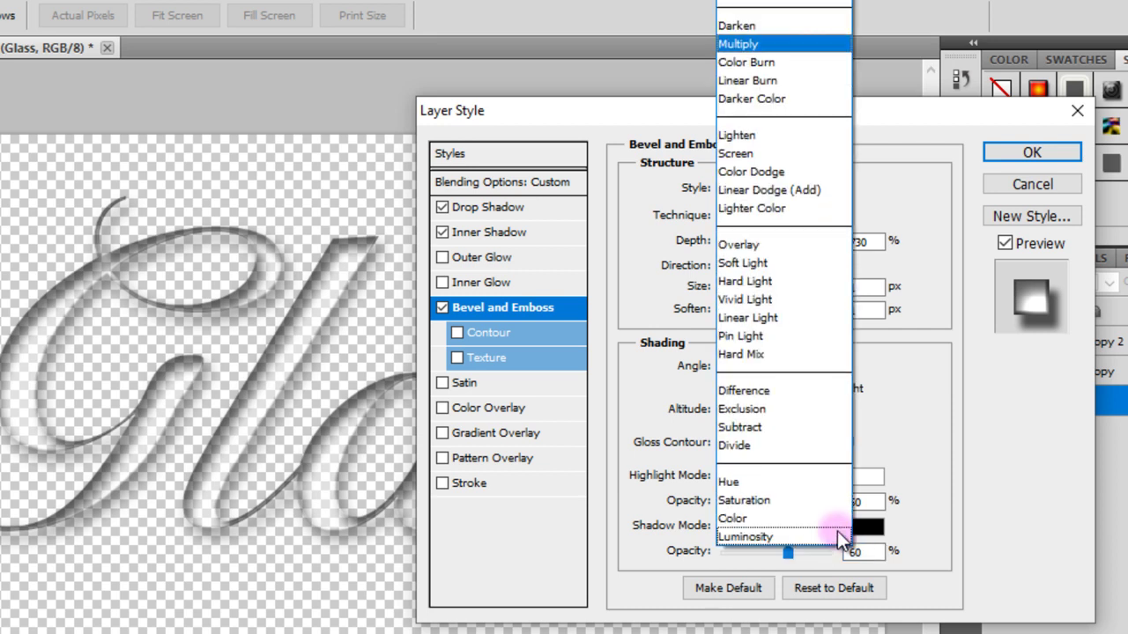
click(784, 247)
key(Tab)
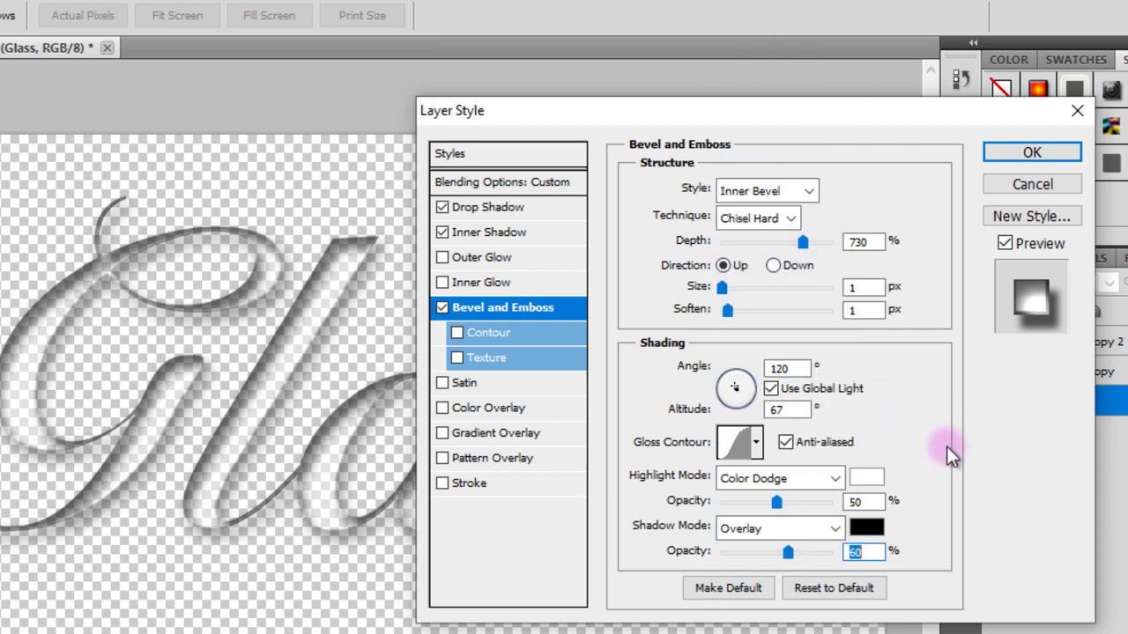
click(856, 552)
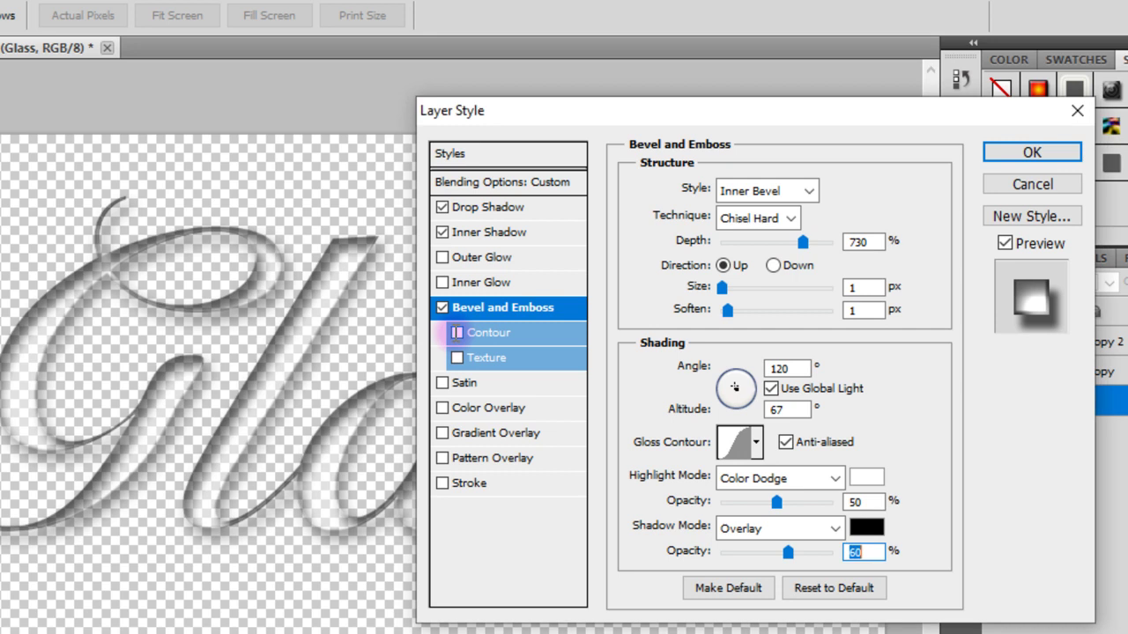
Turn on the bevel Contour with anti-aliasing and 100% range.
click(456, 333)
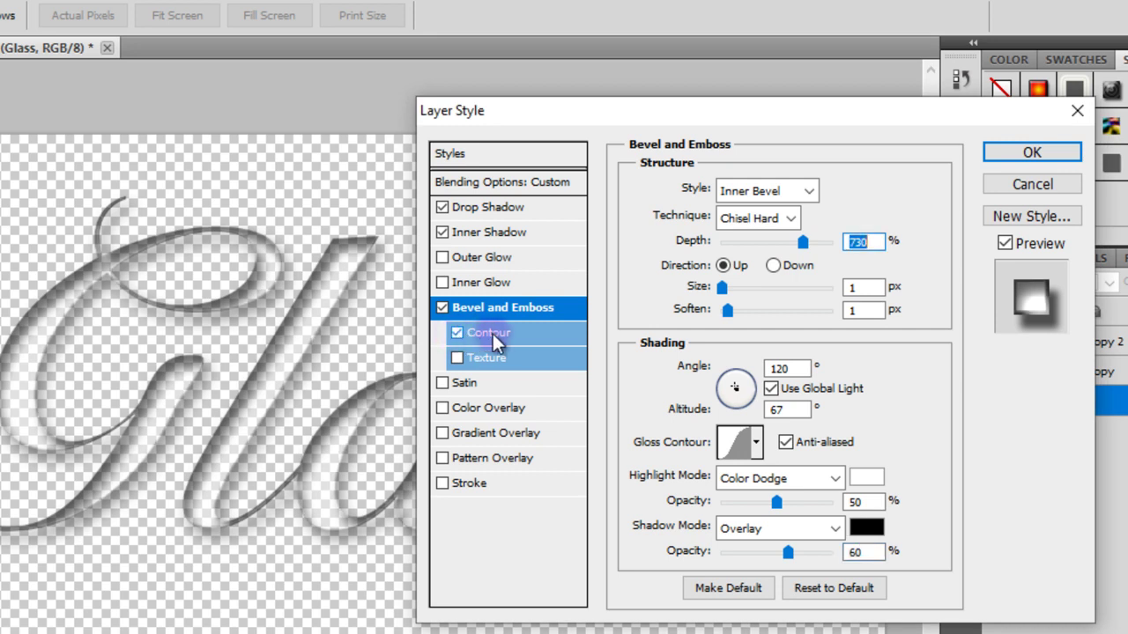
click(493, 334)
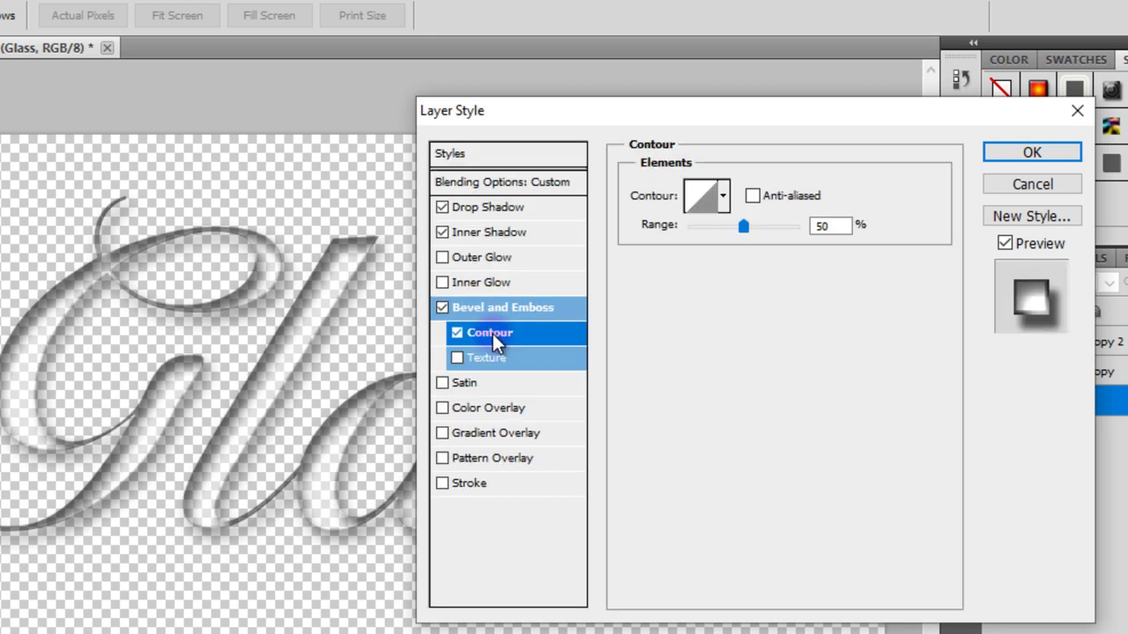
click(752, 197)
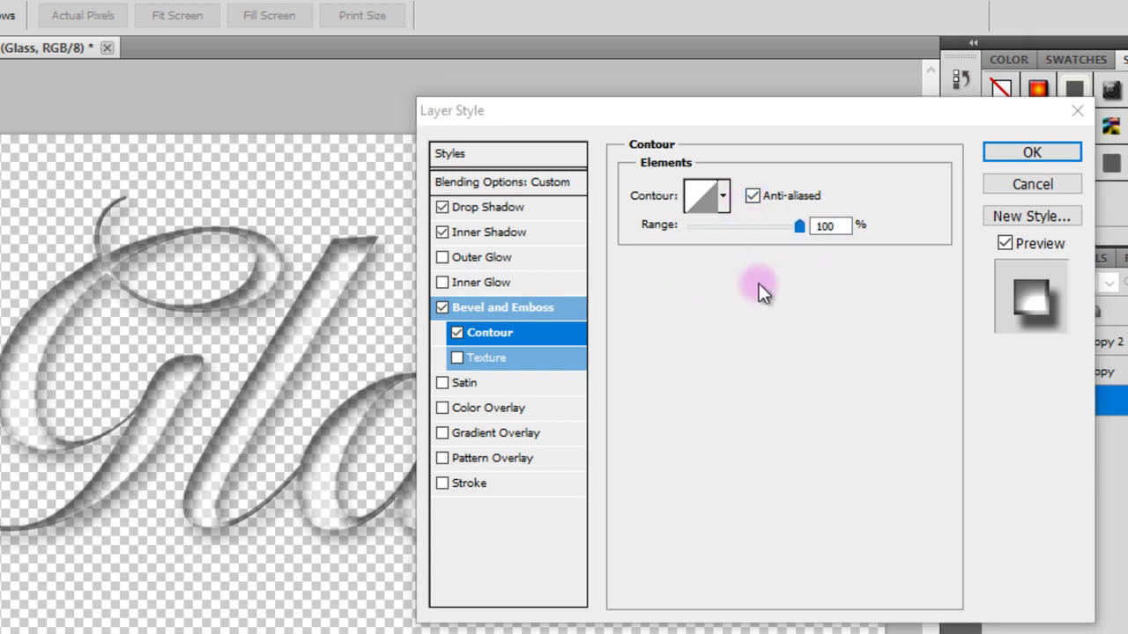
Add a 7 px Center-positioned Stroke in Luminosity mode at 50% opacity.
click(443, 484)
click(465, 481)
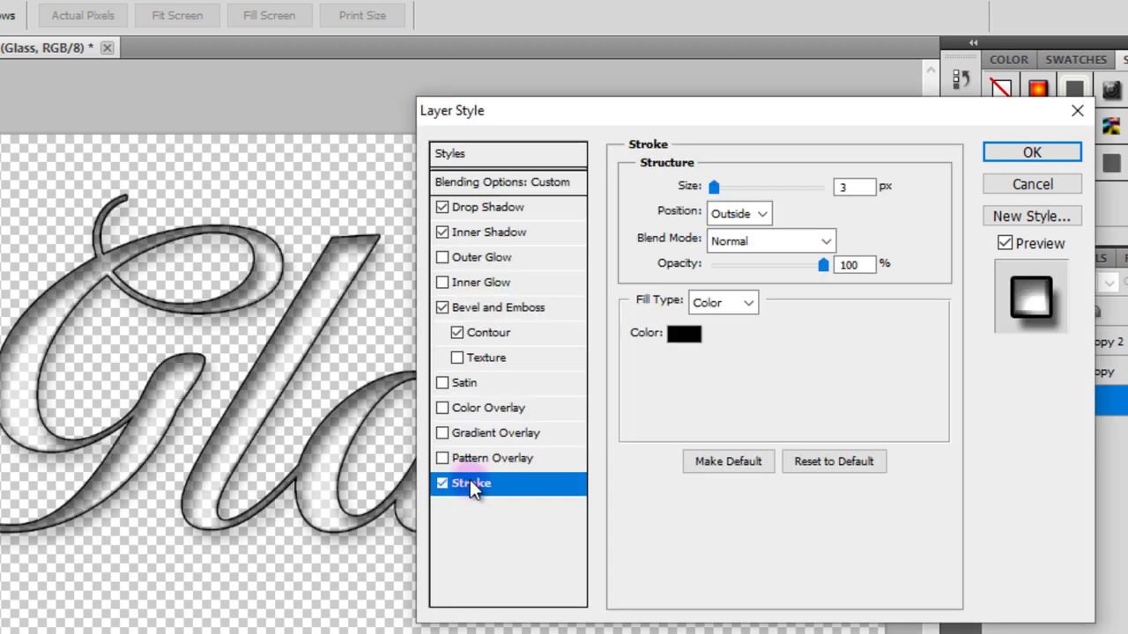
click(756, 216)
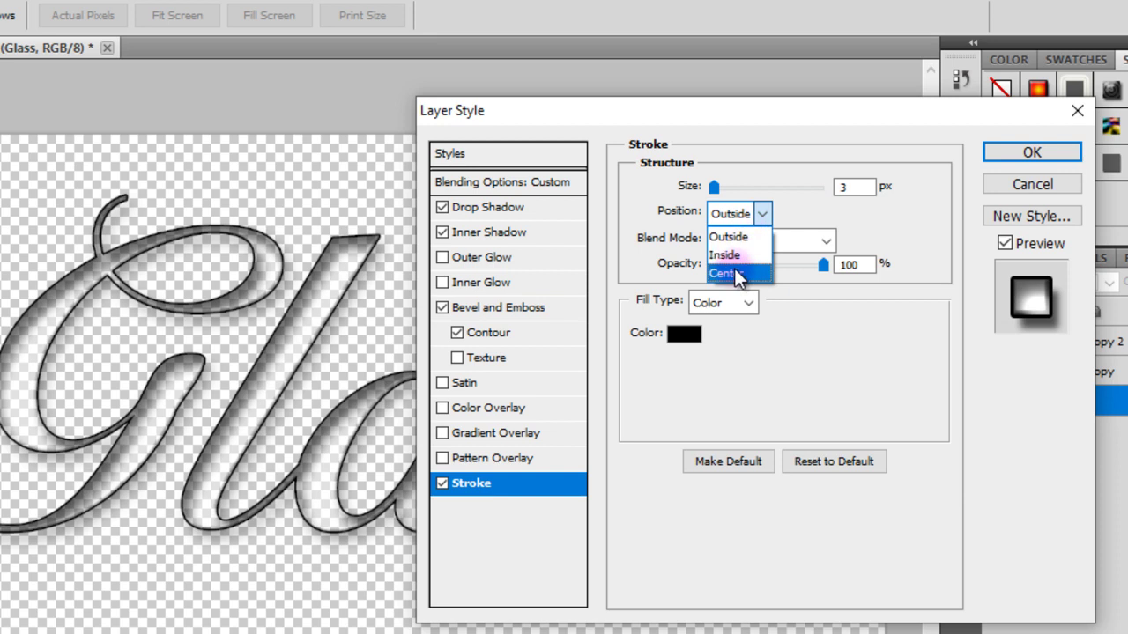
click(746, 272)
double_click(854, 187)
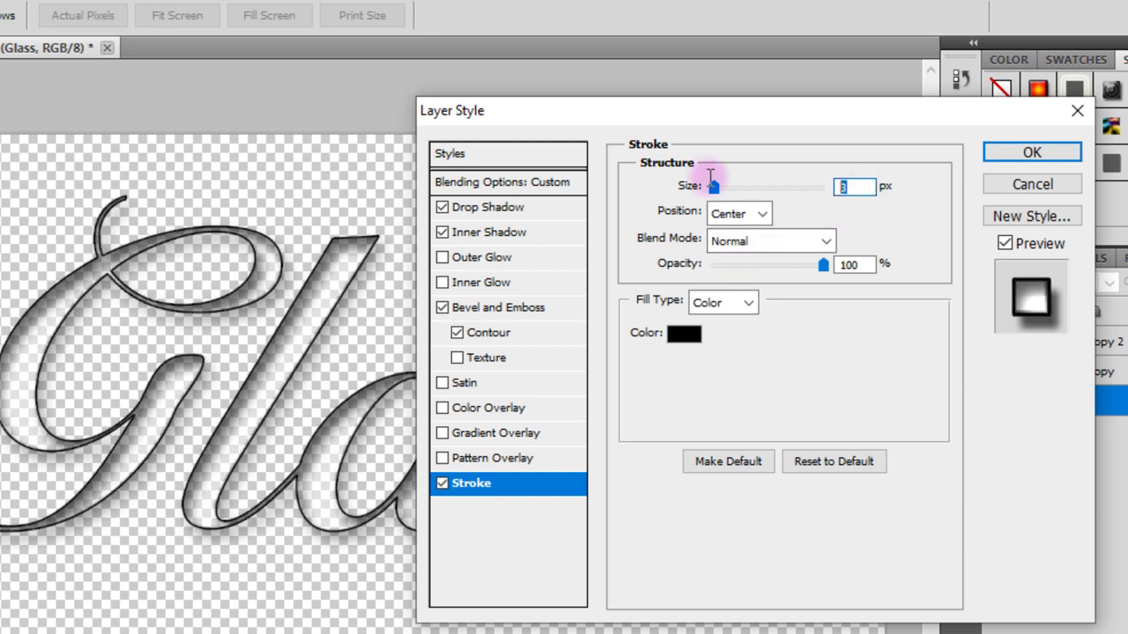
drag(709, 186, 719, 187)
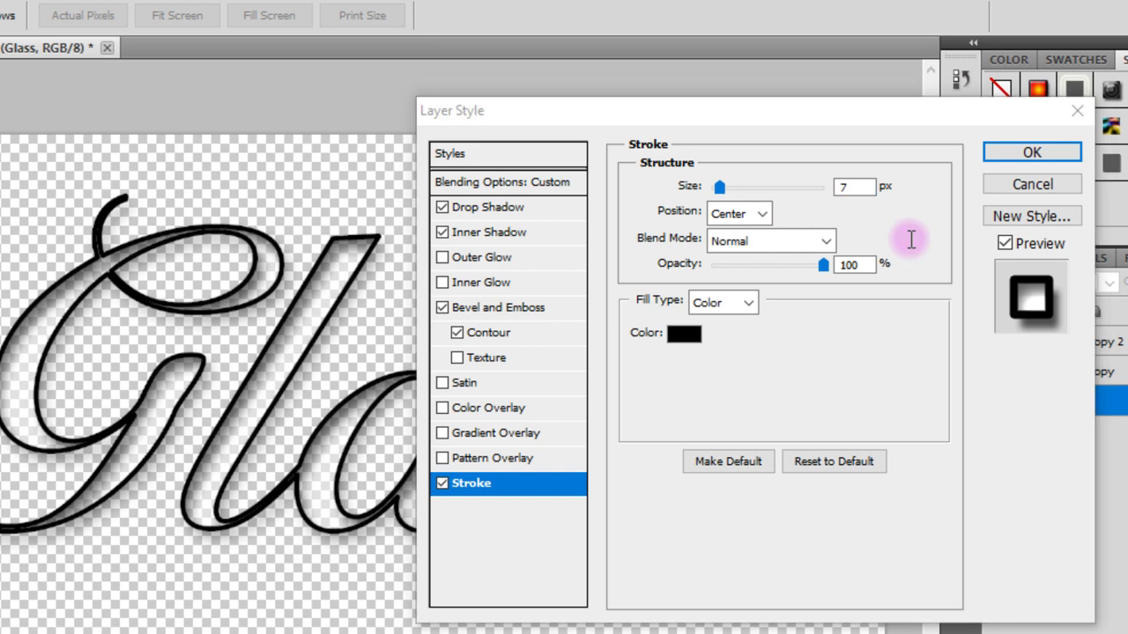
click(821, 243)
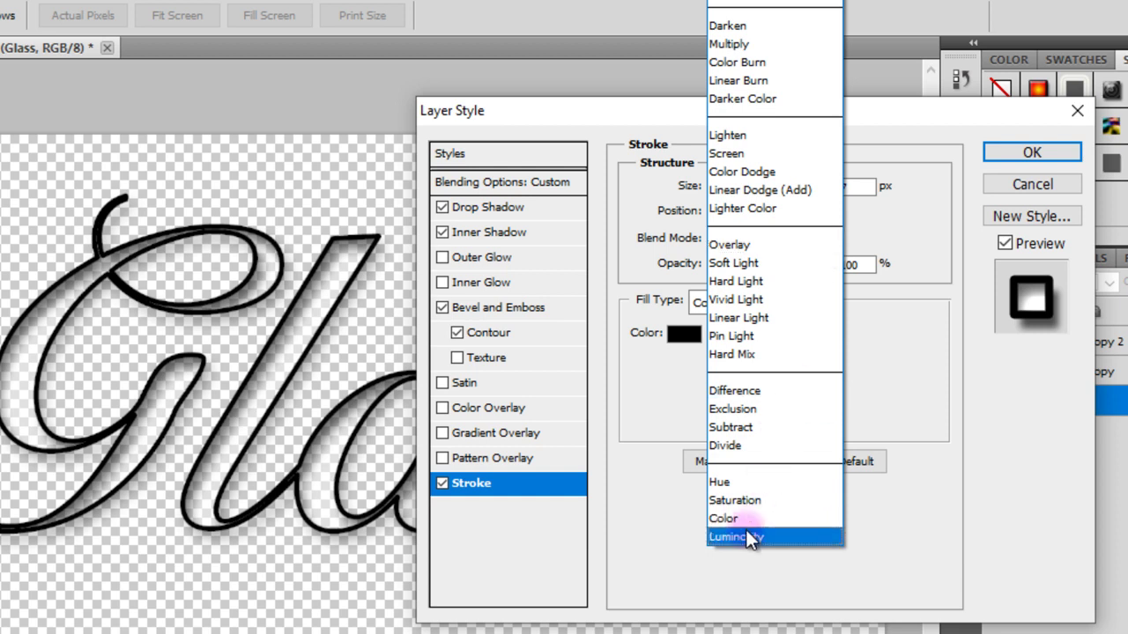
click(775, 537)
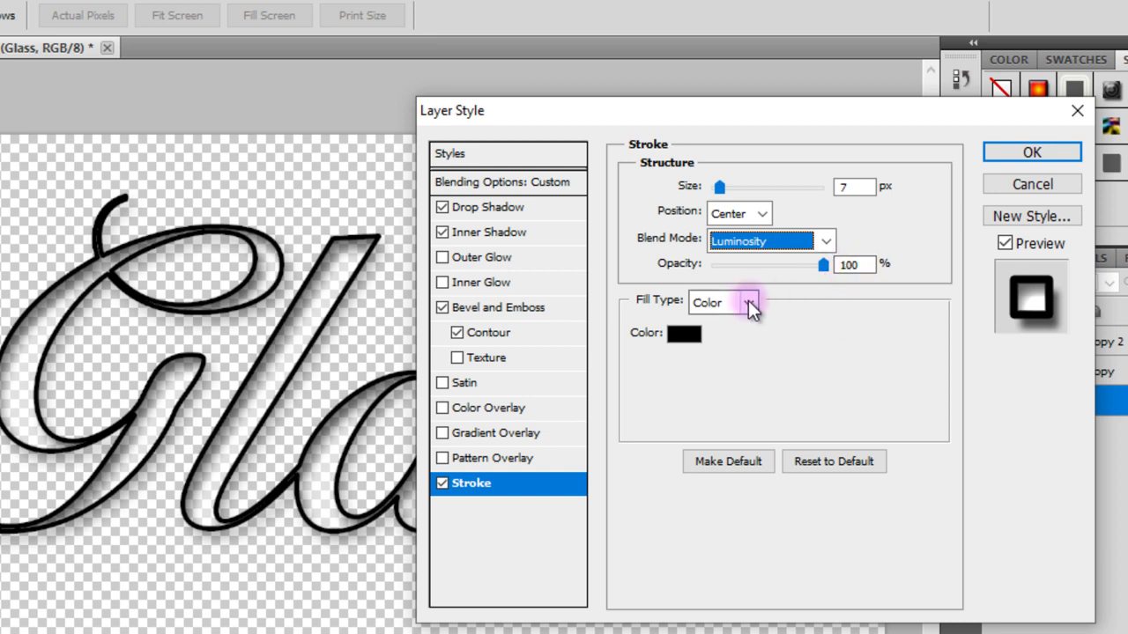
double_click(846, 264)
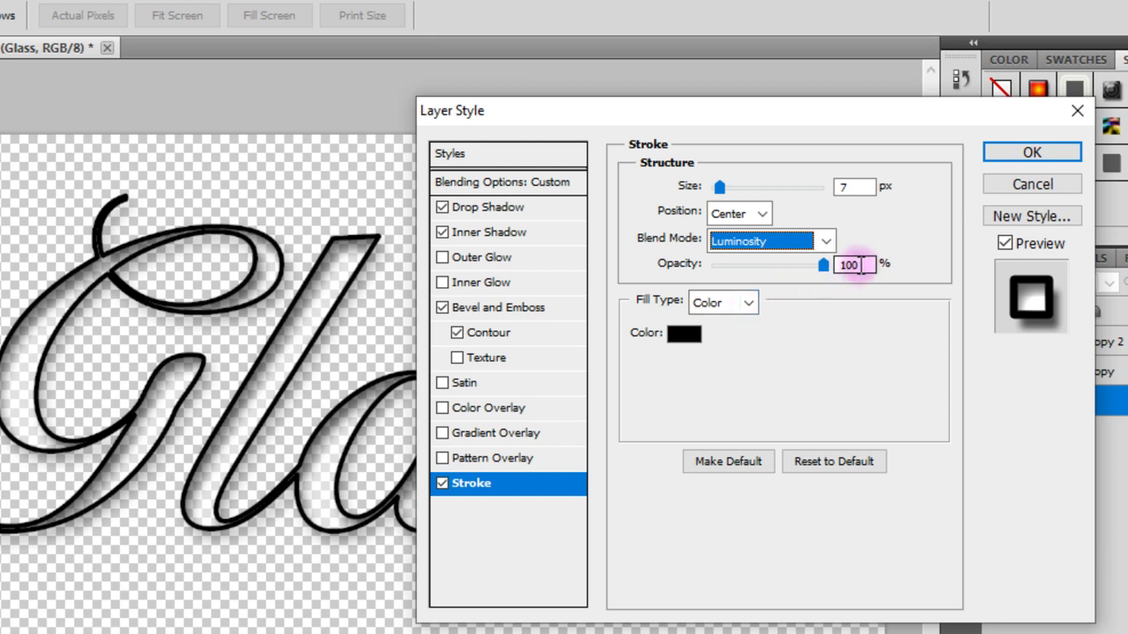
text(50)
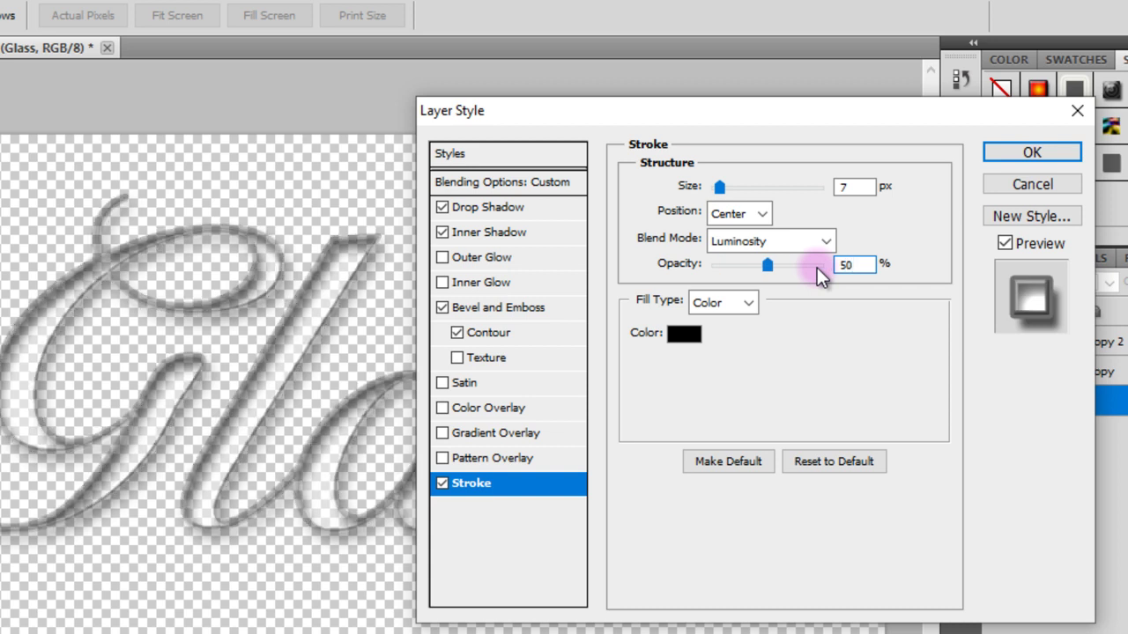
click(753, 305)
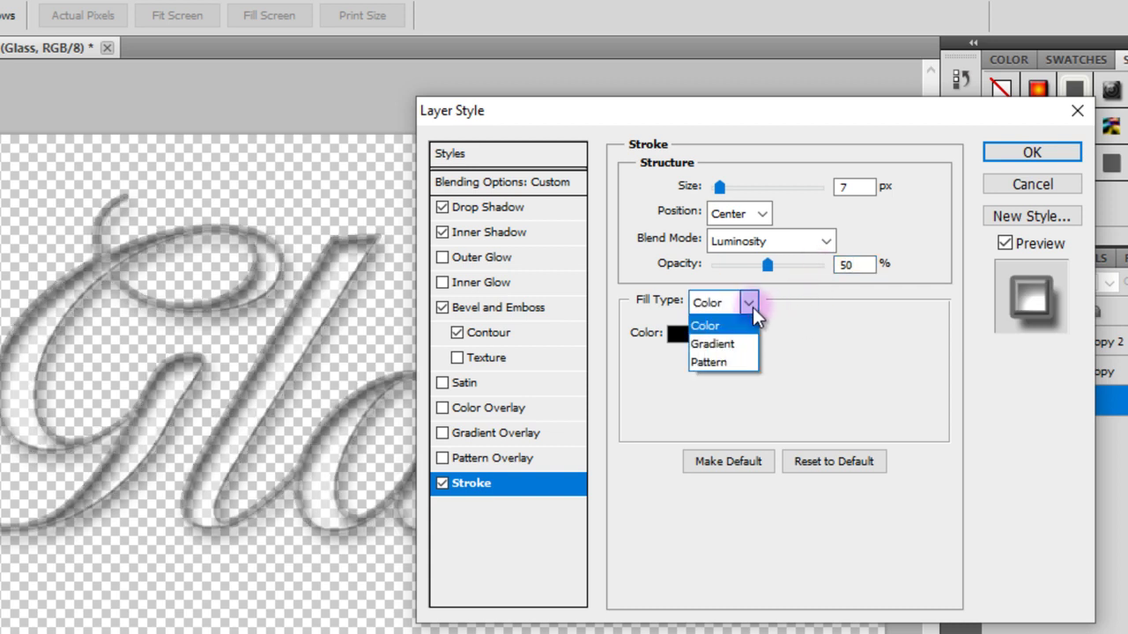
Fill the Glass stroke with a Shape Burst gradient using the loaded glass gradient.grd preset.
click(739, 343)
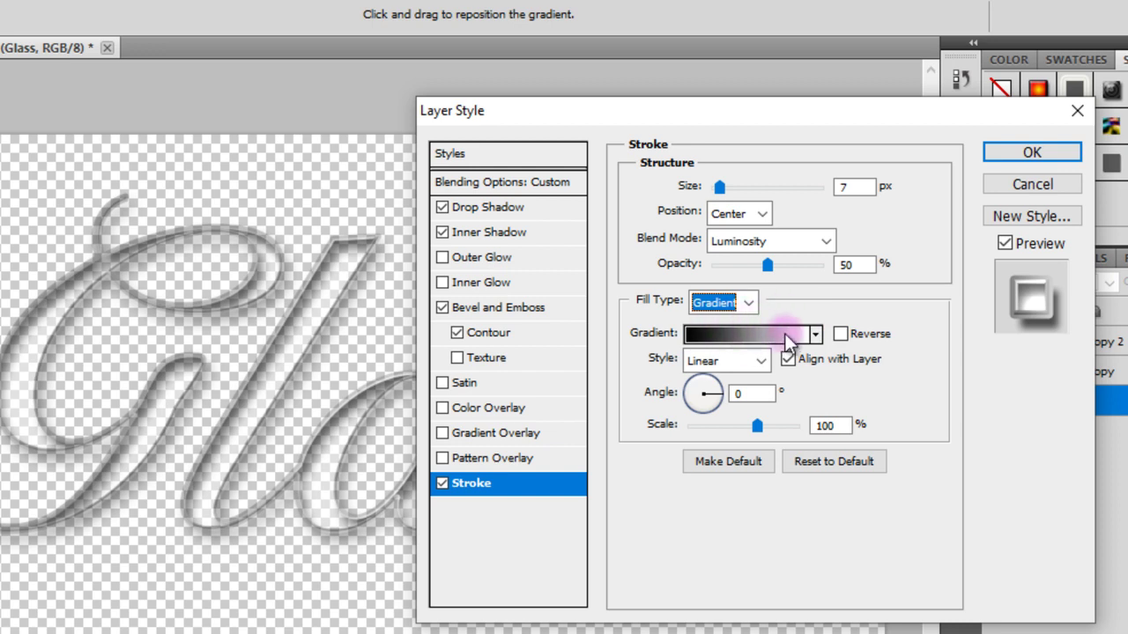
click(757, 360)
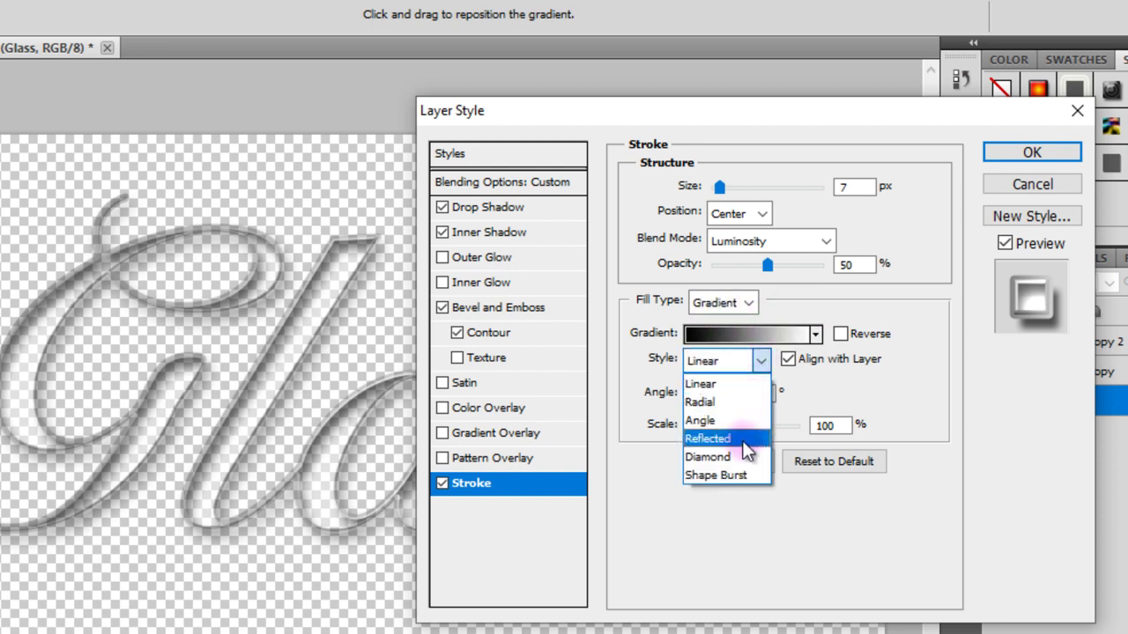
click(743, 475)
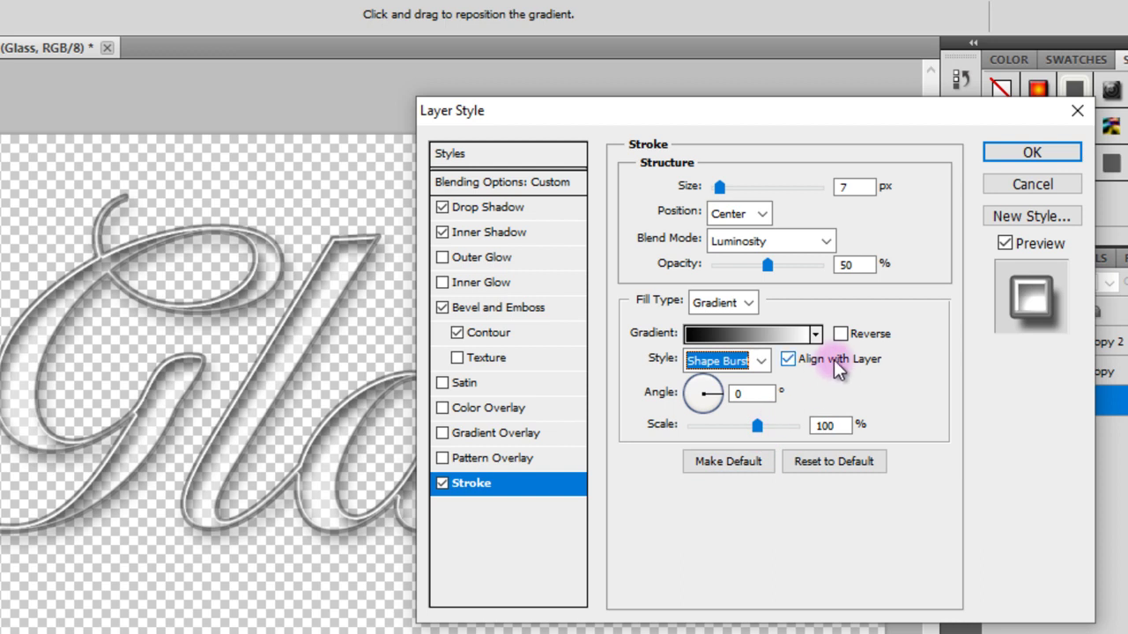
click(744, 335)
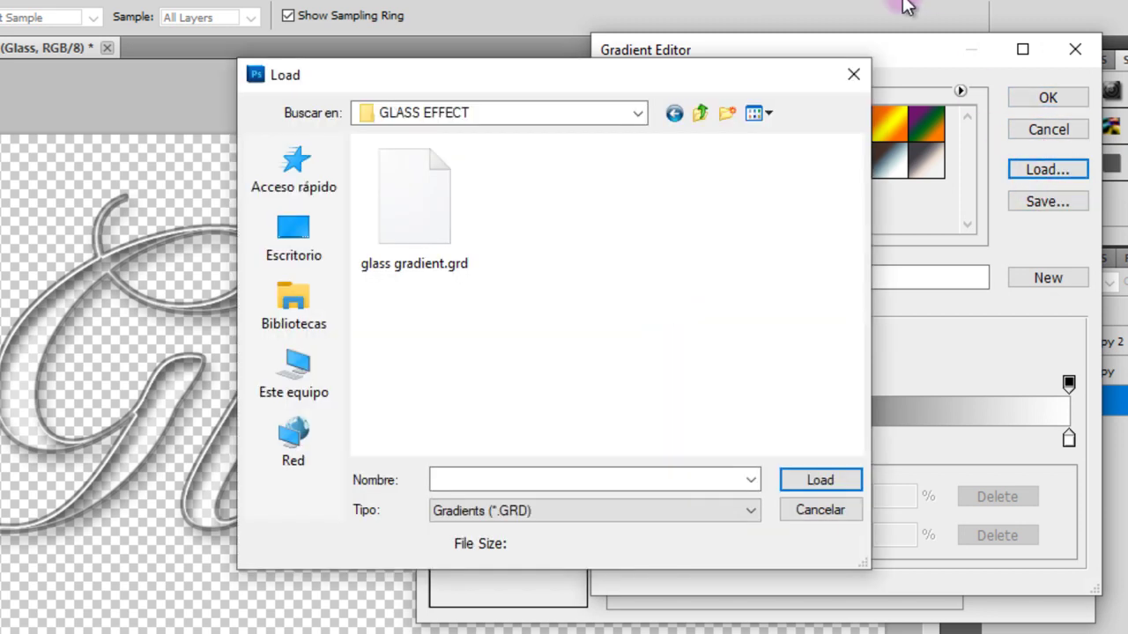
click(453, 254)
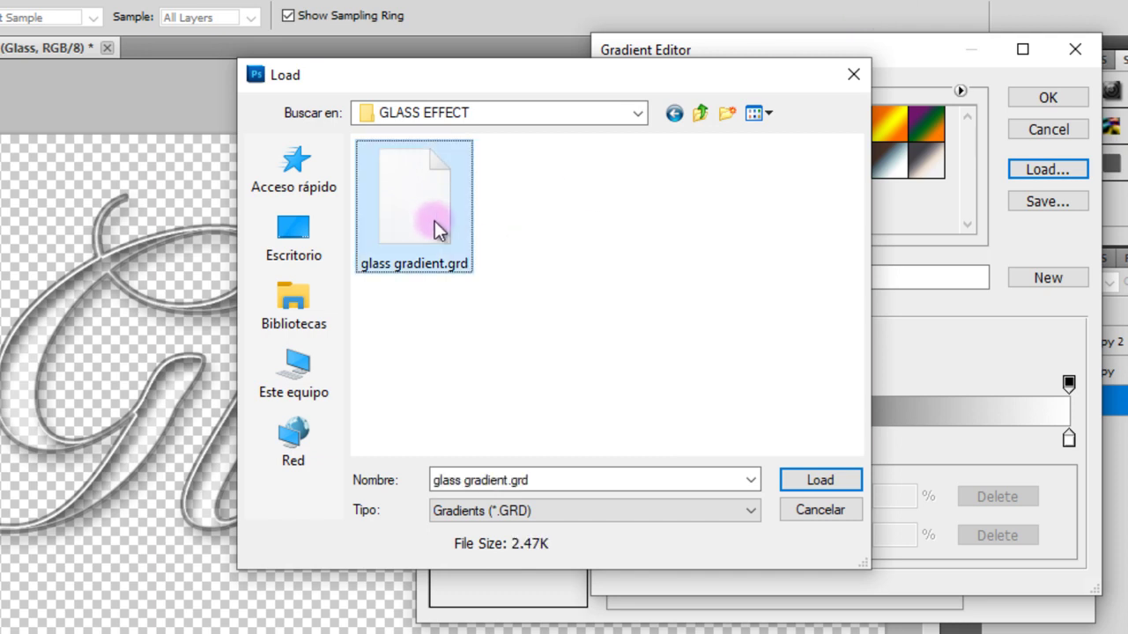
click(830, 486)
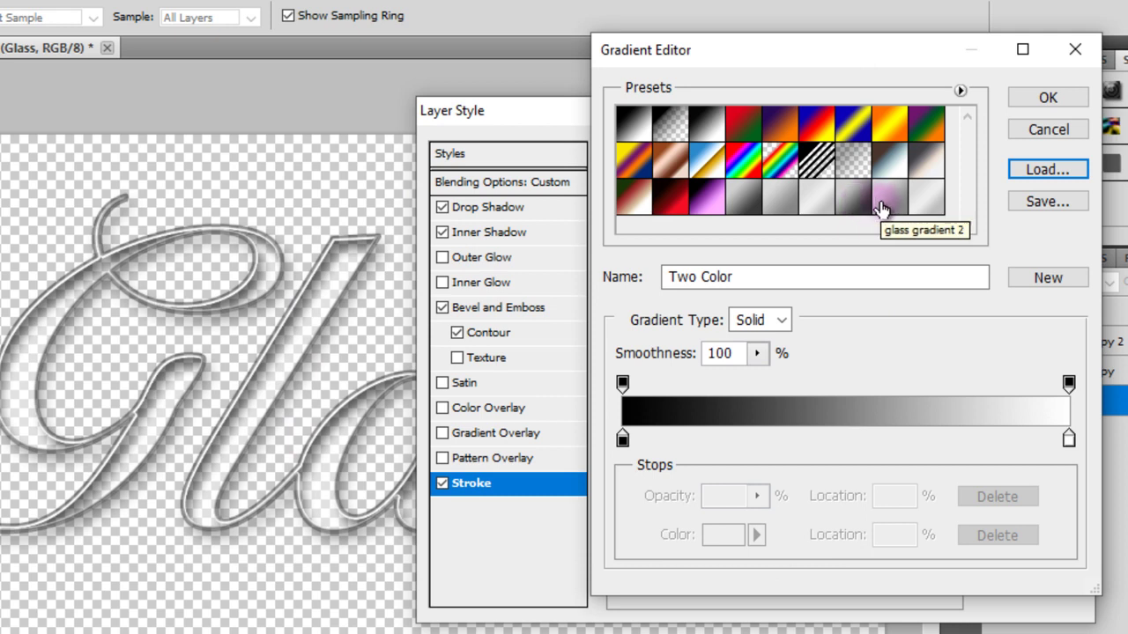
click(854, 208)
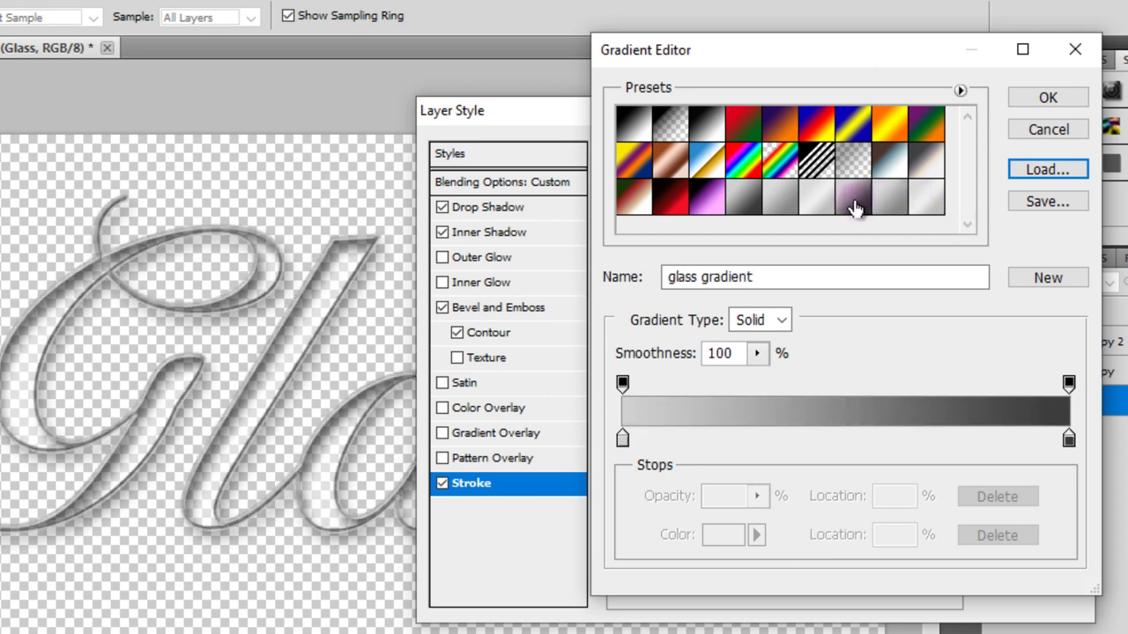
click(1046, 99)
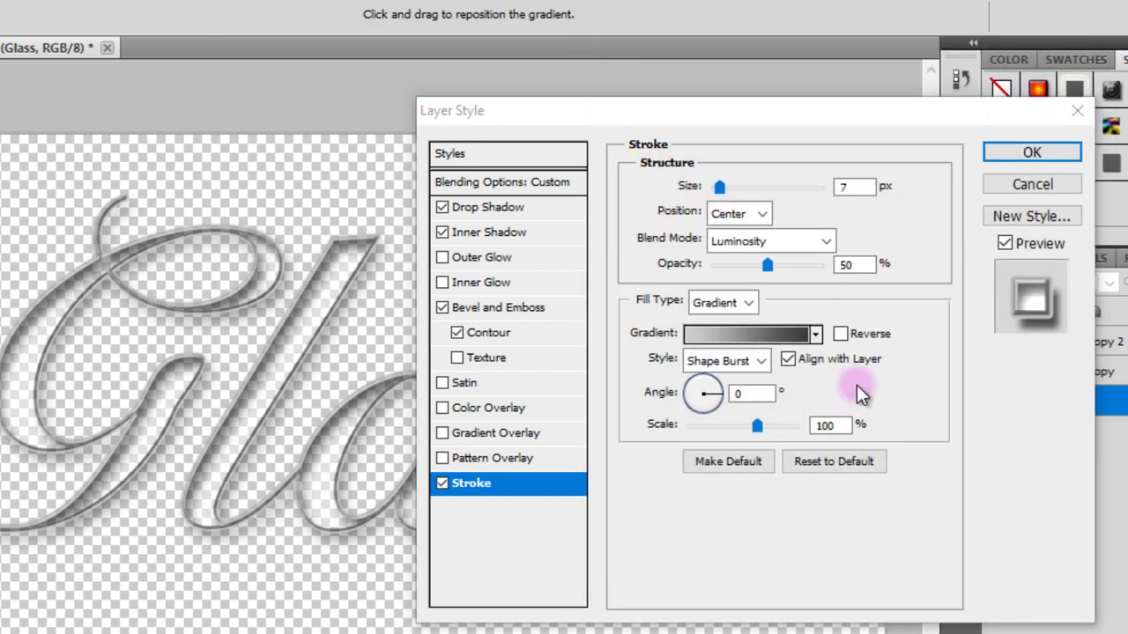
Reverse the stroke gradient, set its angle to 90°, and apply the layer style.
click(840, 335)
click(751, 394)
text(90)
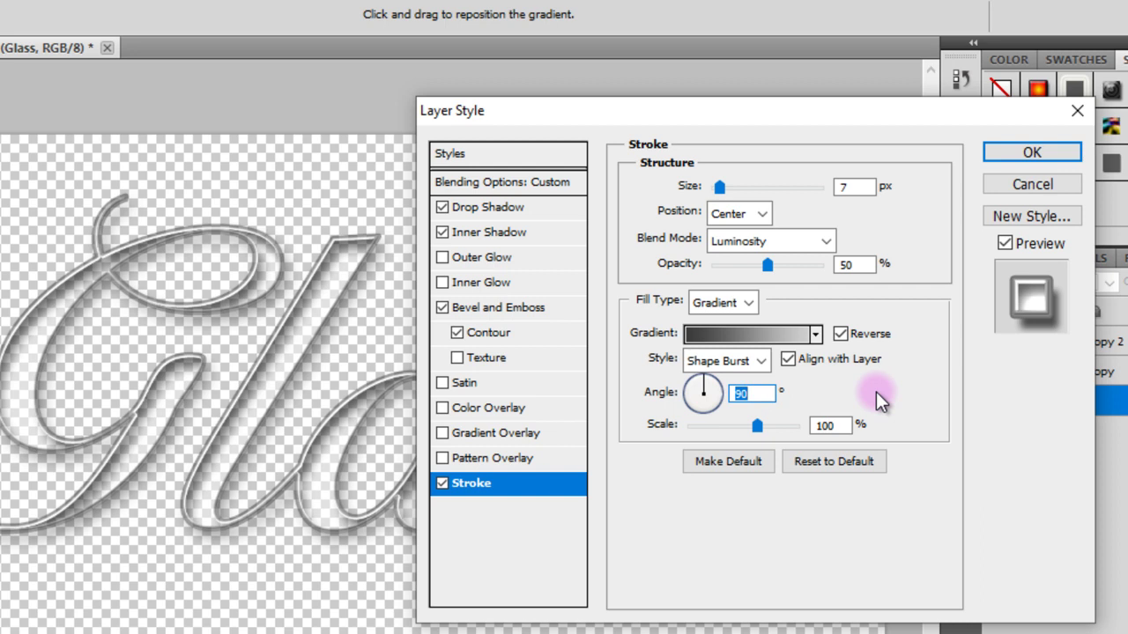
click(769, 393)
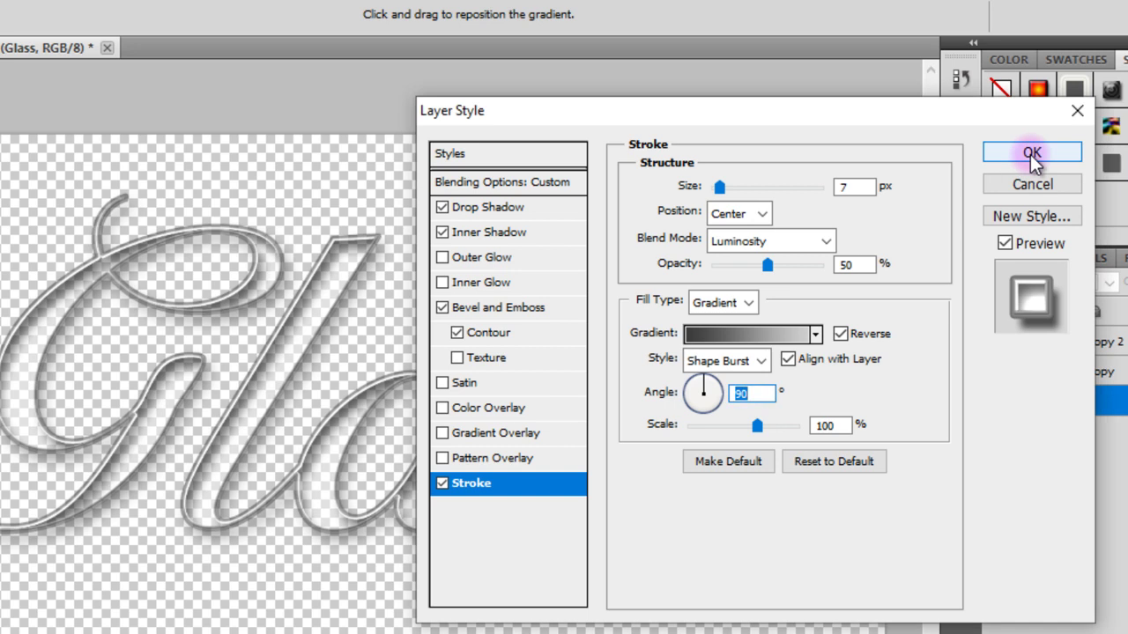
click(1065, 157)
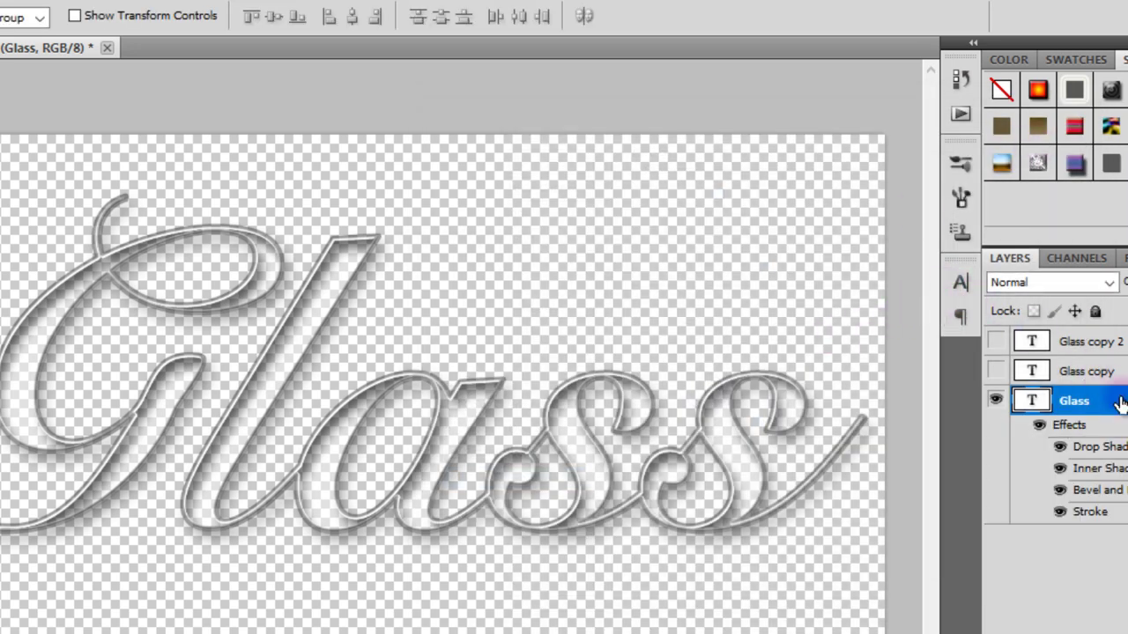
Show the Glass copy layer and bring up its Blending Options in Layer Style.
click(1039, 371)
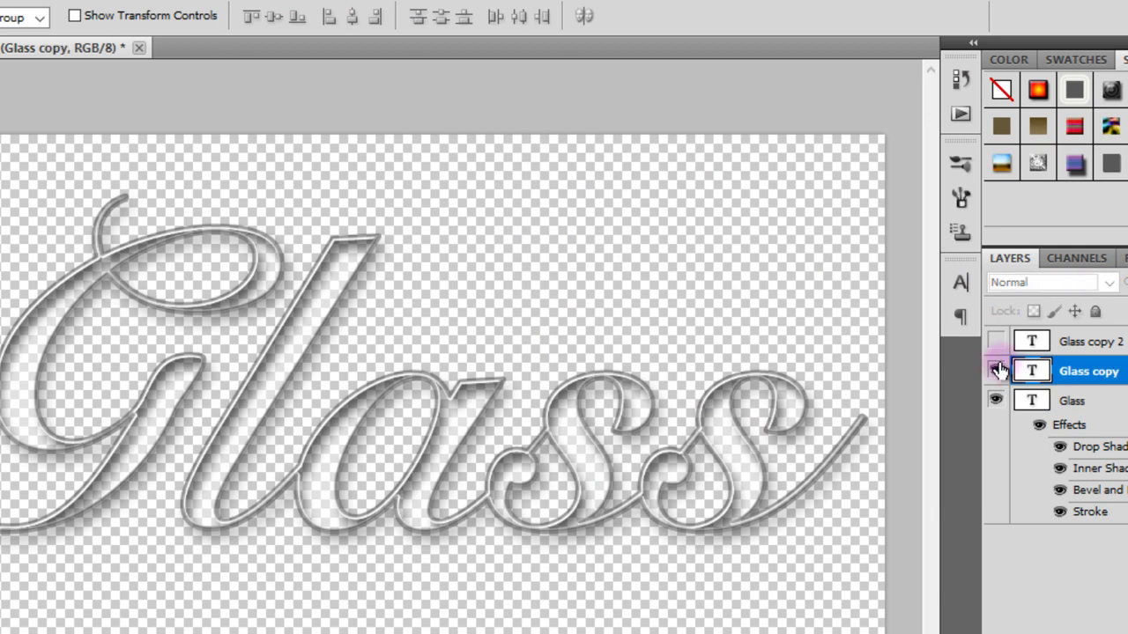
click(996, 371)
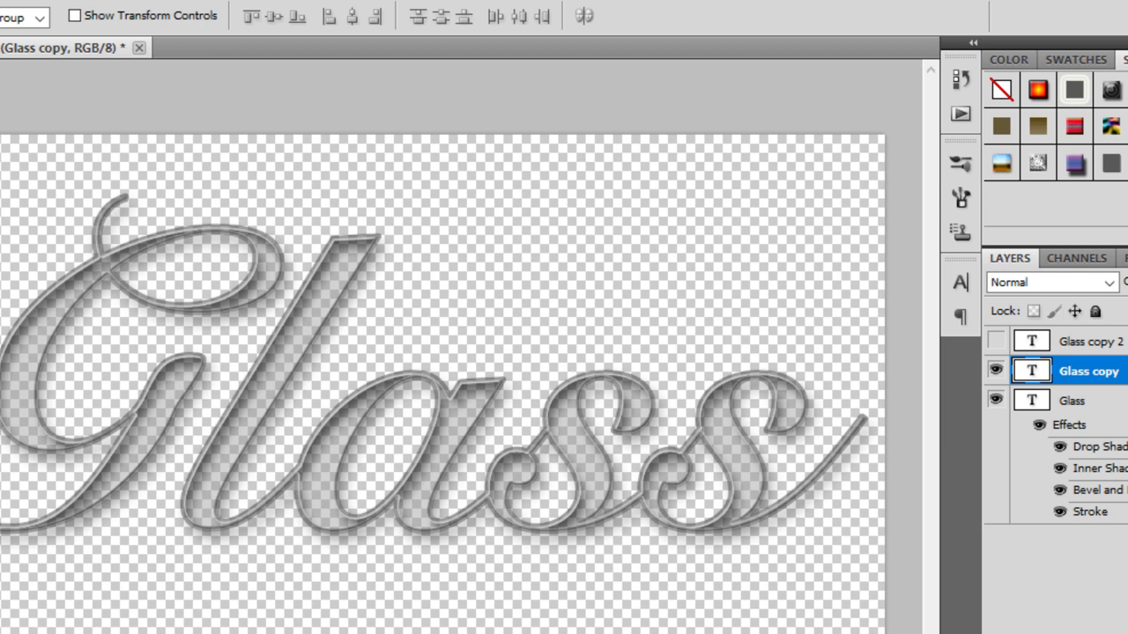
right_click(1070, 371)
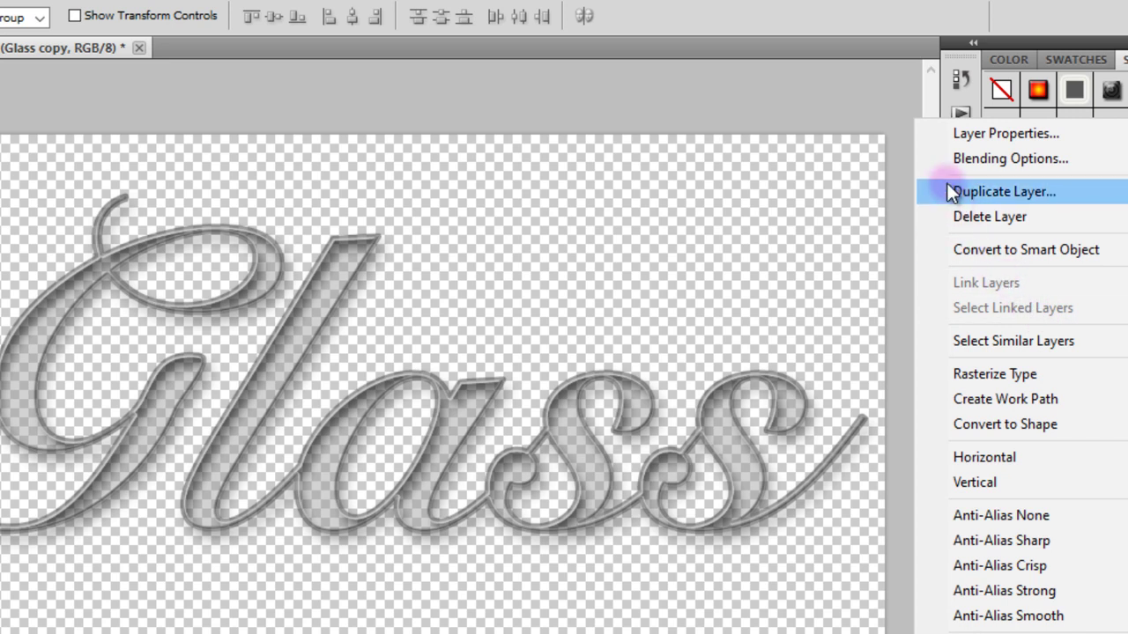
click(1044, 157)
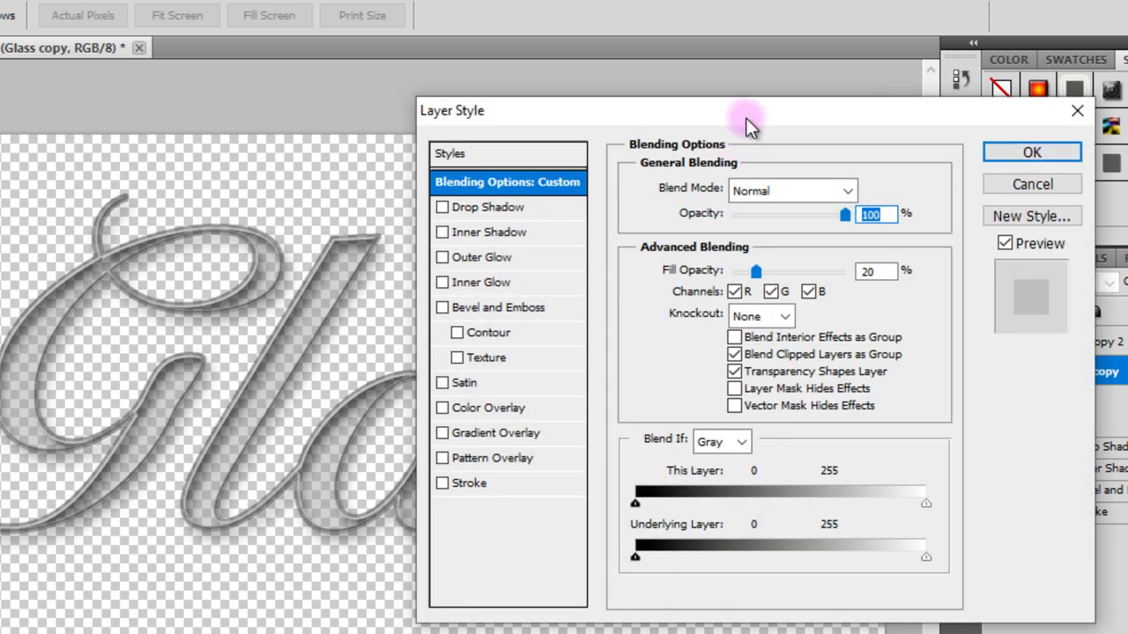
drag(746, 118, 782, 126)
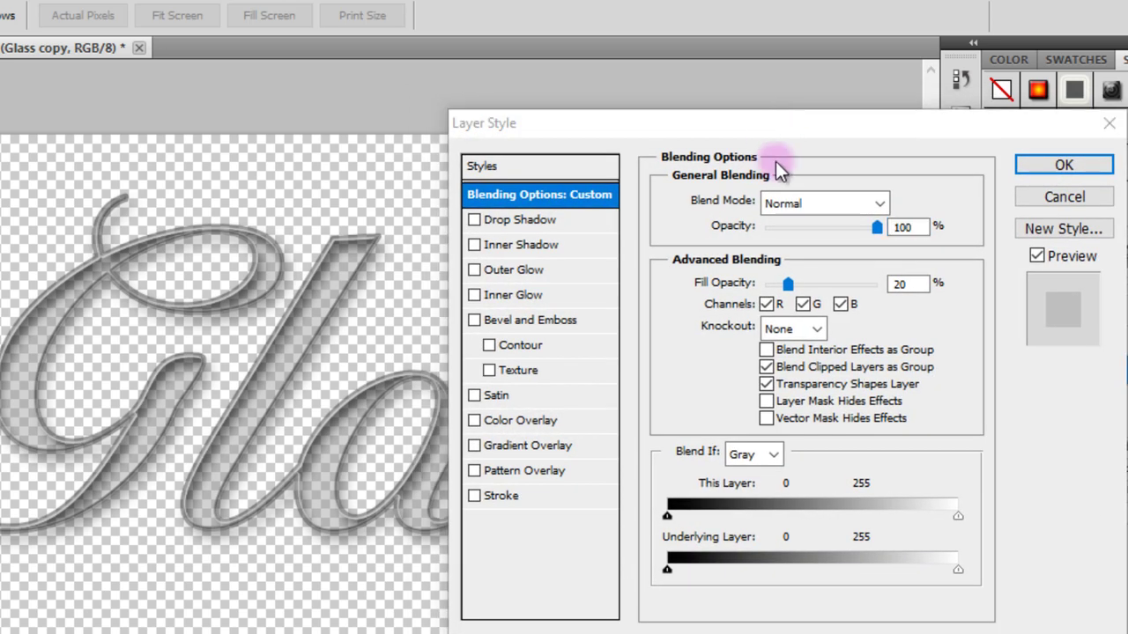
Add a 50% anti-aliased inner shadow with 1 px distance and no global light; enable Bevel and Emboss.
click(477, 243)
click(507, 245)
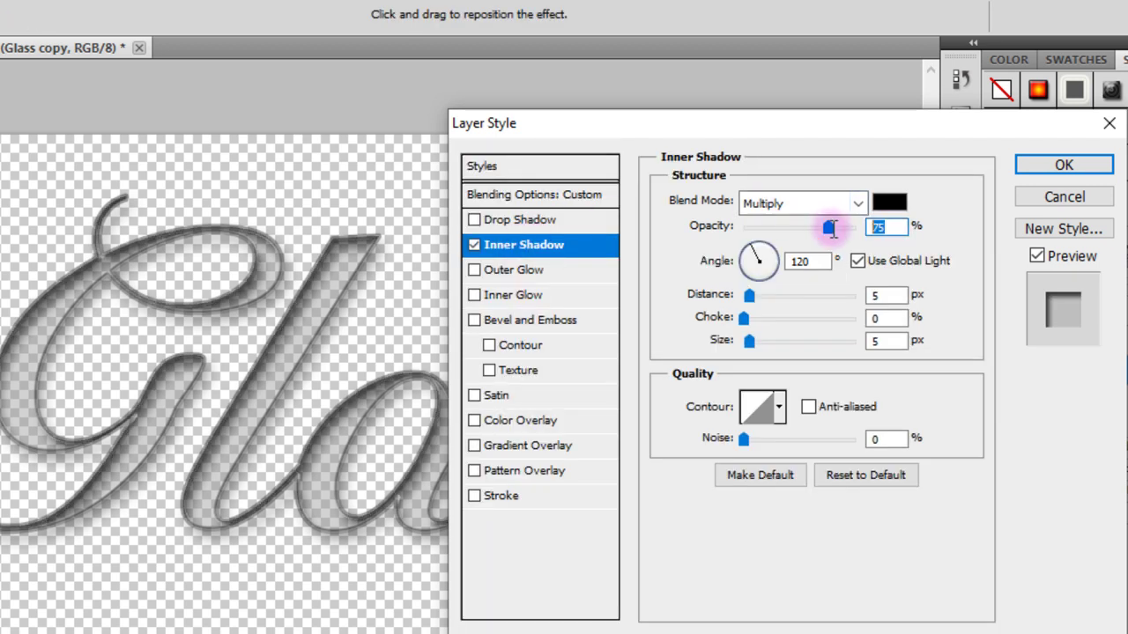
text(50)
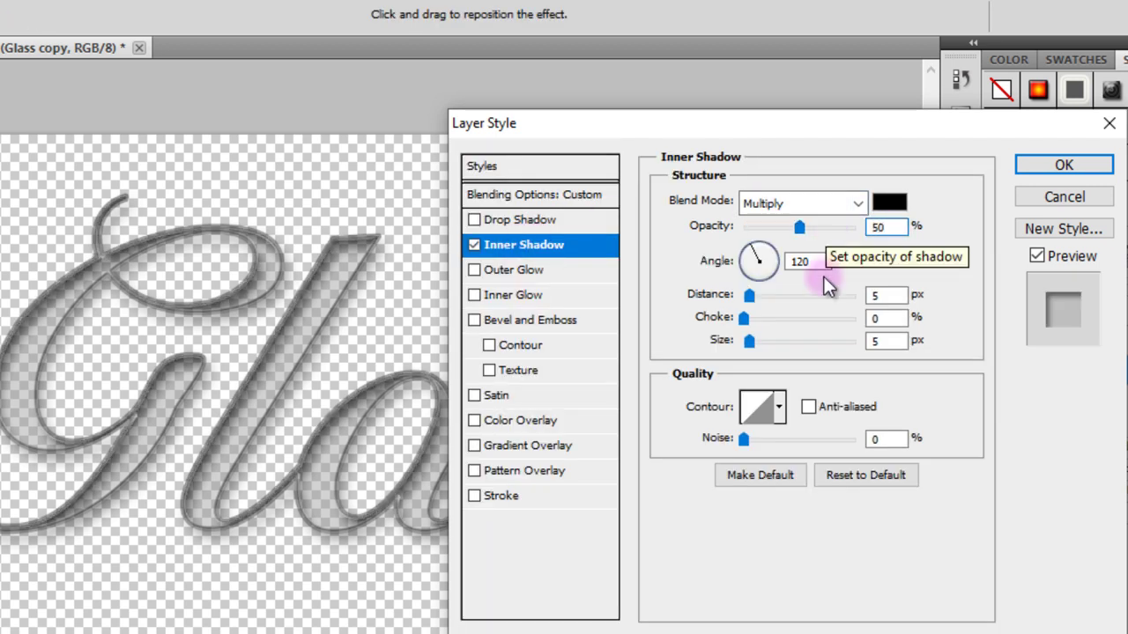
key(Tab)
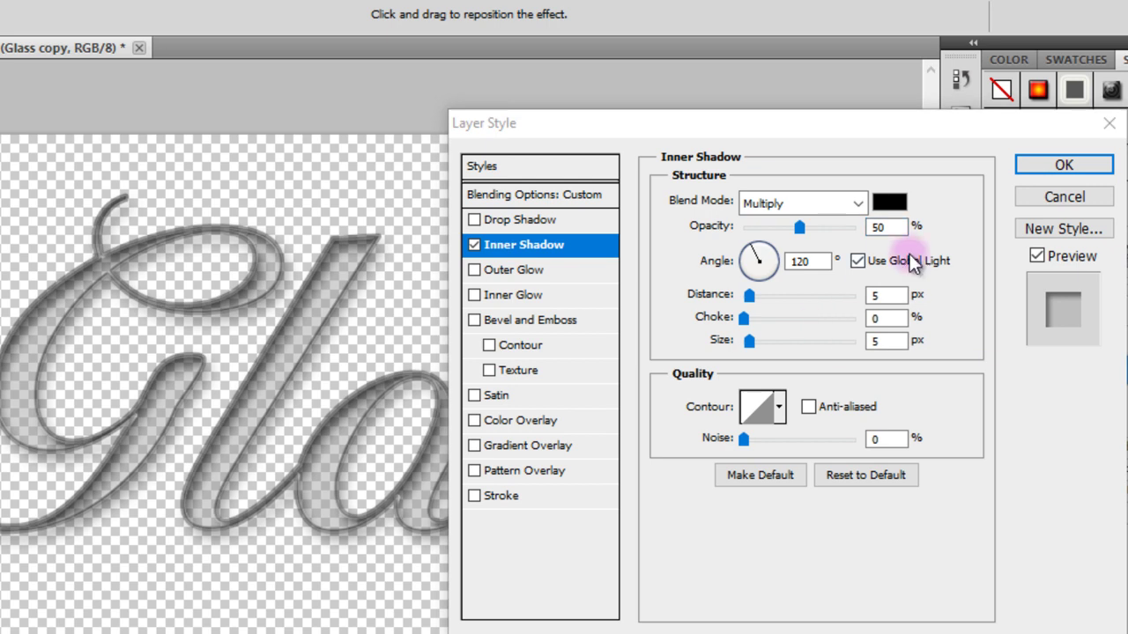
click(856, 262)
click(878, 294)
double_click(879, 294)
text(1)
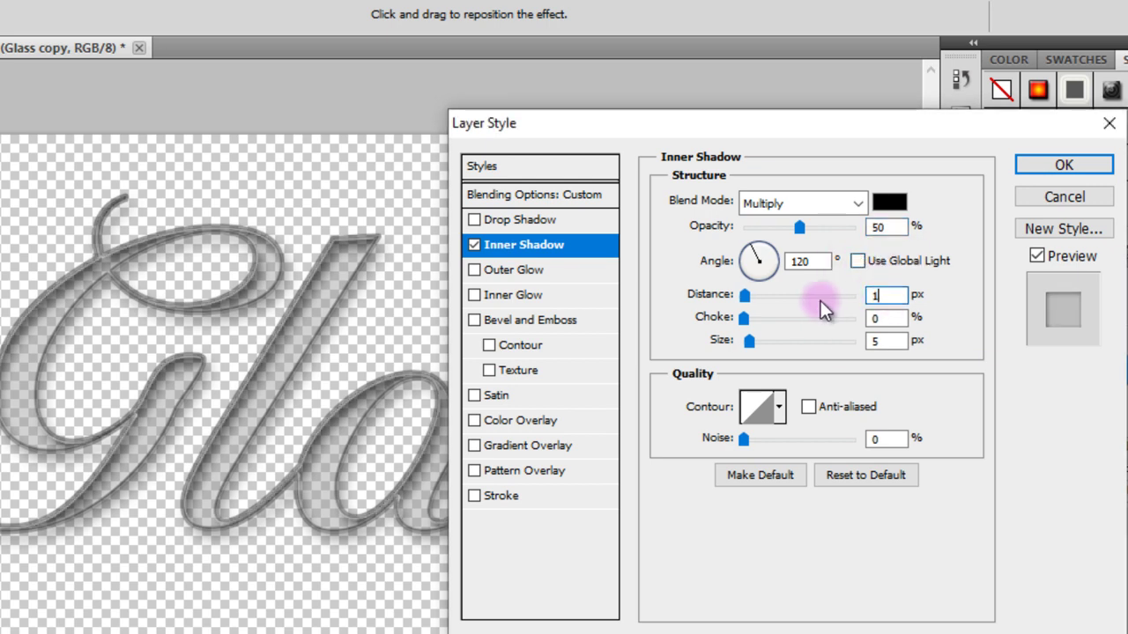
click(809, 407)
click(808, 408)
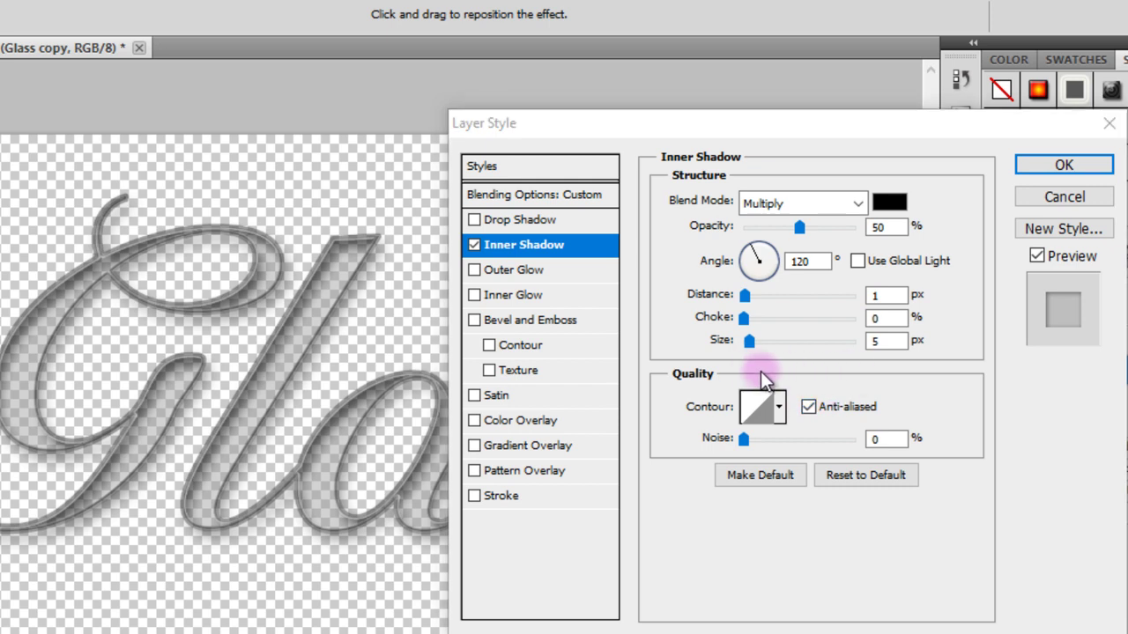
click(477, 322)
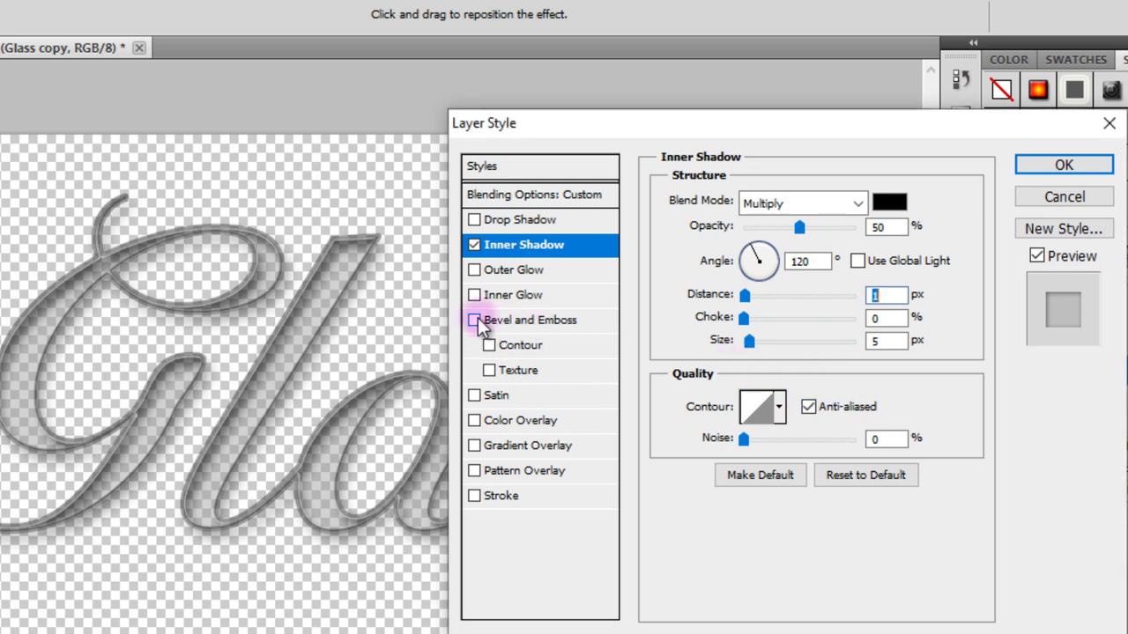
Set the bevel to Stroke Emboss with 75% depth, 6 px size, 25° altitude, no global light.
click(511, 322)
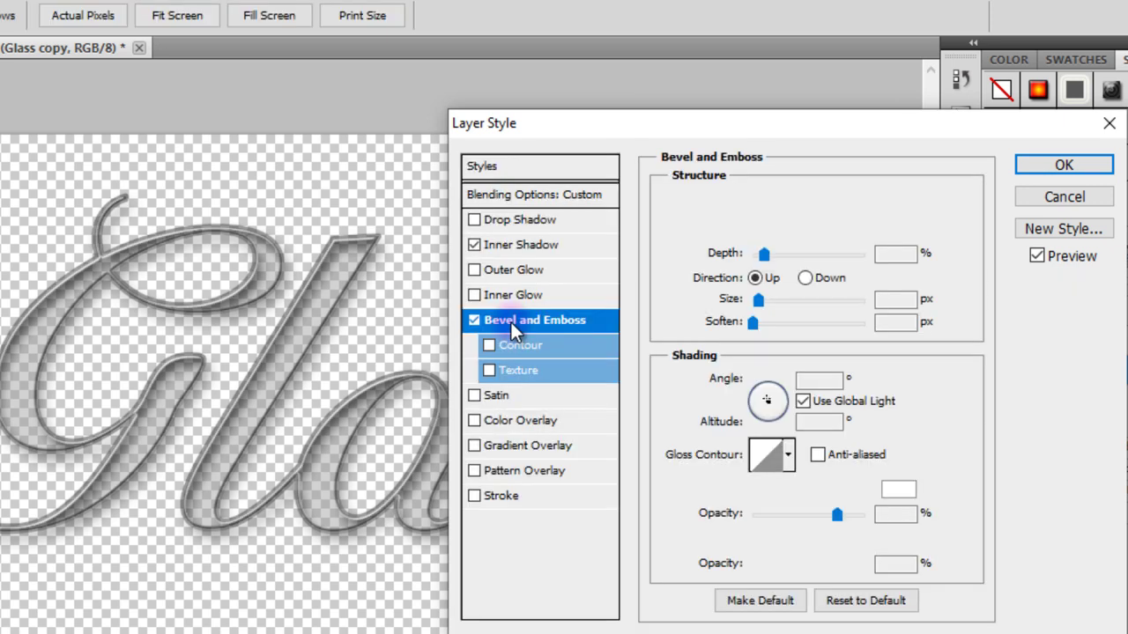
click(841, 203)
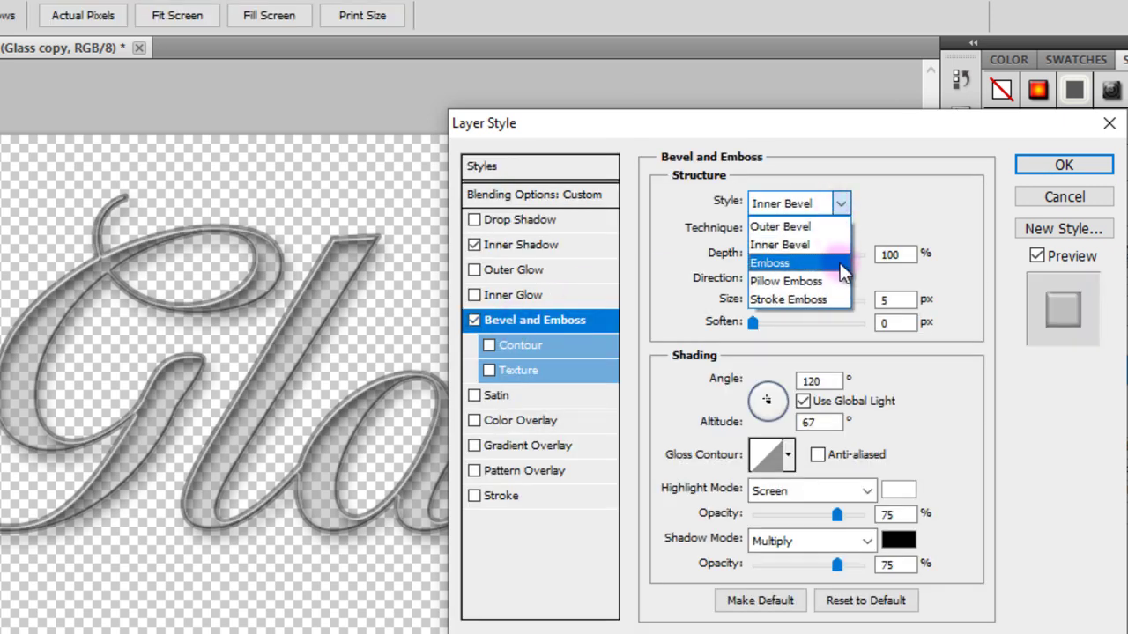
click(805, 298)
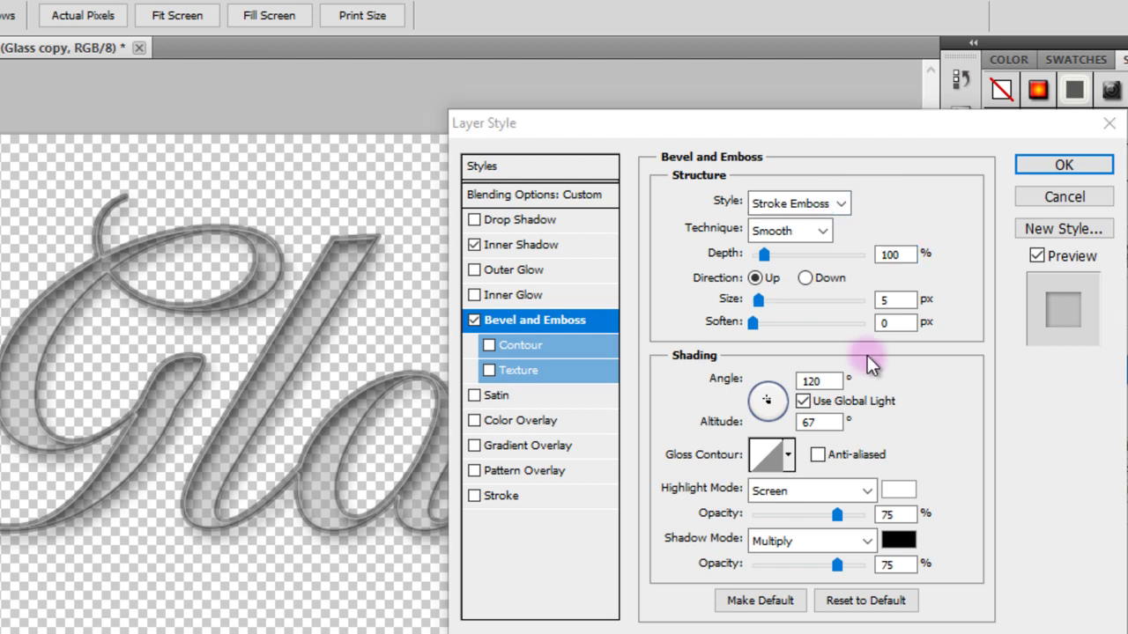
click(903, 255)
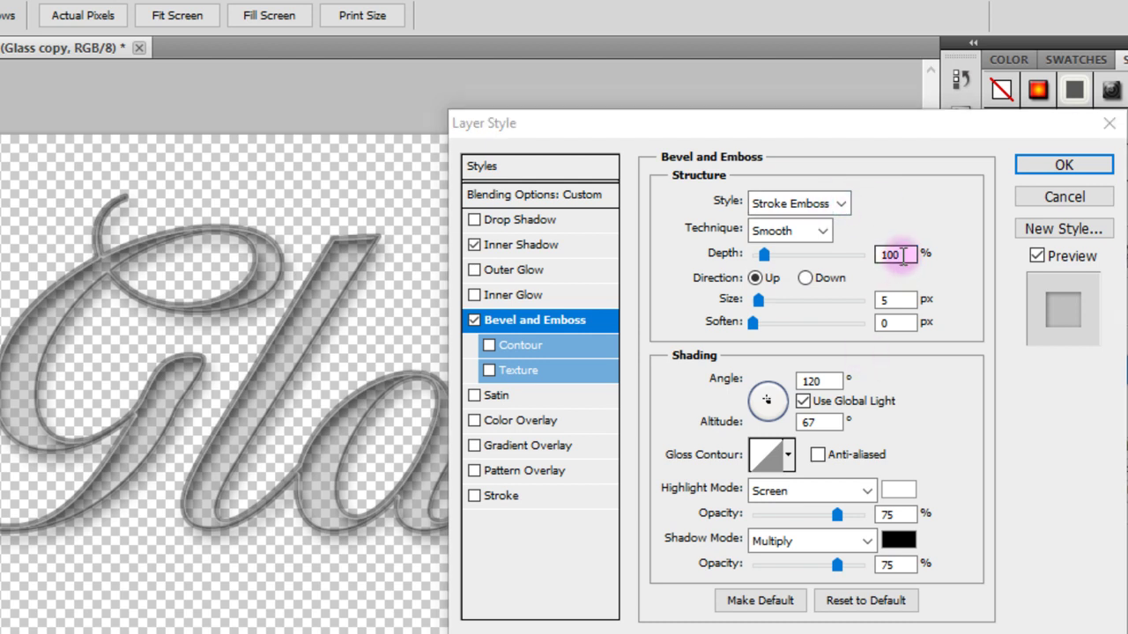
double_click(903, 255)
text(75)
double_click(894, 301)
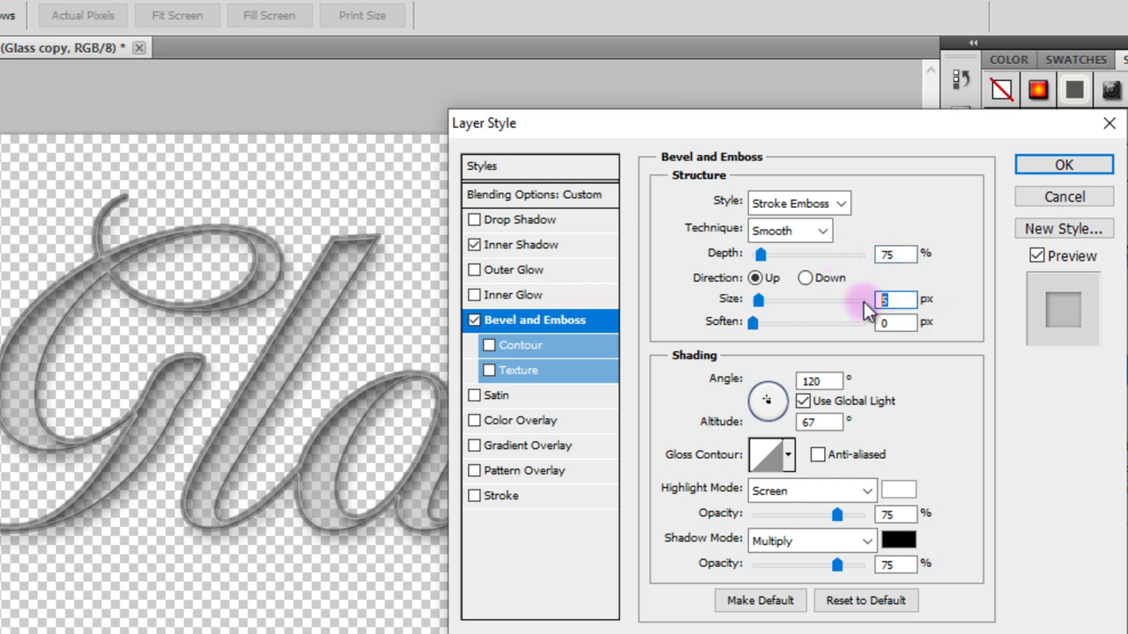
text(6)
click(801, 401)
double_click(798, 423)
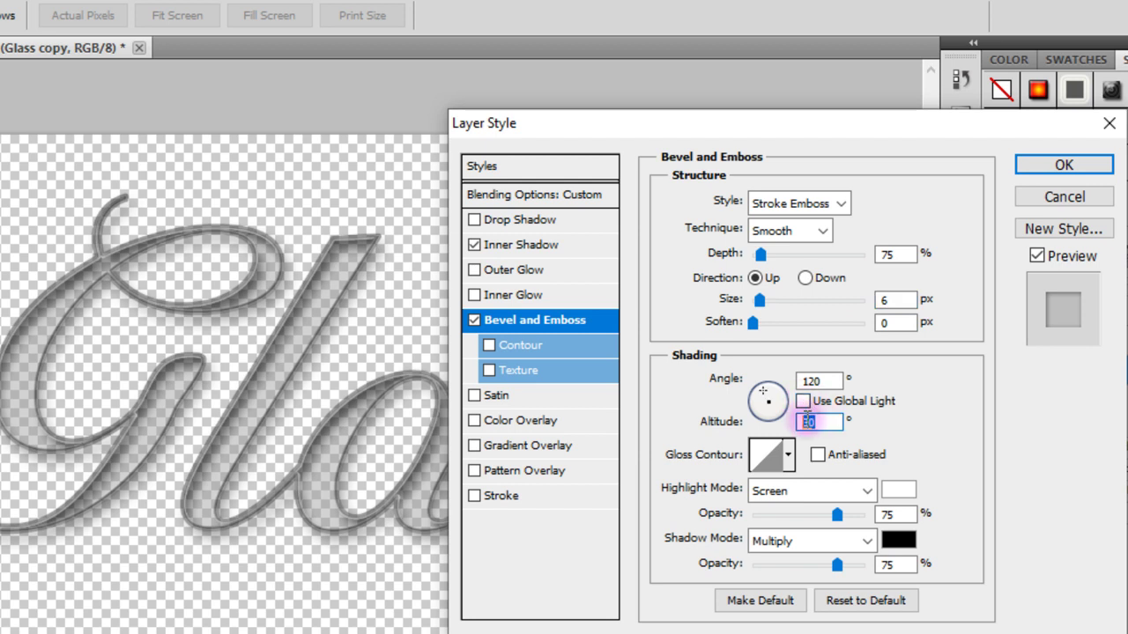
text(25)
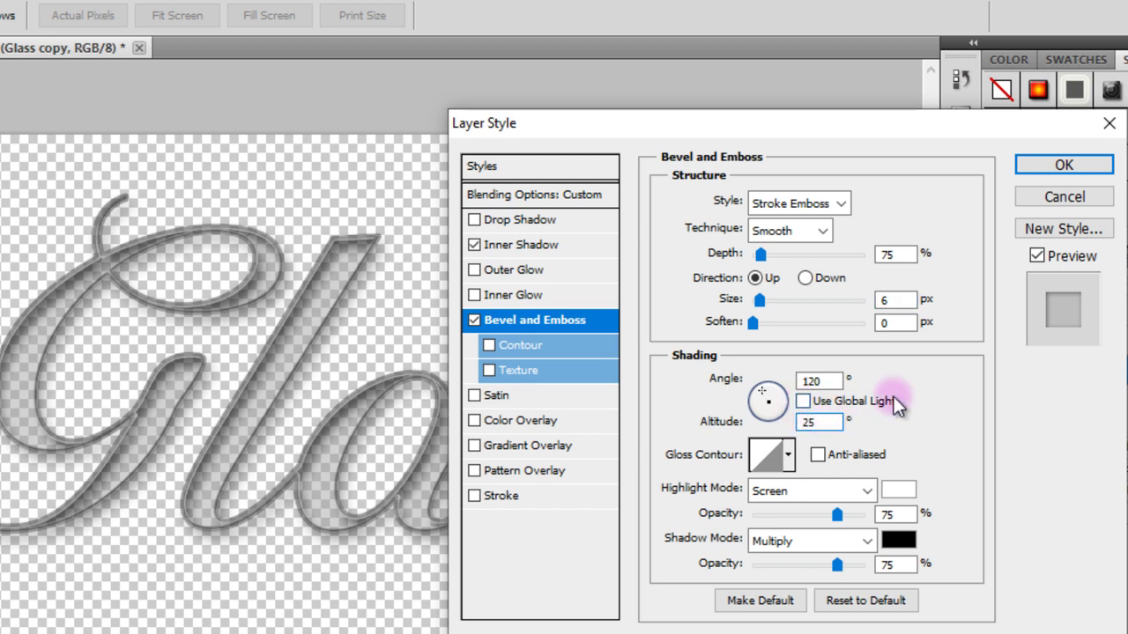
Give the bevel an anti-aliased glass 1 gloss contour.
click(817, 456)
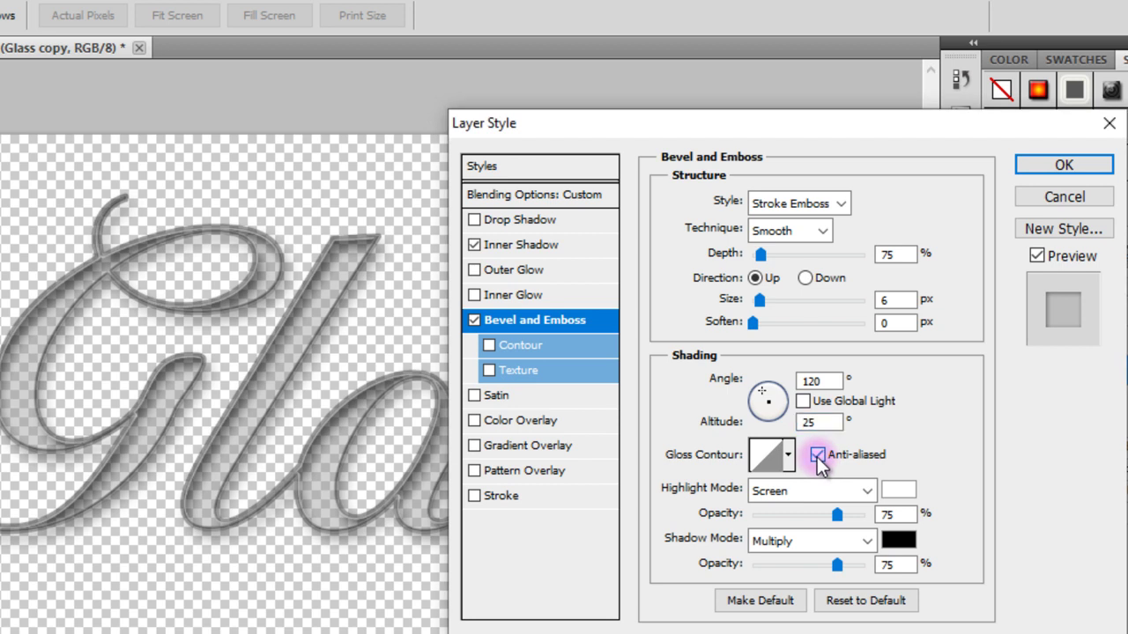
click(789, 454)
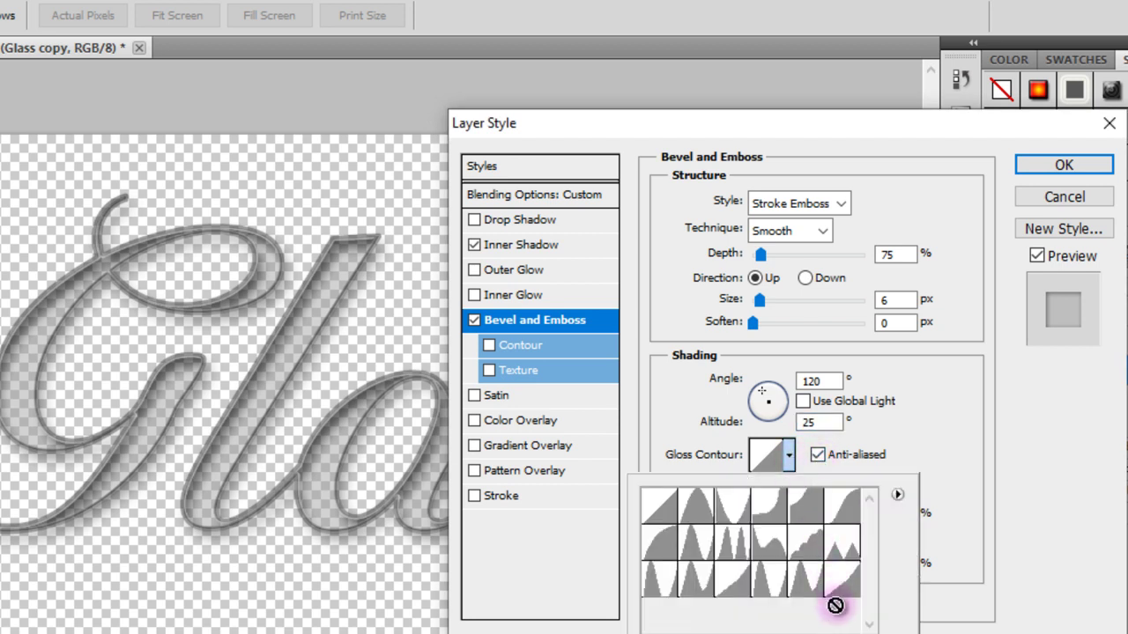
click(770, 582)
click(957, 445)
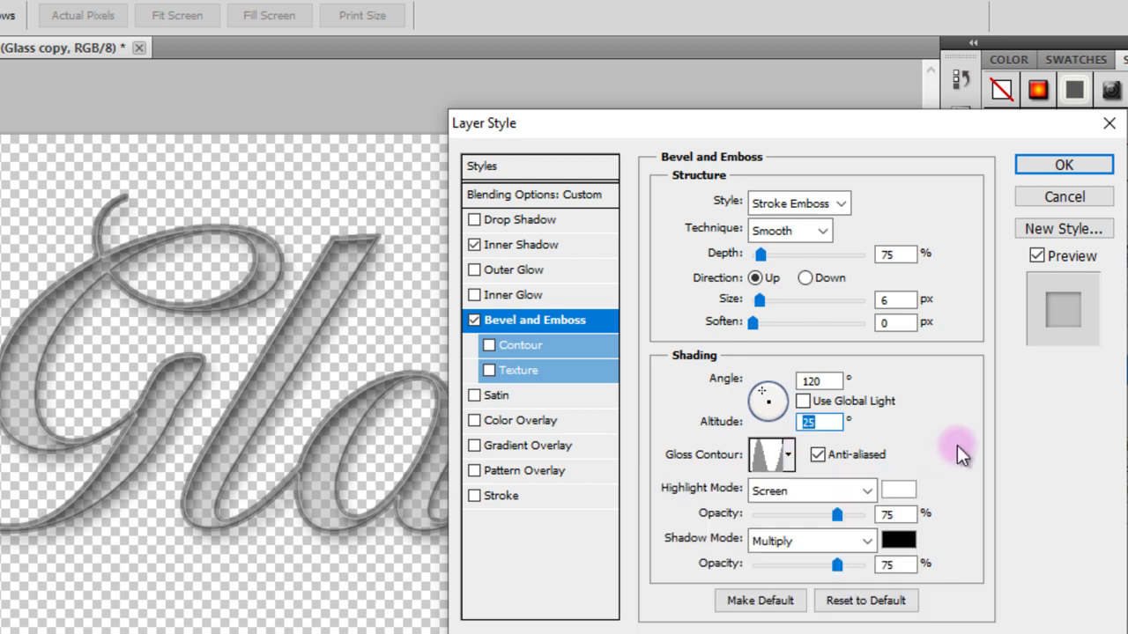
Set the emboss highlight to Color Dodge, shadow opacity to 60%, and enable Contour.
click(868, 487)
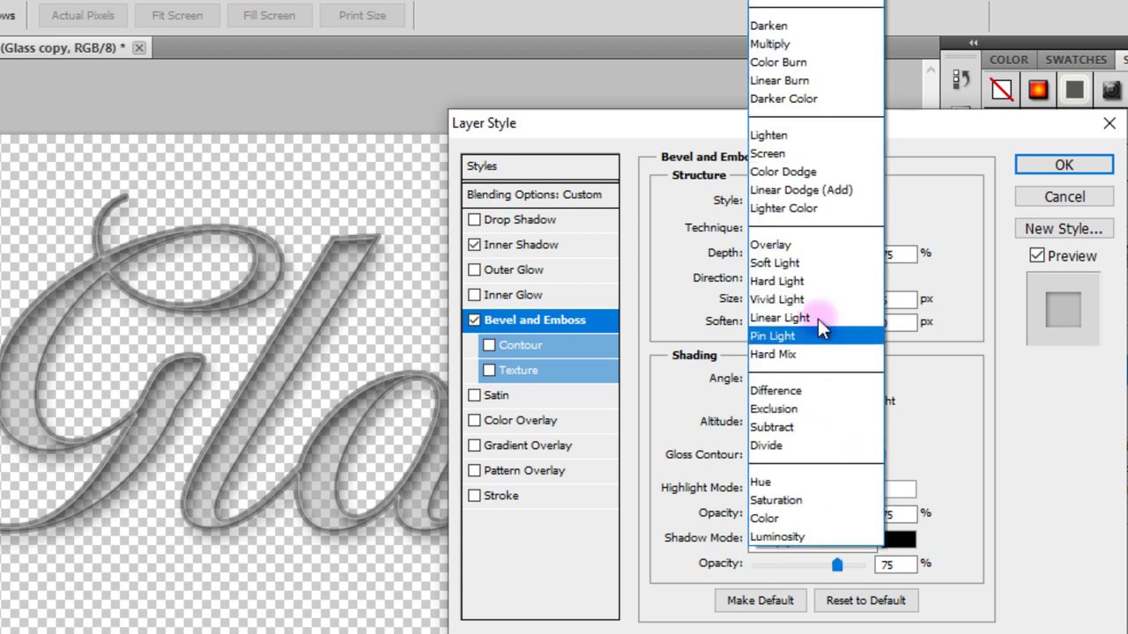
click(803, 172)
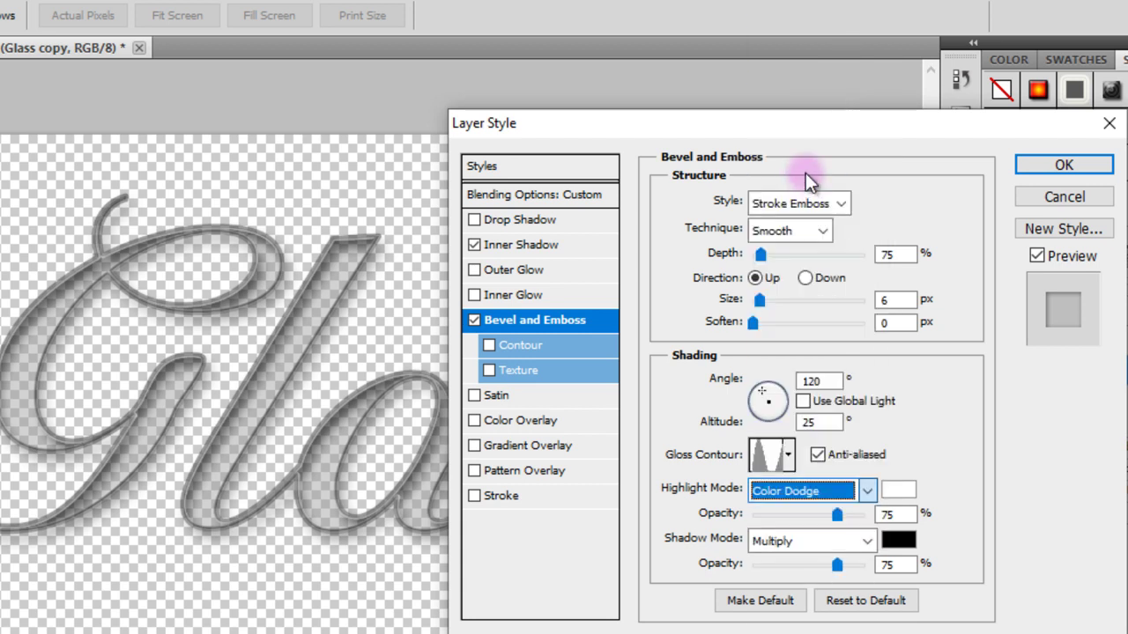
click(895, 564)
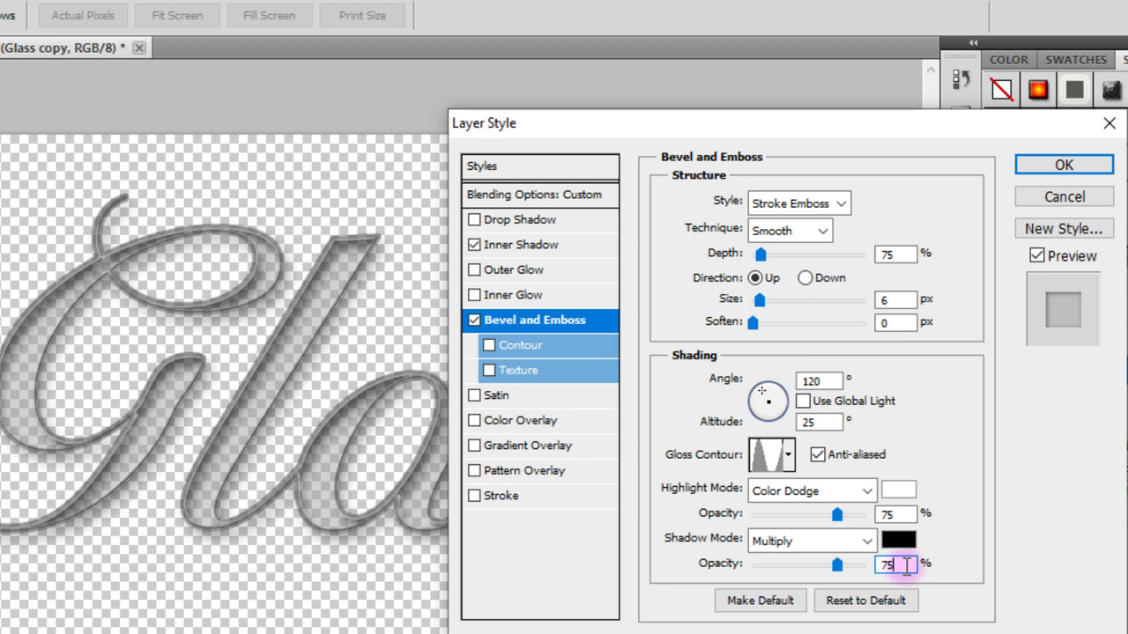
key(BackSpace)
key(BackSpace)
text(3)
double_click(886, 564)
text(60)
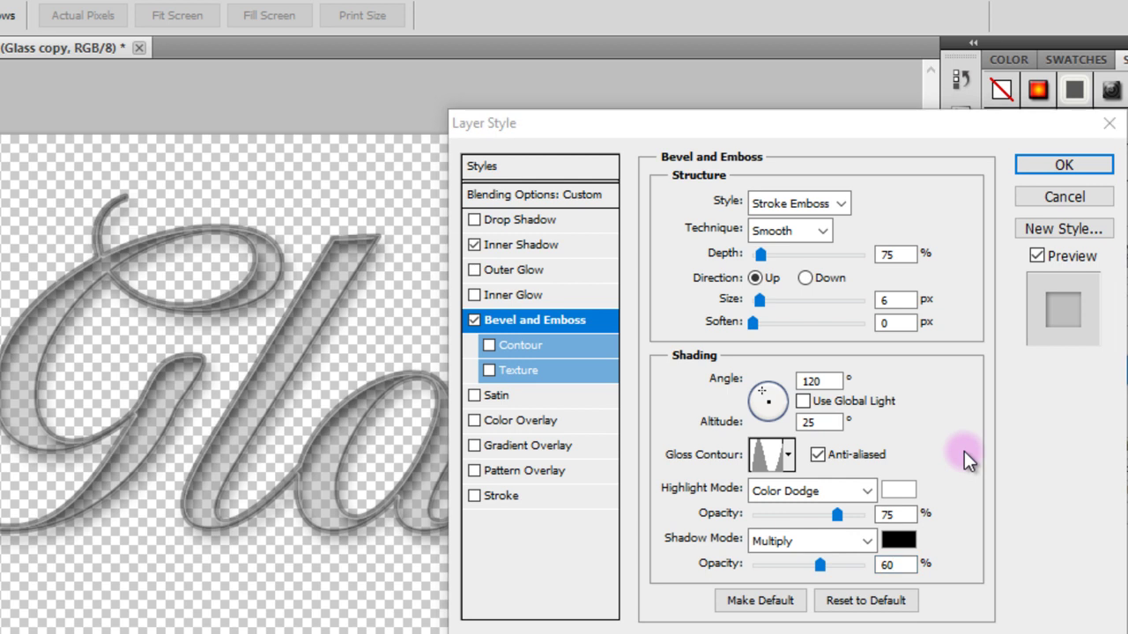
click(516, 347)
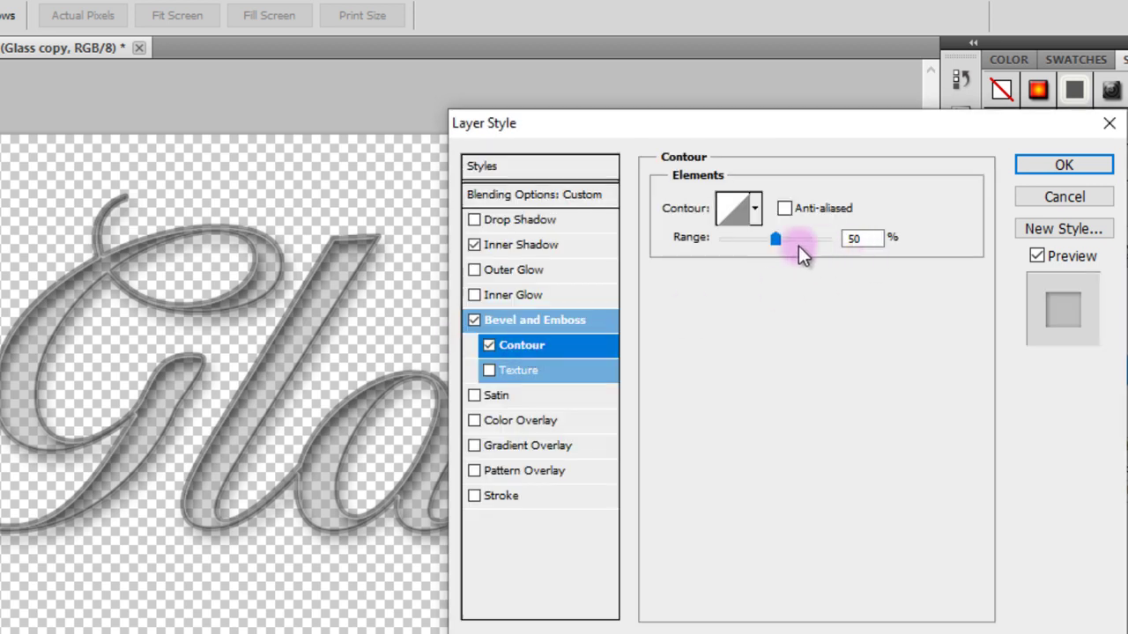
Make the Glass copy emboss contour an anti-aliased Gaussian preset at 100% range.
click(783, 209)
click(756, 210)
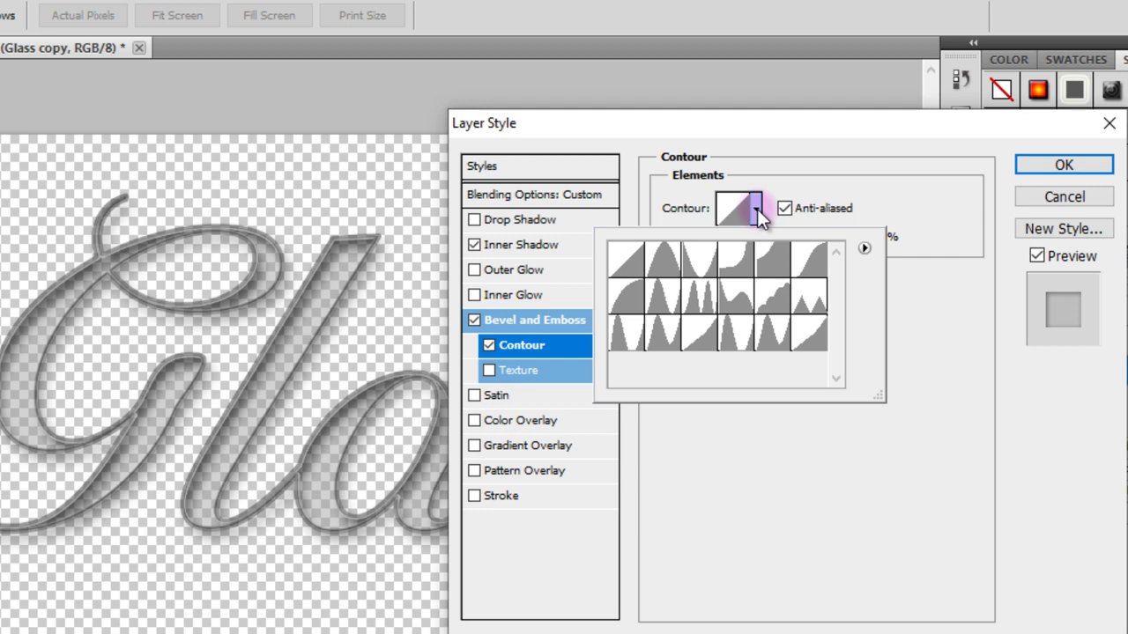
click(819, 257)
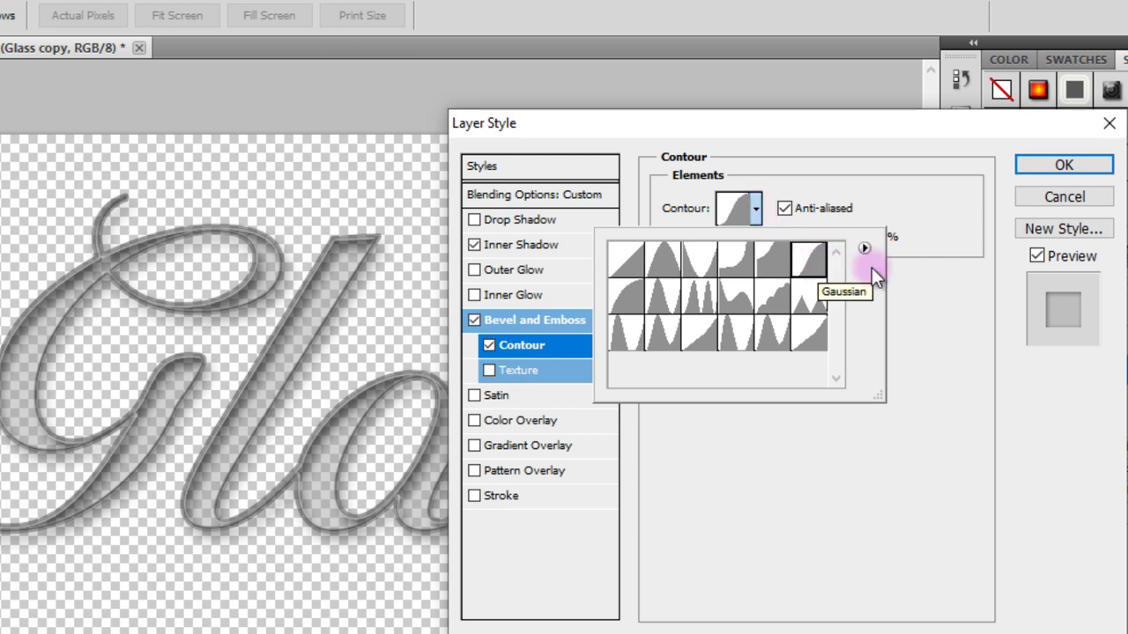
click(920, 277)
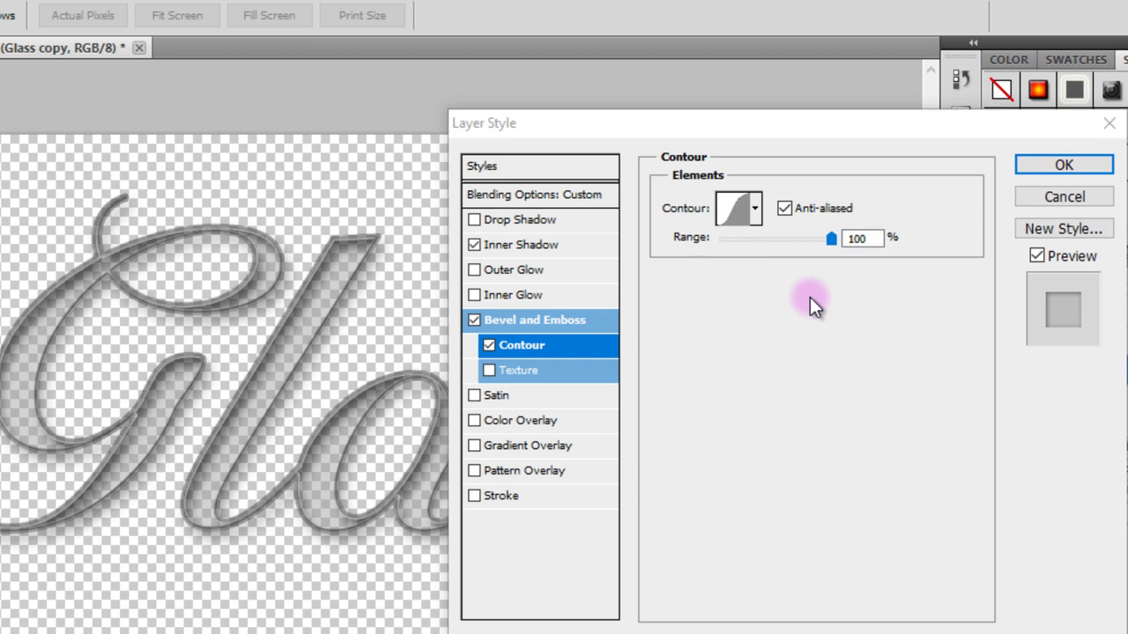
Add a stroke to Glass copy at 93% opacity with a gradient fill type.
click(474, 497)
click(473, 497)
click(494, 496)
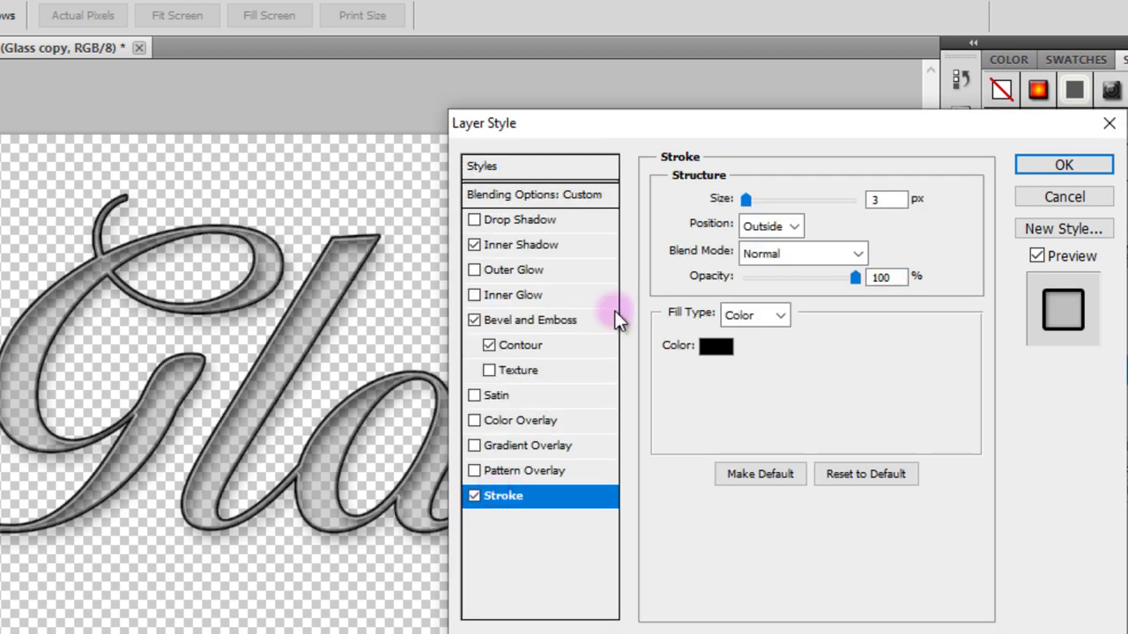
click(885, 277)
text(93)
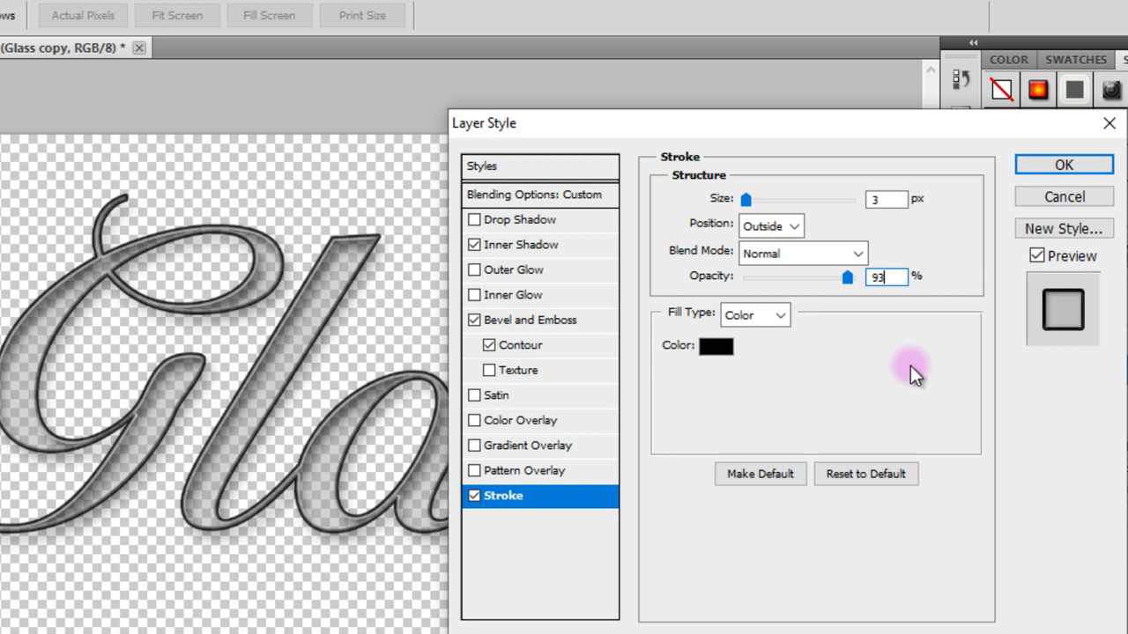
click(780, 317)
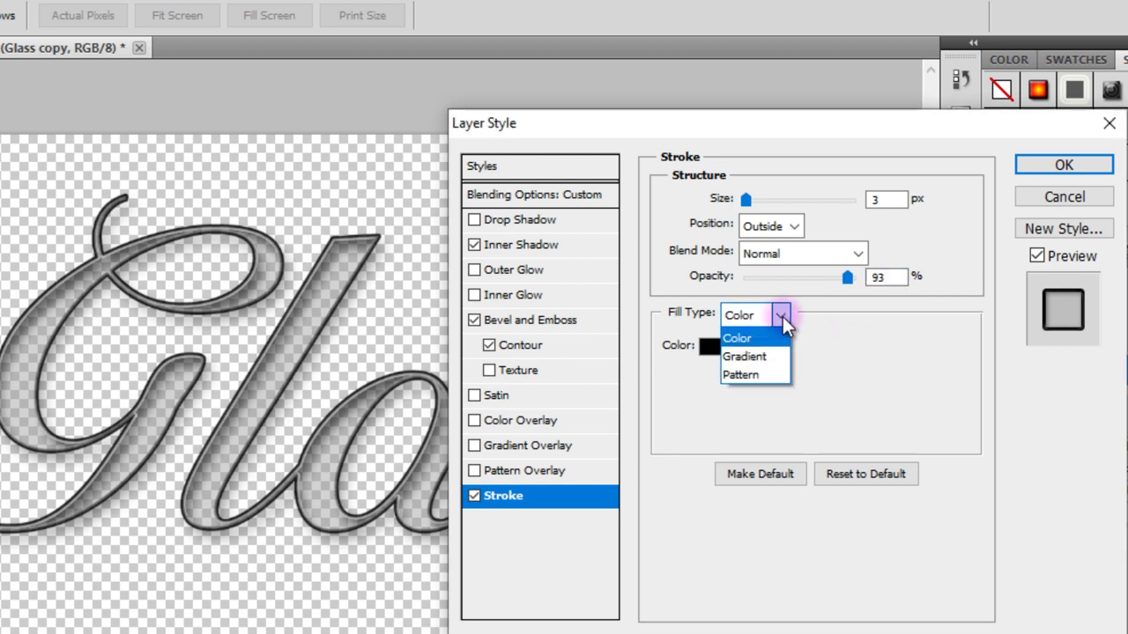
click(763, 357)
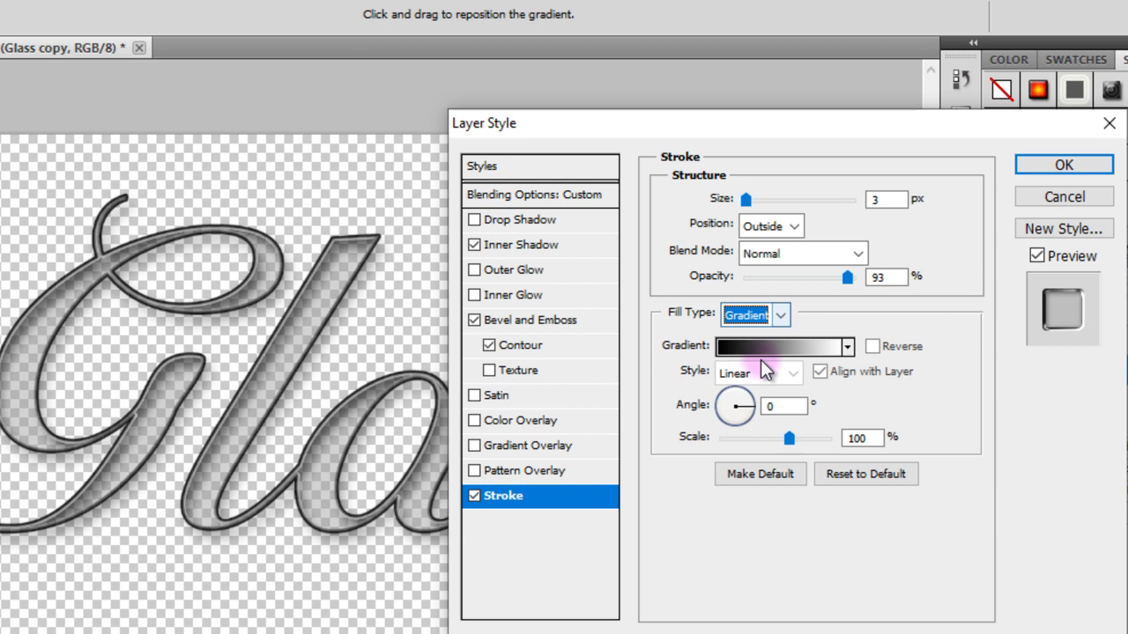
Use the reversed glass gradient 2 for the stroke, apply the style, then show and select Glass copy 2.
click(870, 346)
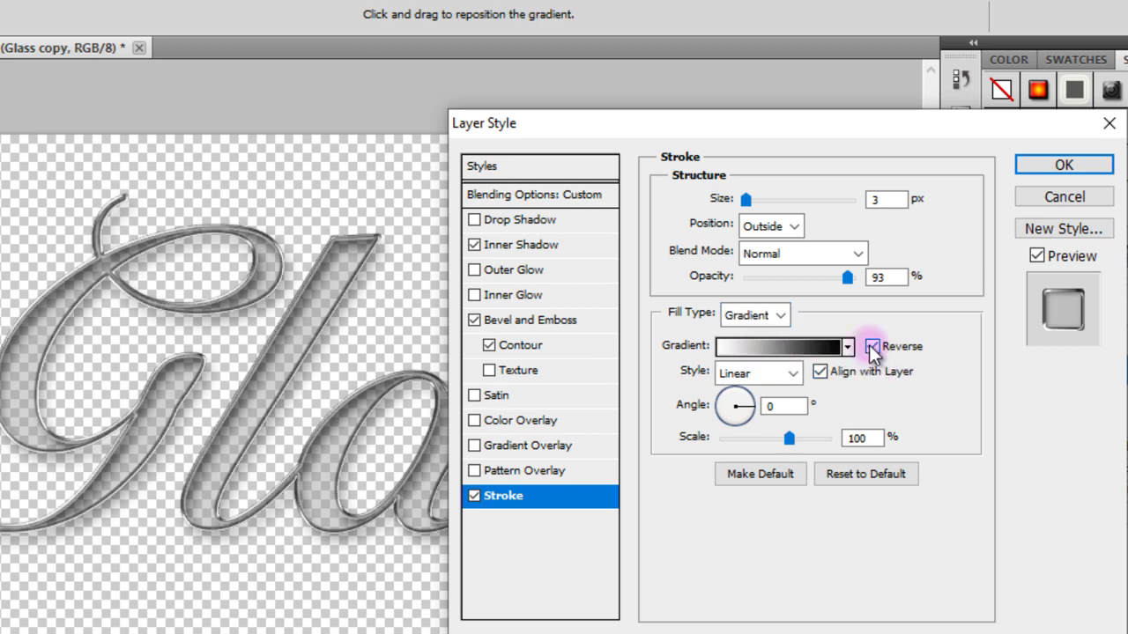
click(872, 346)
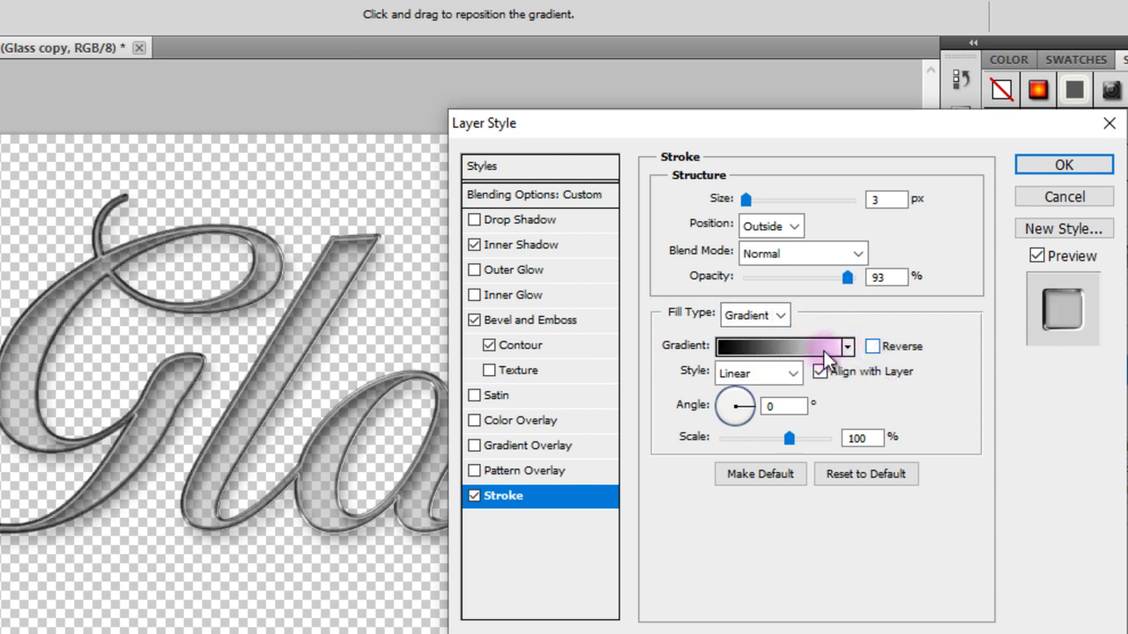
click(809, 351)
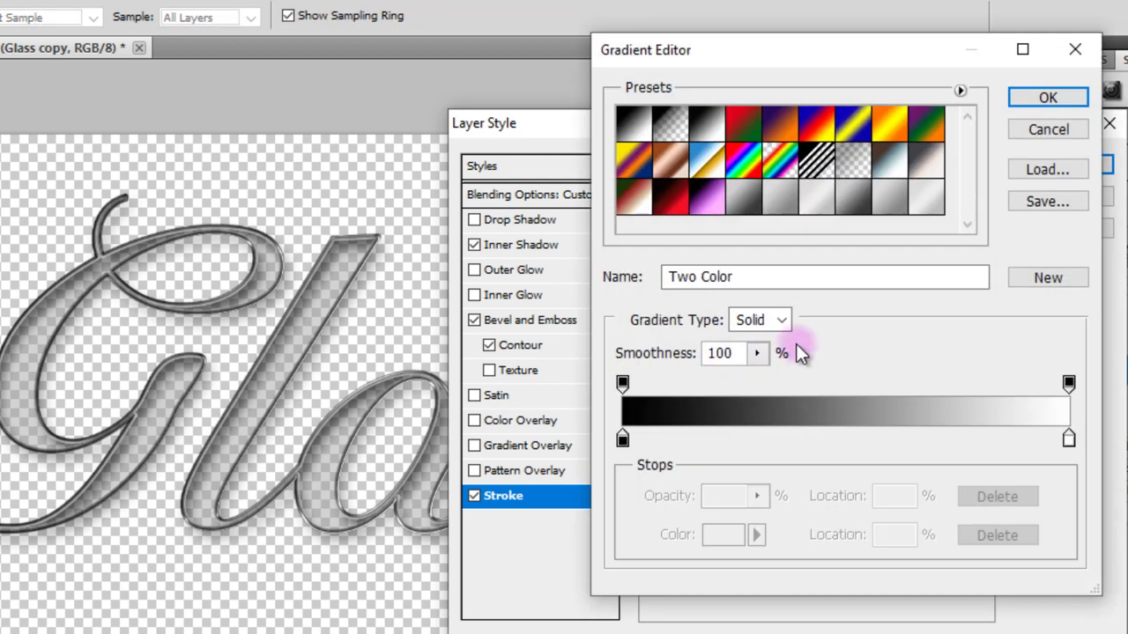
click(893, 204)
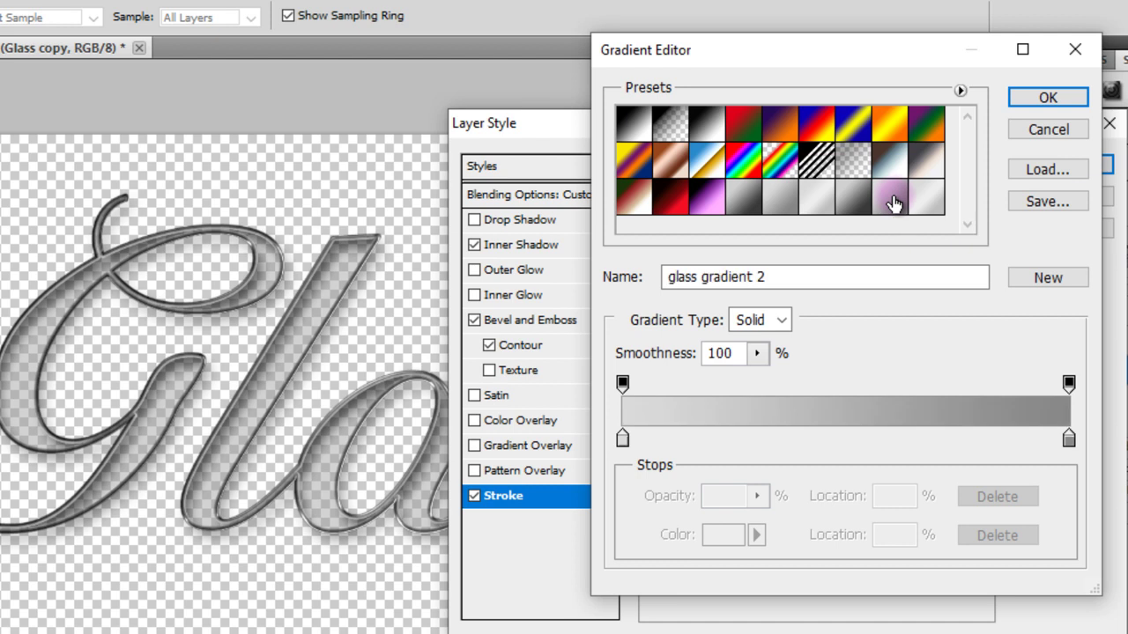
click(1026, 95)
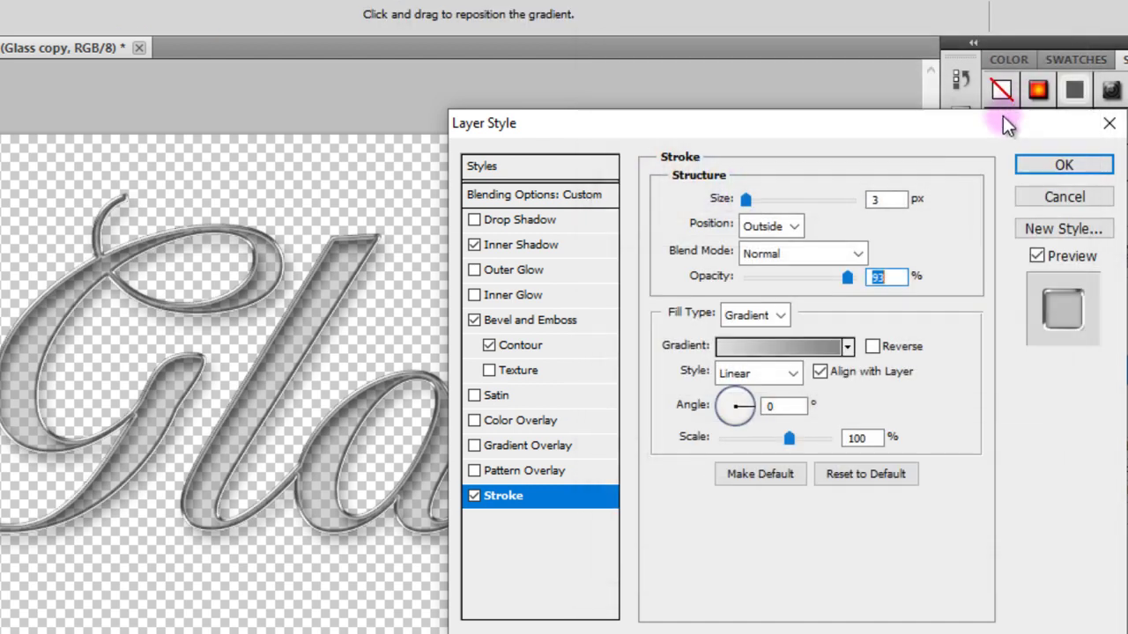
click(872, 348)
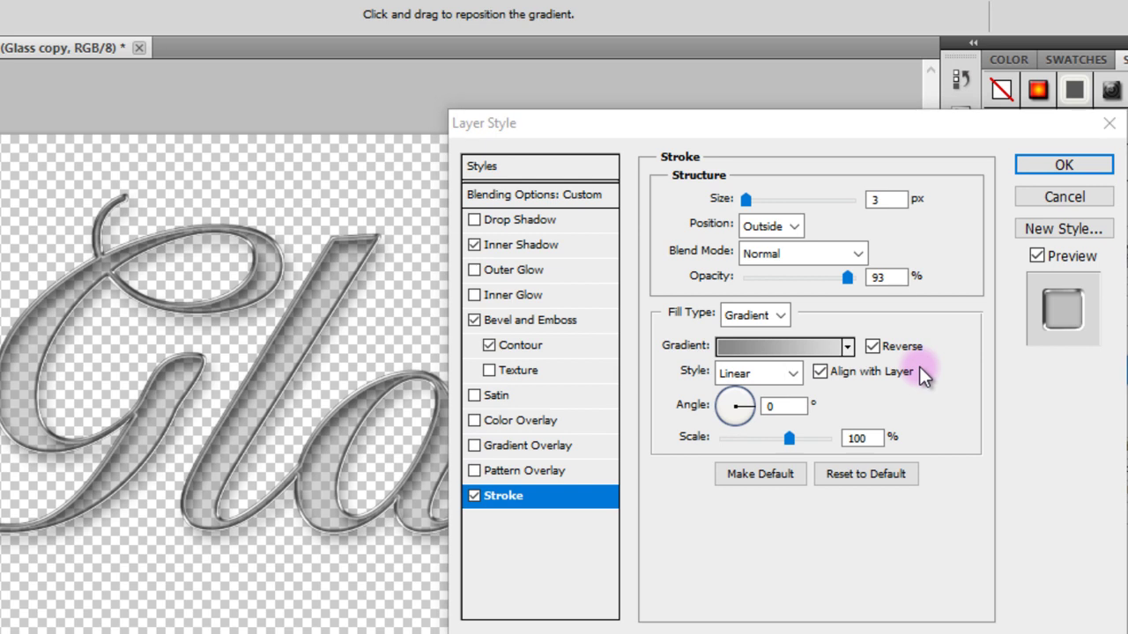
click(1064, 168)
click(1064, 167)
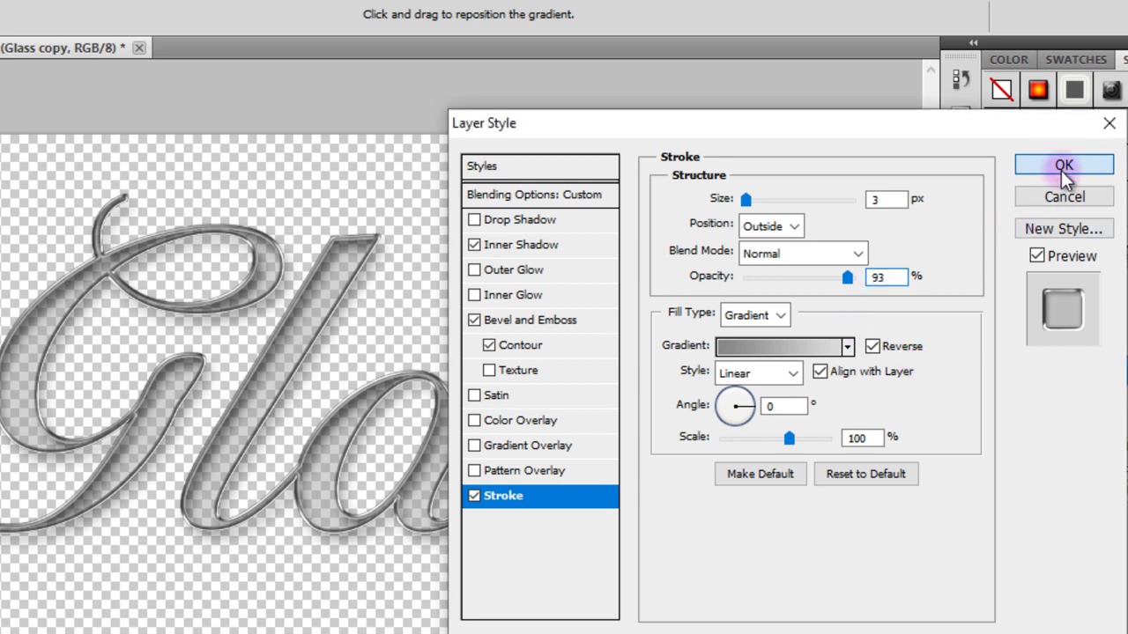
click(1093, 341)
click(995, 341)
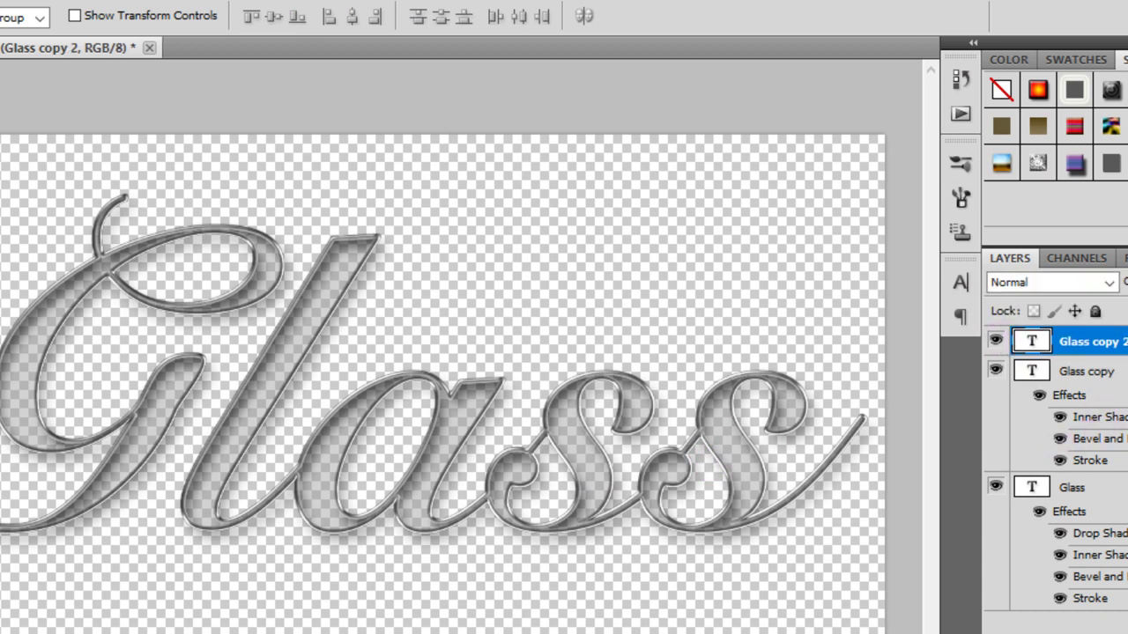
Add a 50% opacity drop shadow to Glass copy 2 via its Blending Options.
right_click(1079, 342)
click(1033, 163)
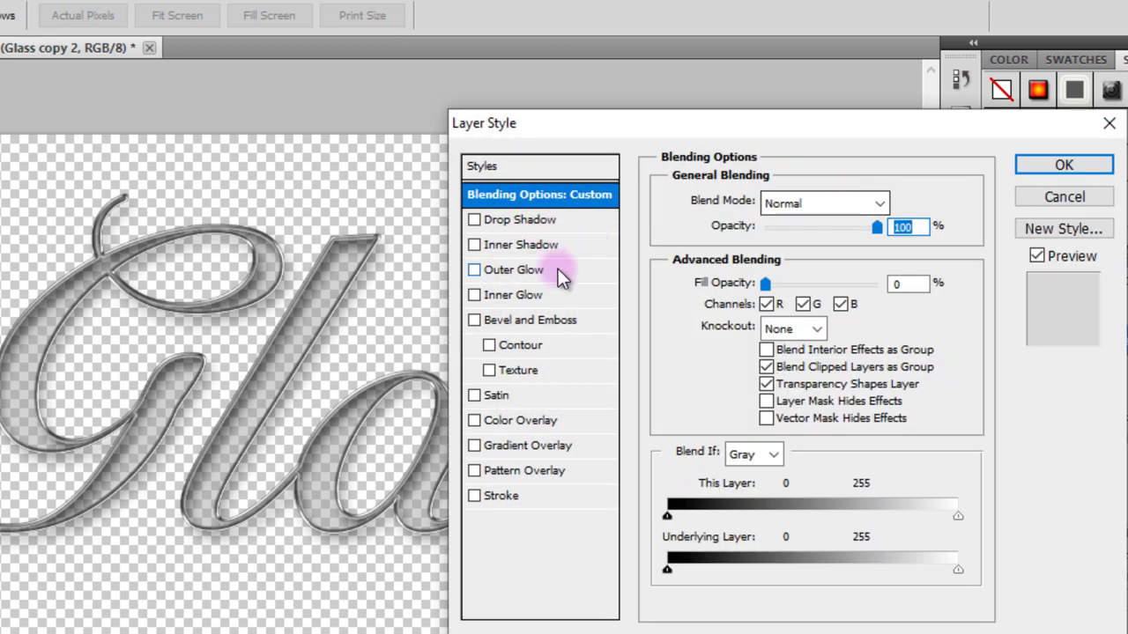
click(518, 221)
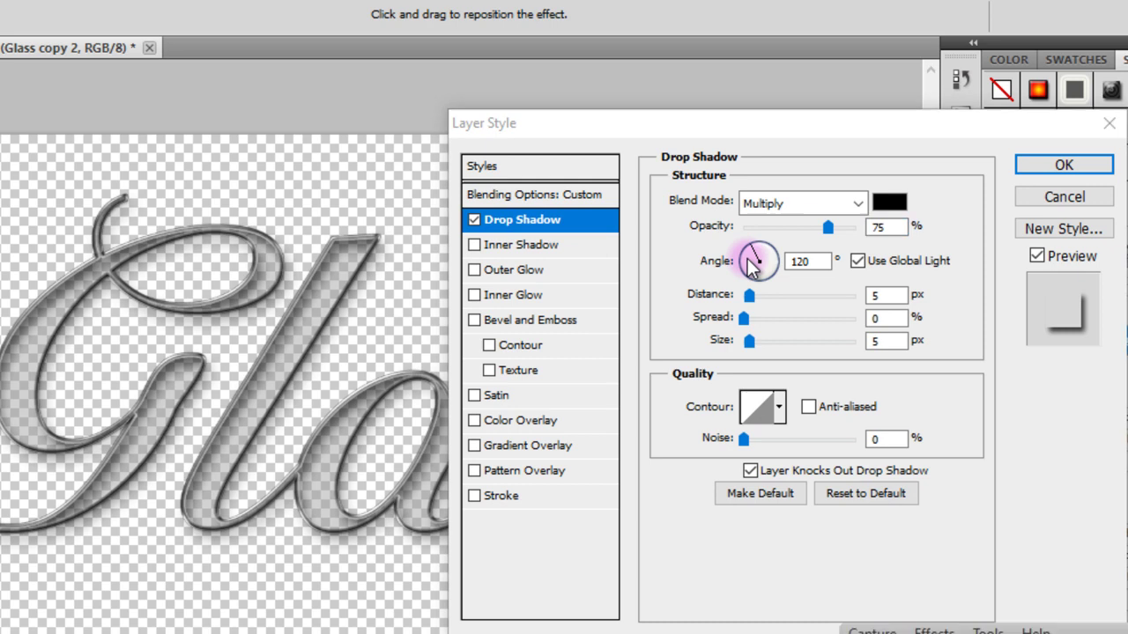
click(886, 295)
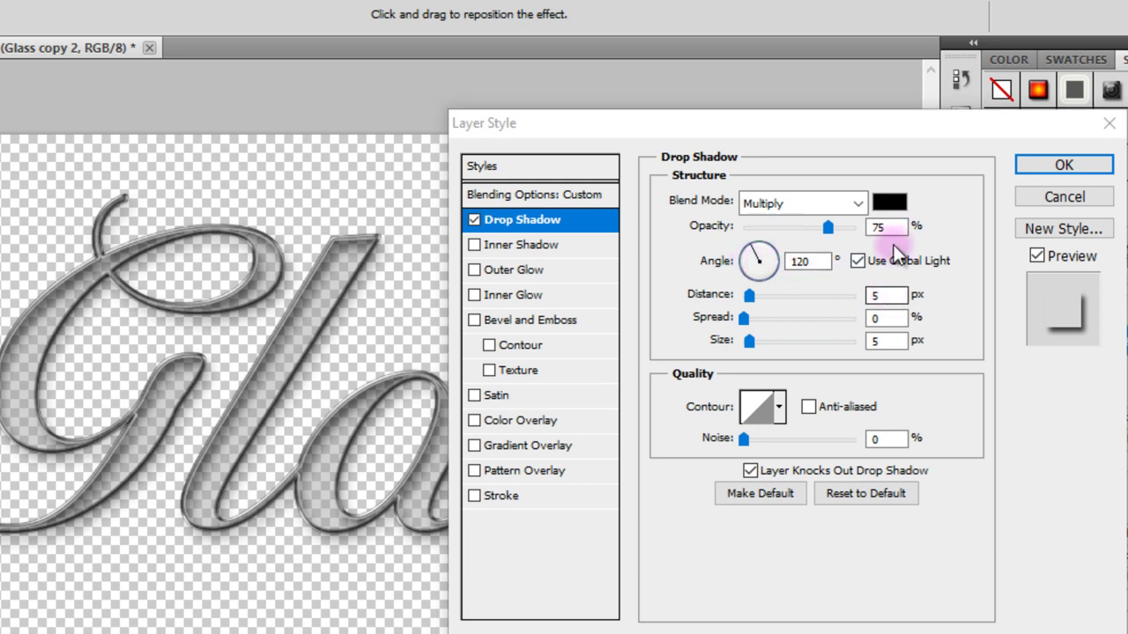
drag(828, 228, 810, 228)
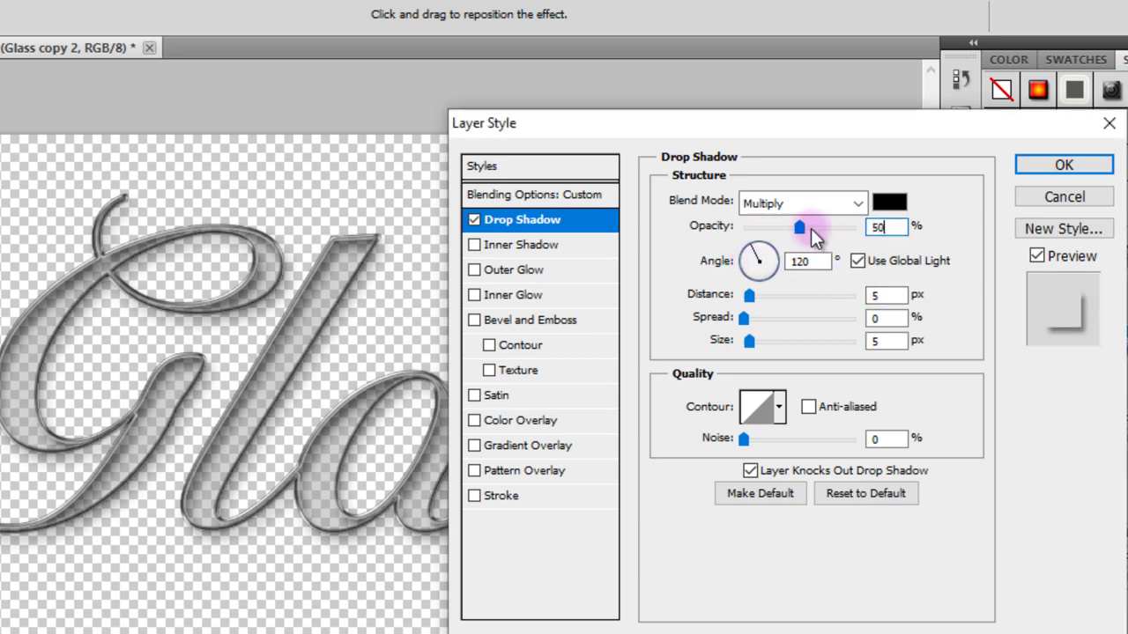
Set the drop shadow to 6 px distance, 0 spread, and 11 px size.
double_click(881, 295)
double_click(882, 319)
key(shift+Tab)
text(0)
double_click(881, 318)
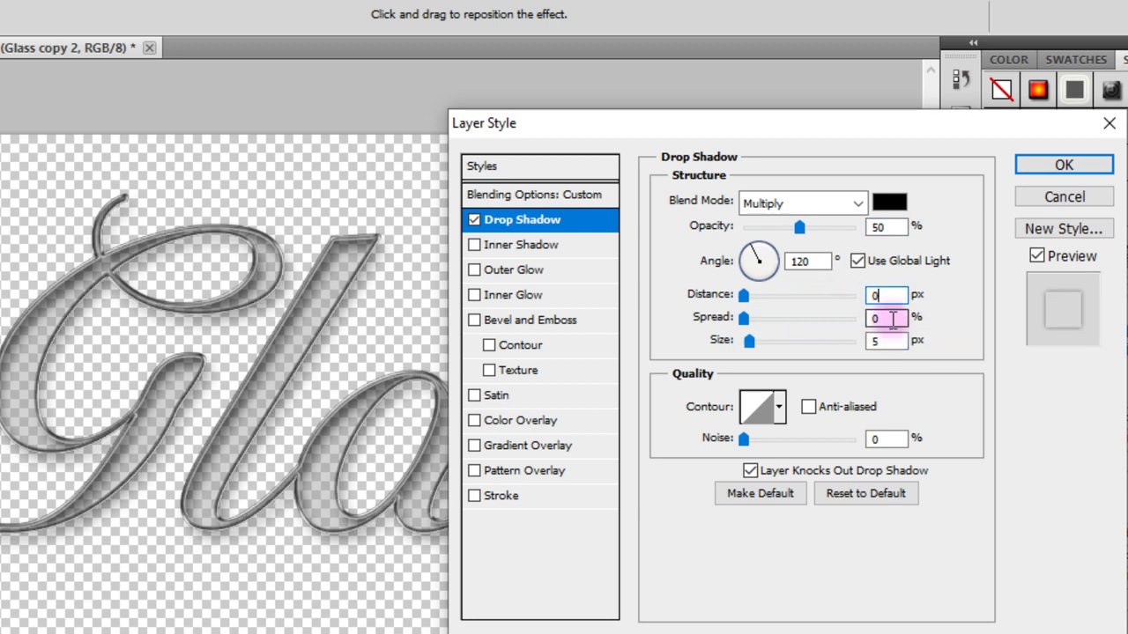
text(6)
double_click(897, 344)
text(11)
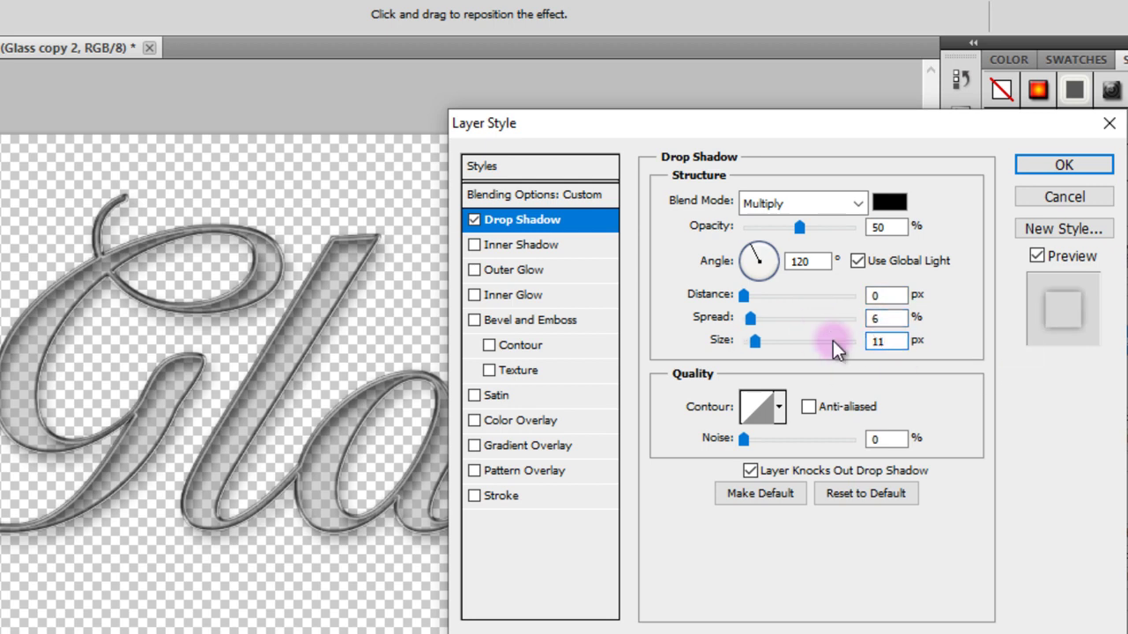
double_click(873, 322)
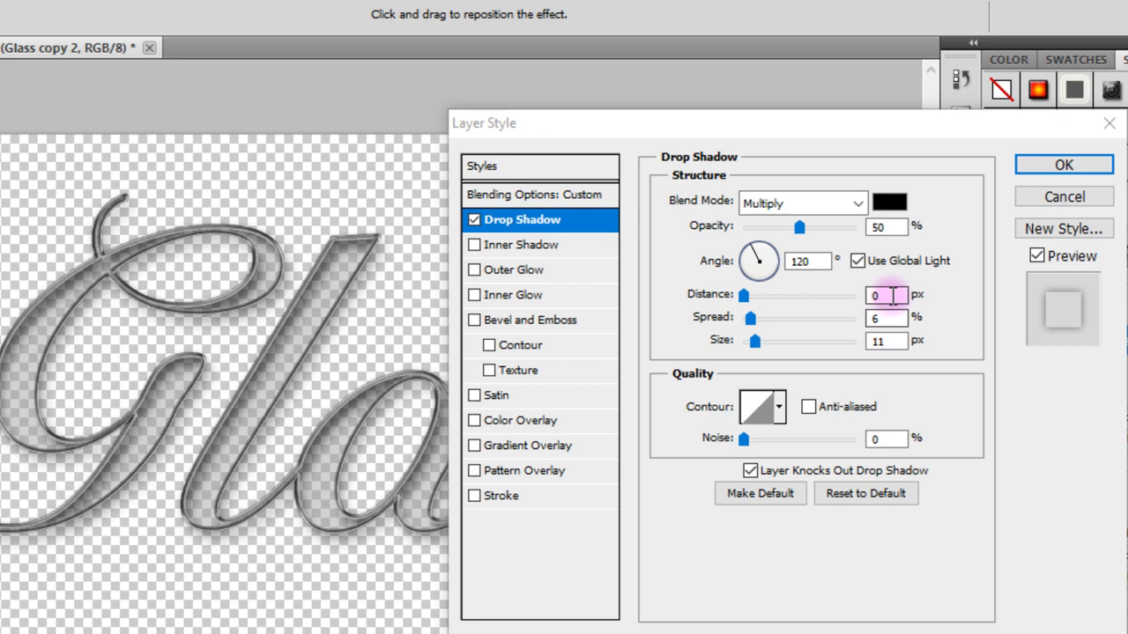
key(Tab)
double_click(903, 297)
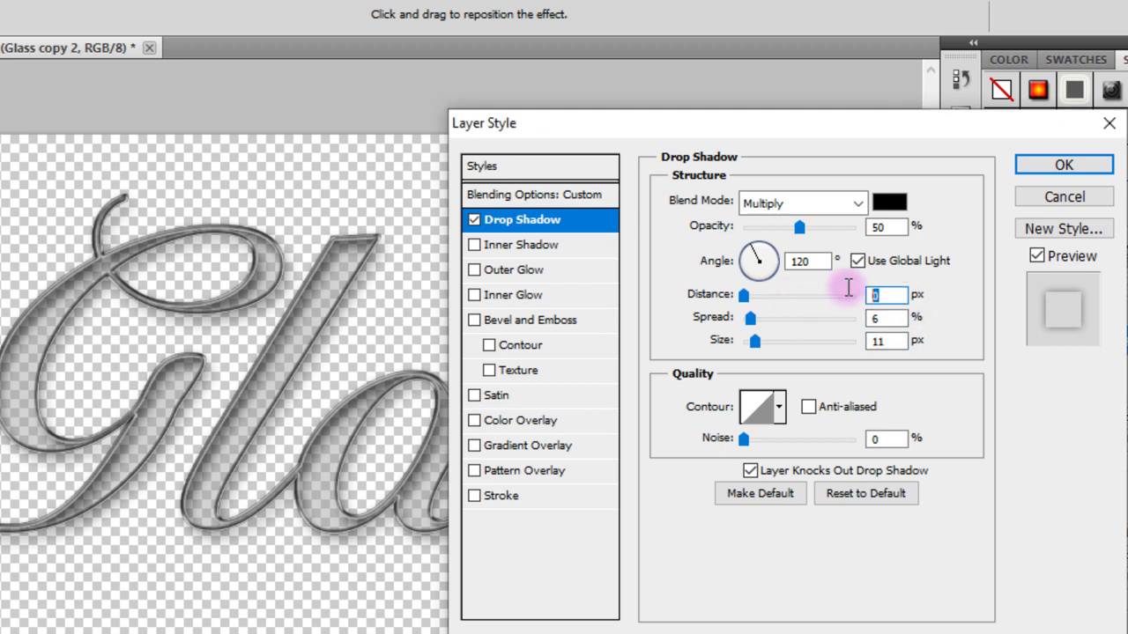
text(6)
key(Tab)
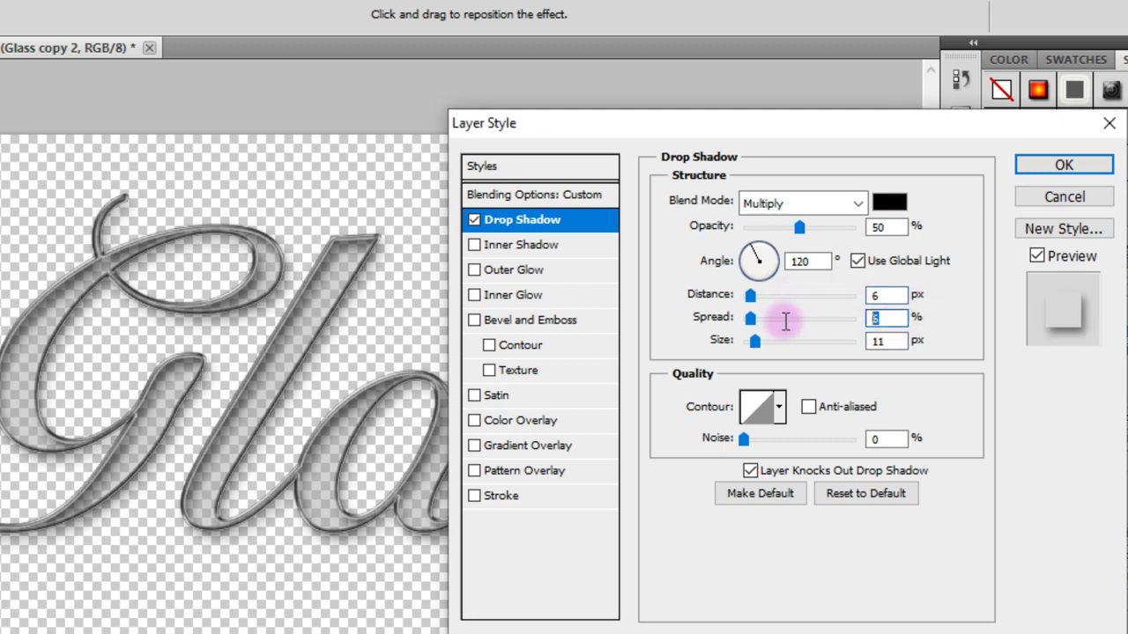
text(0)
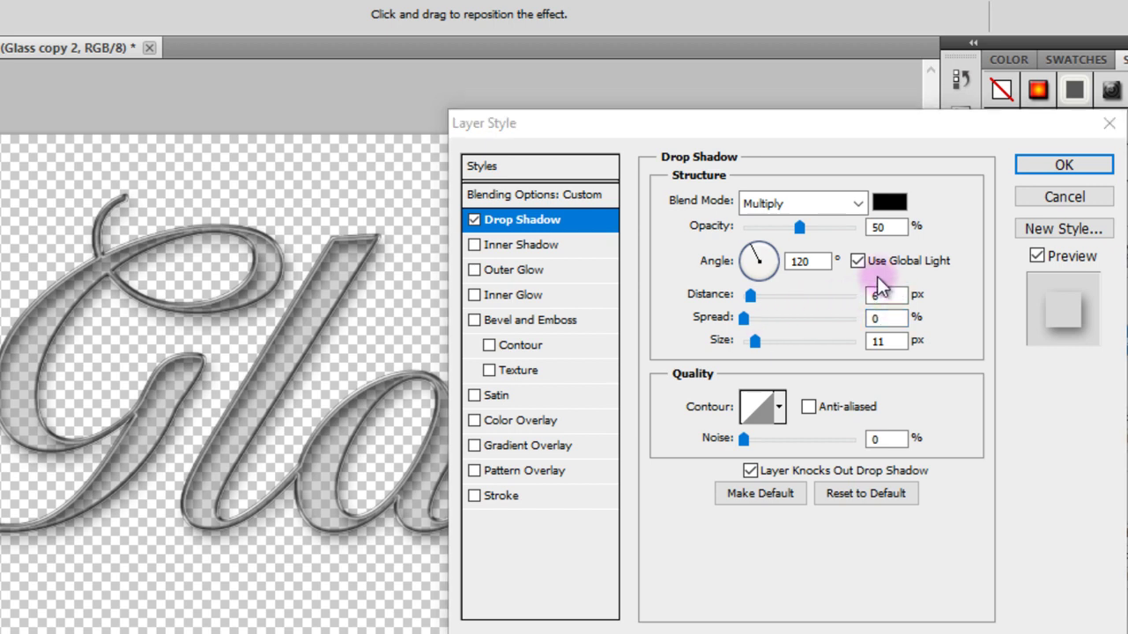
Shape the drop shadow with the Gaussian contour and enable Bevel and Emboss.
click(778, 411)
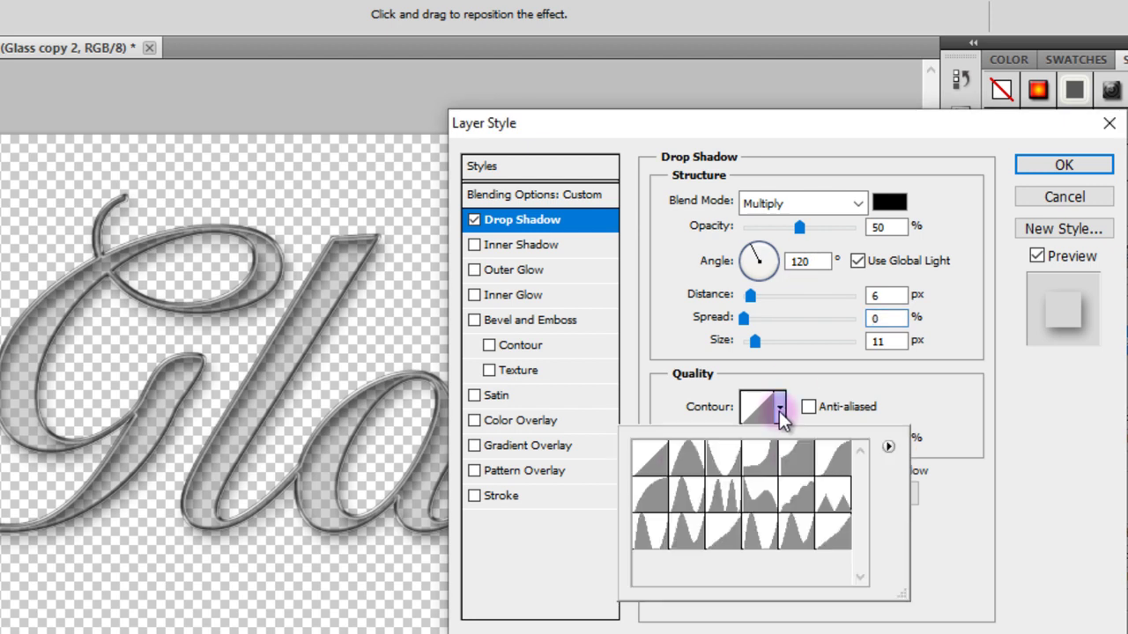
click(831, 460)
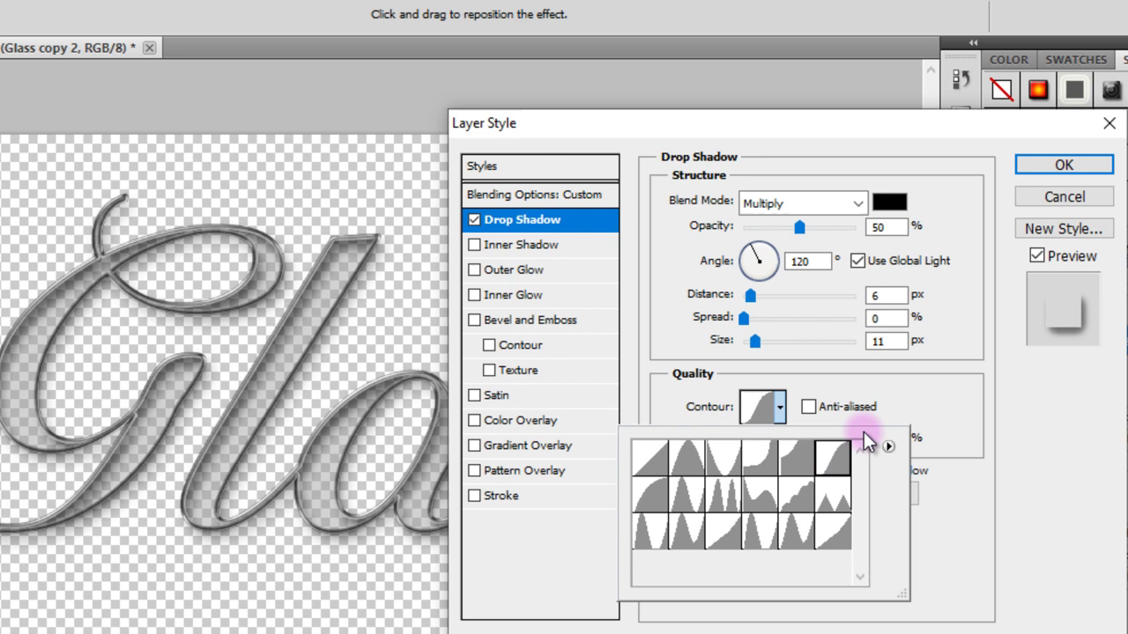
click(910, 386)
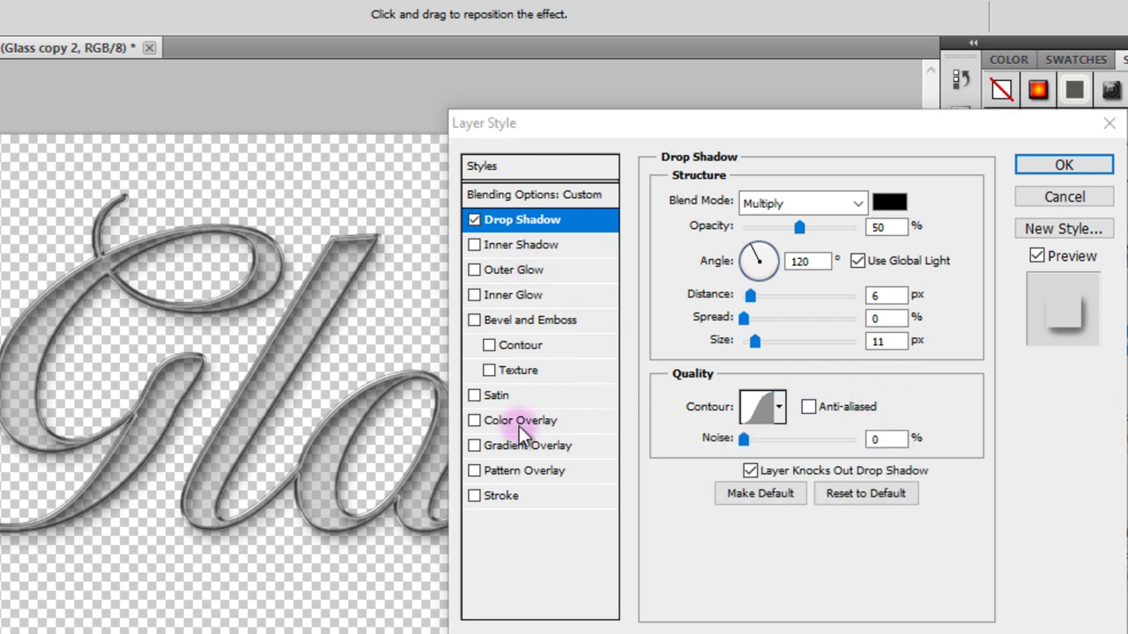
click(476, 319)
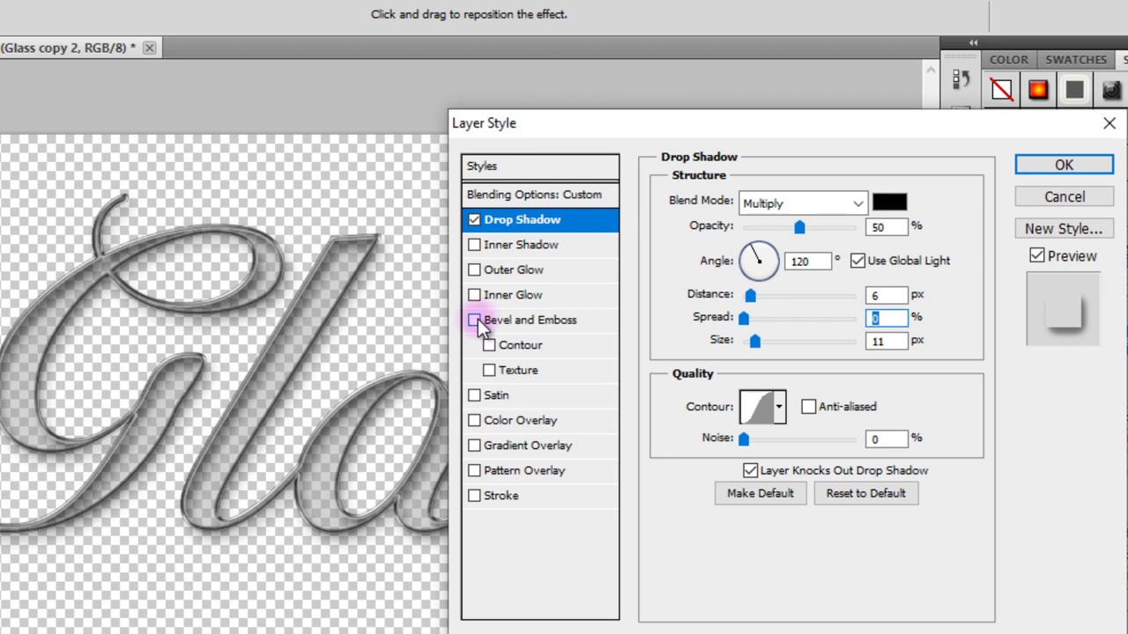
Set the bevel to 71% depth, 20 px size, and 65° altitude without global light.
click(521, 322)
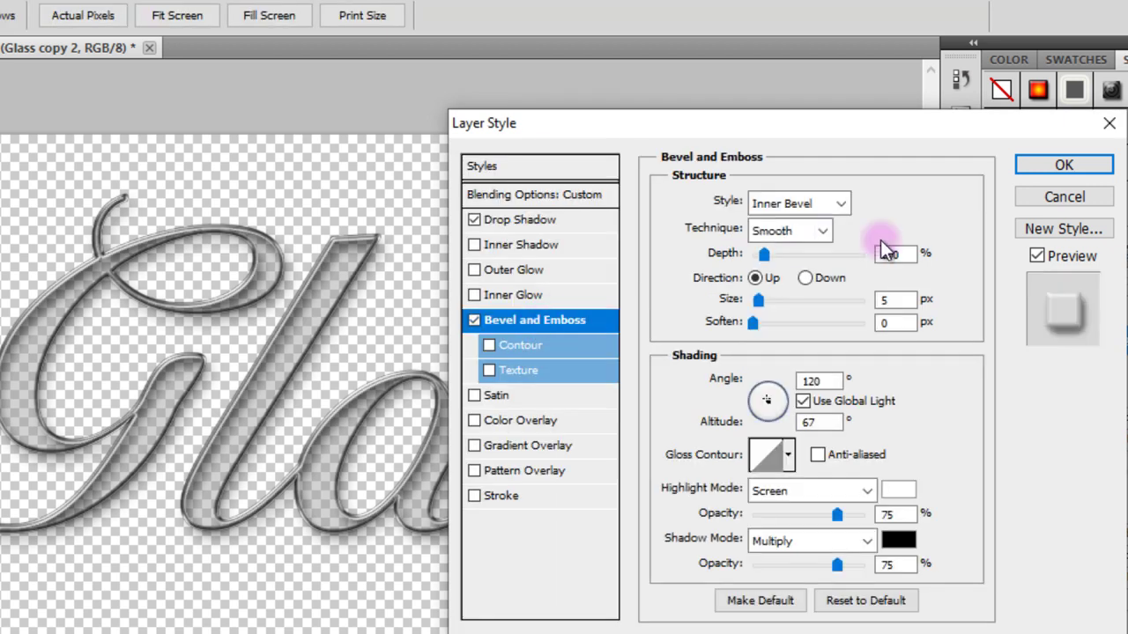
click(886, 211)
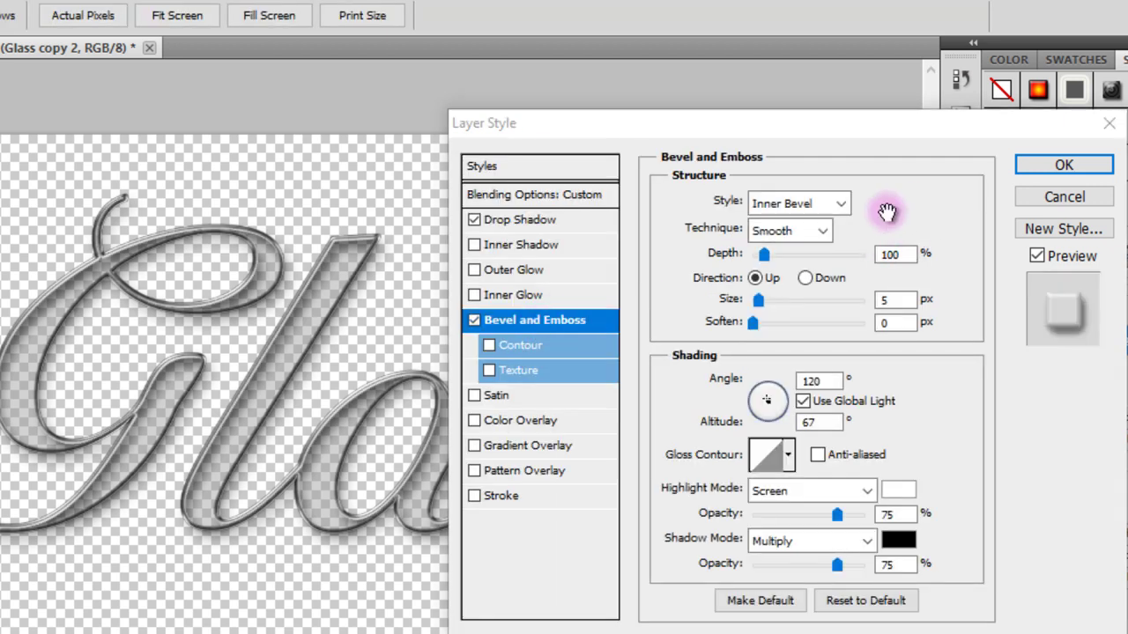
click(895, 254)
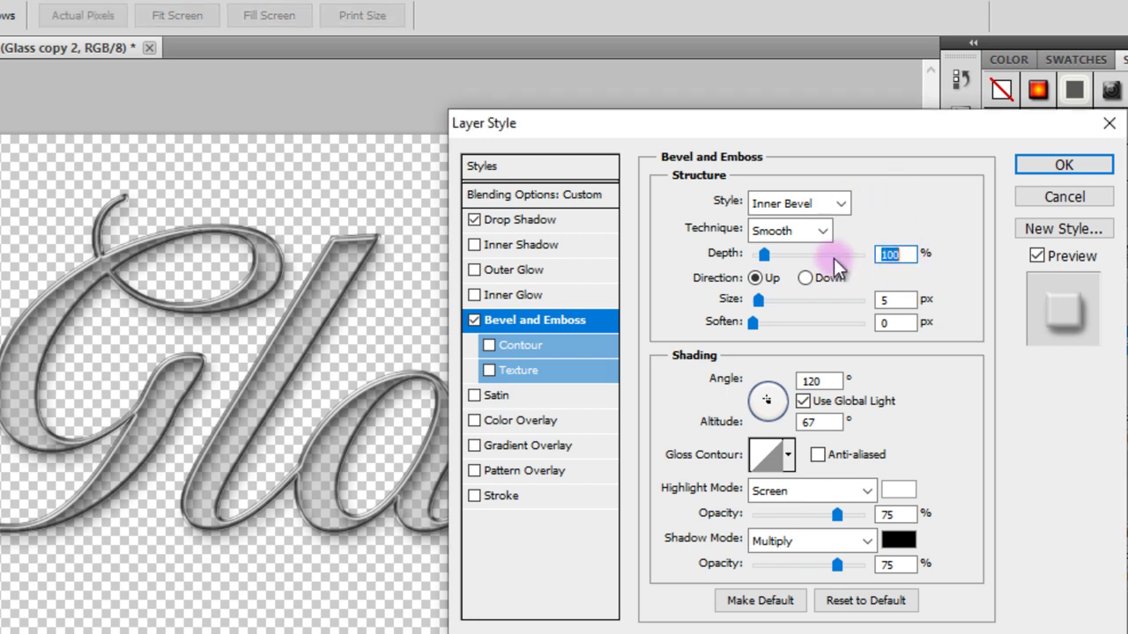
text(71)
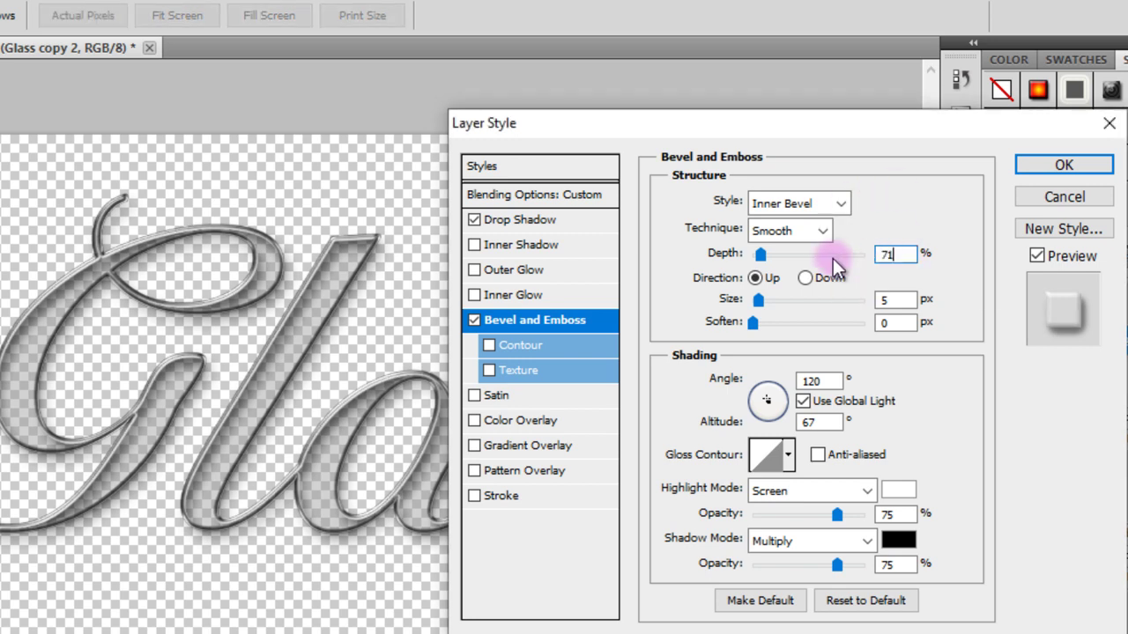
click(896, 300)
text(20)
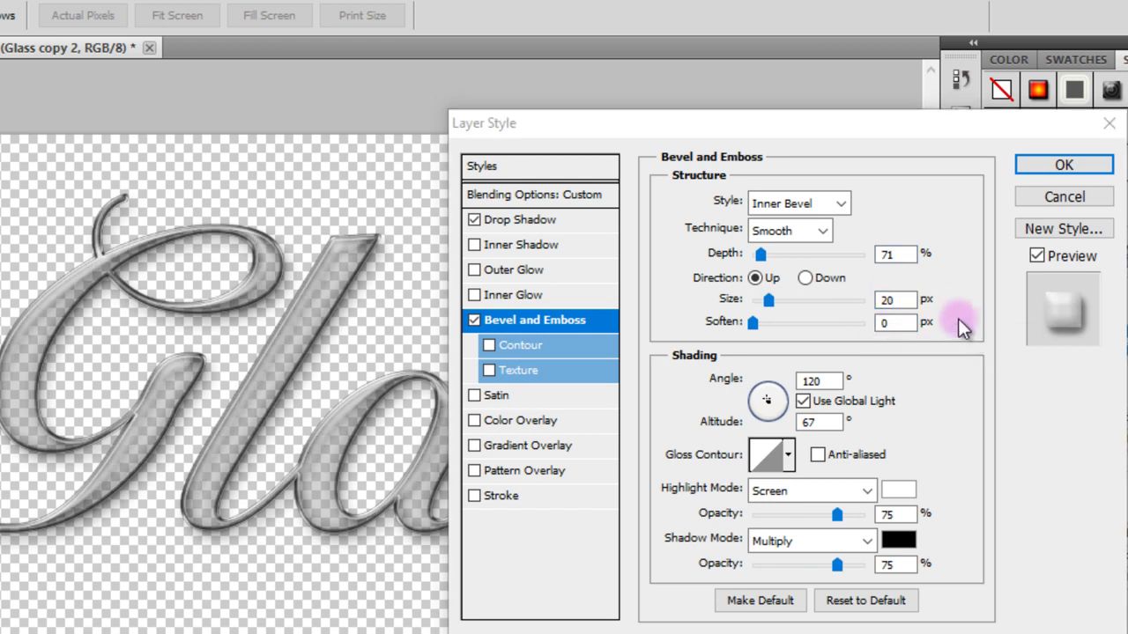
click(803, 401)
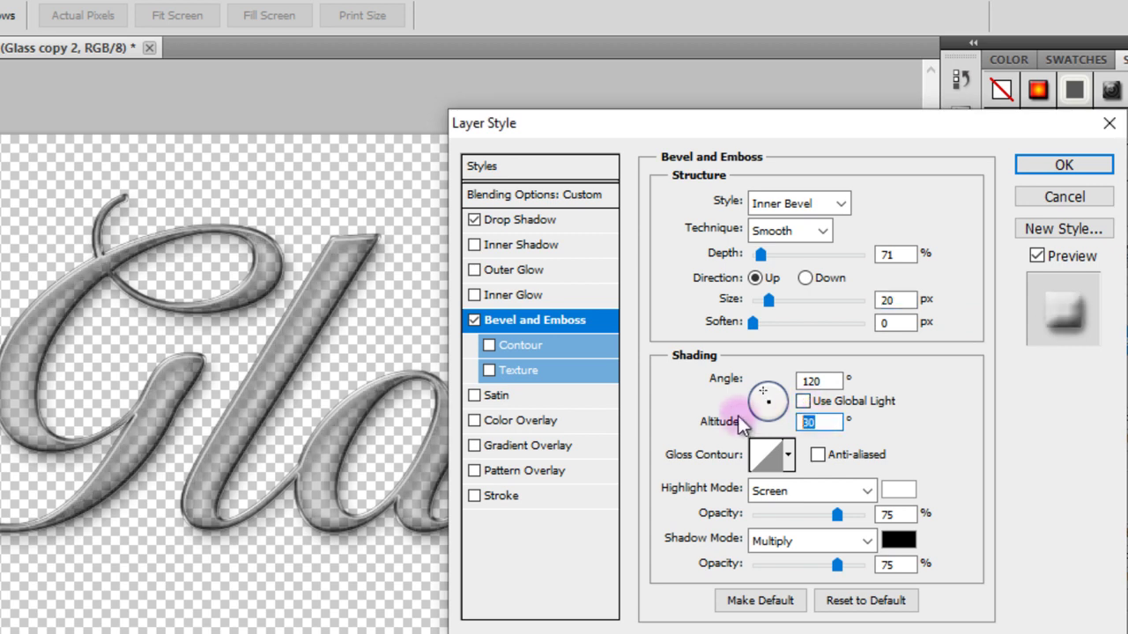
text(65)
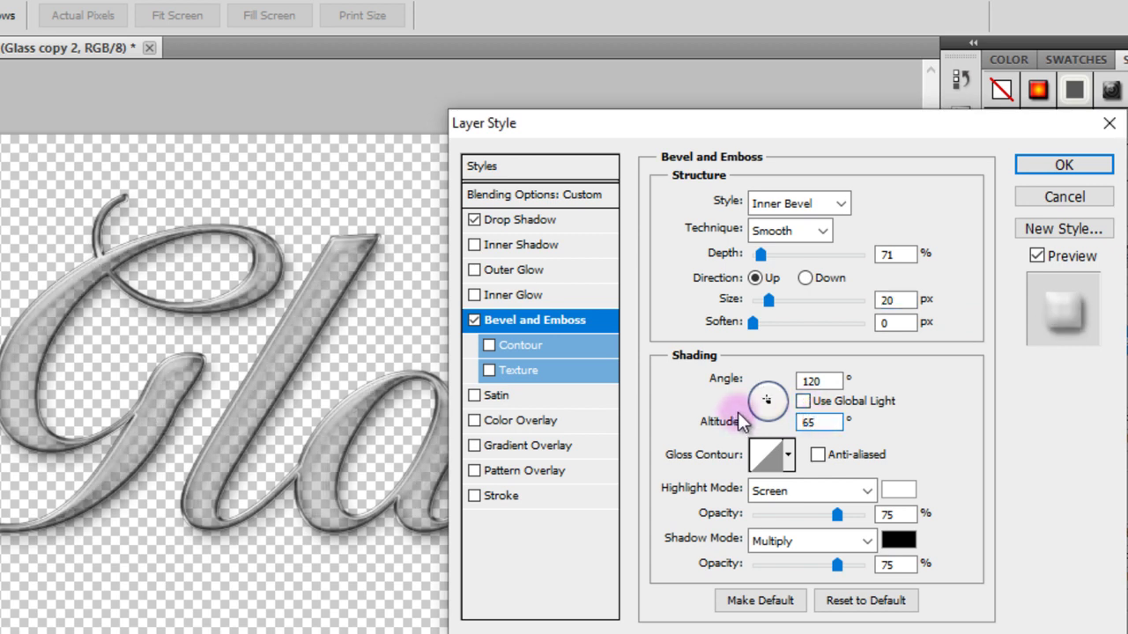
Use an anti-aliased glass contour 2 gloss, 100% highlight opacity, and 20% shadow opacity.
click(818, 455)
click(789, 454)
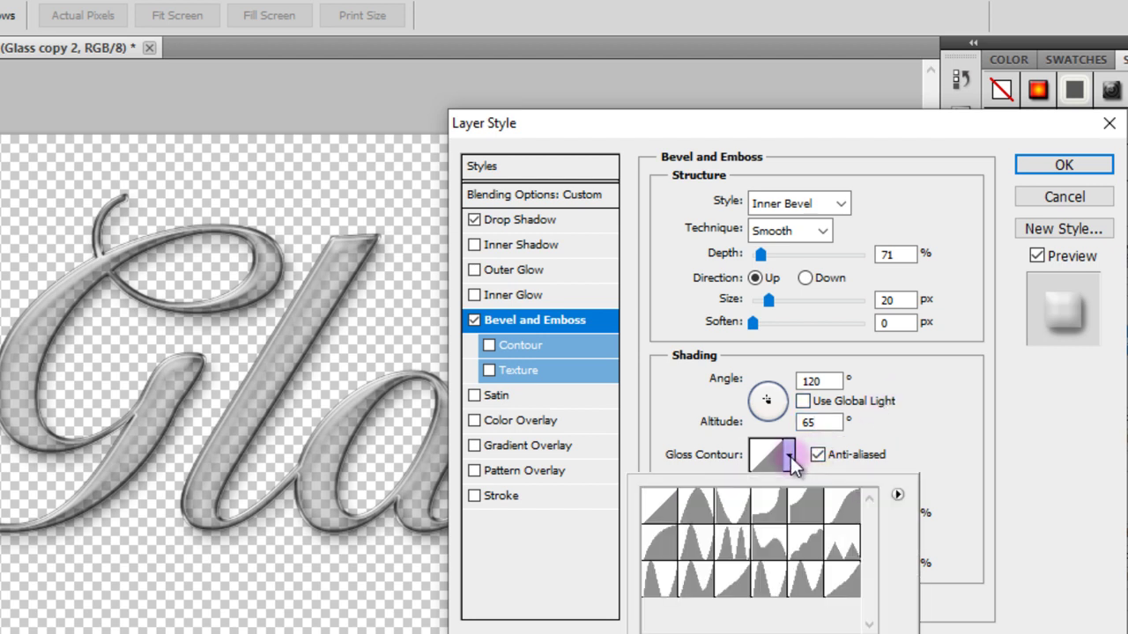
click(813, 585)
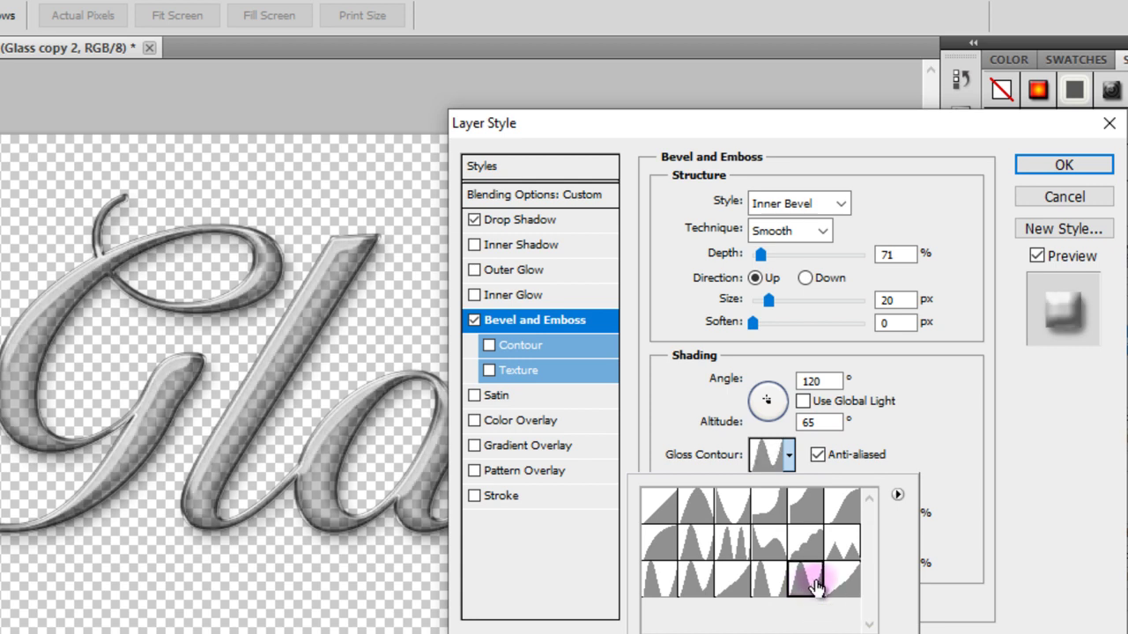
click(951, 444)
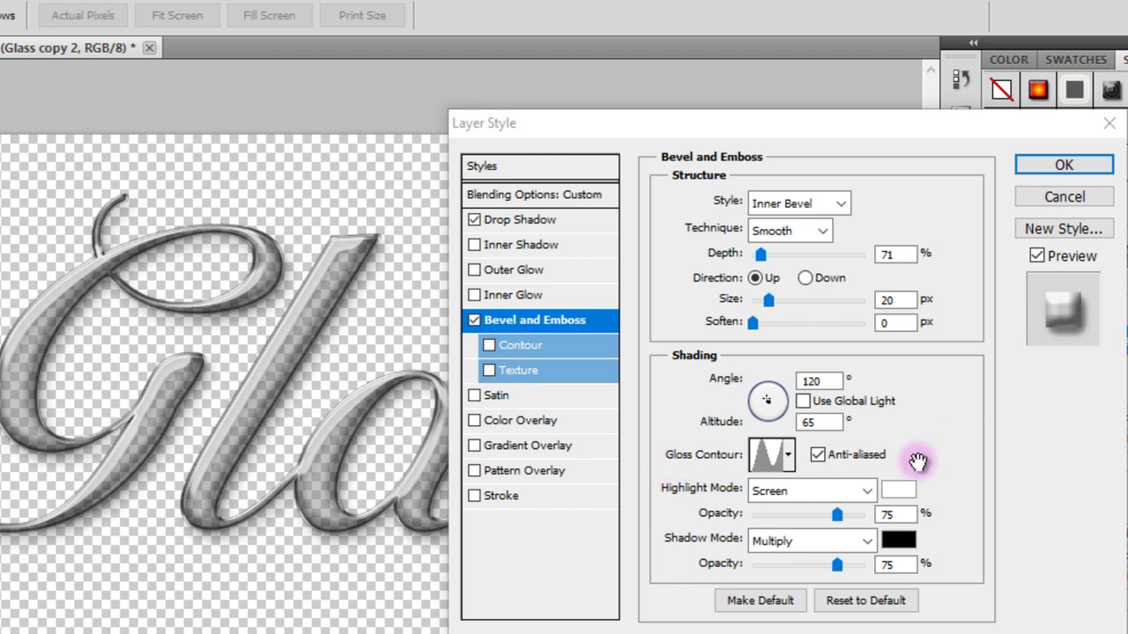
click(844, 517)
drag(840, 516, 866, 517)
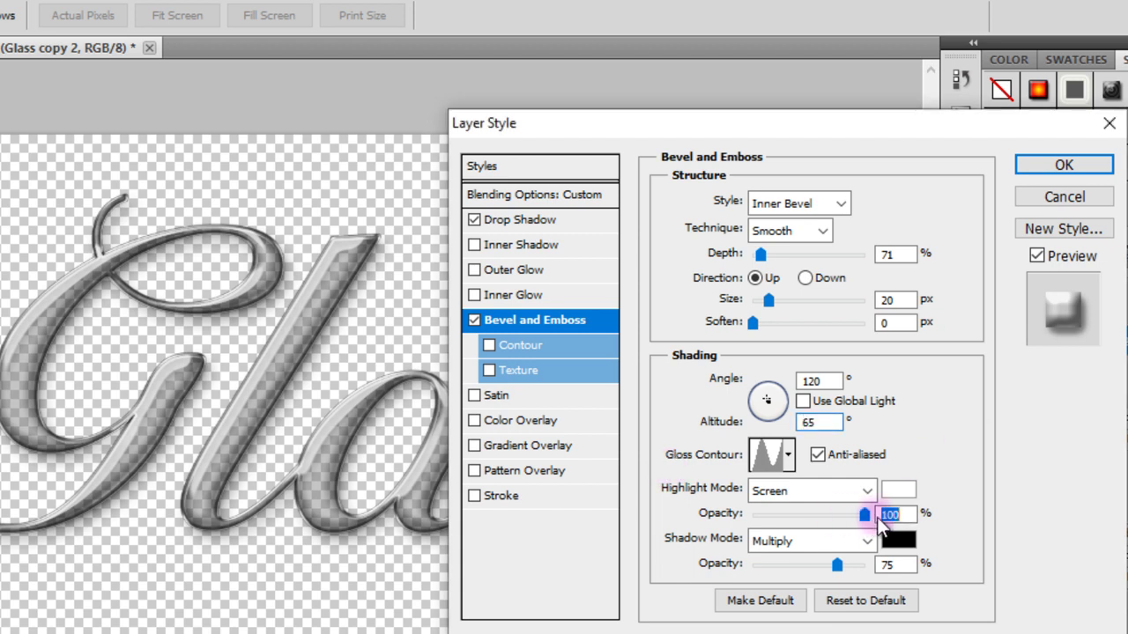
click(892, 564)
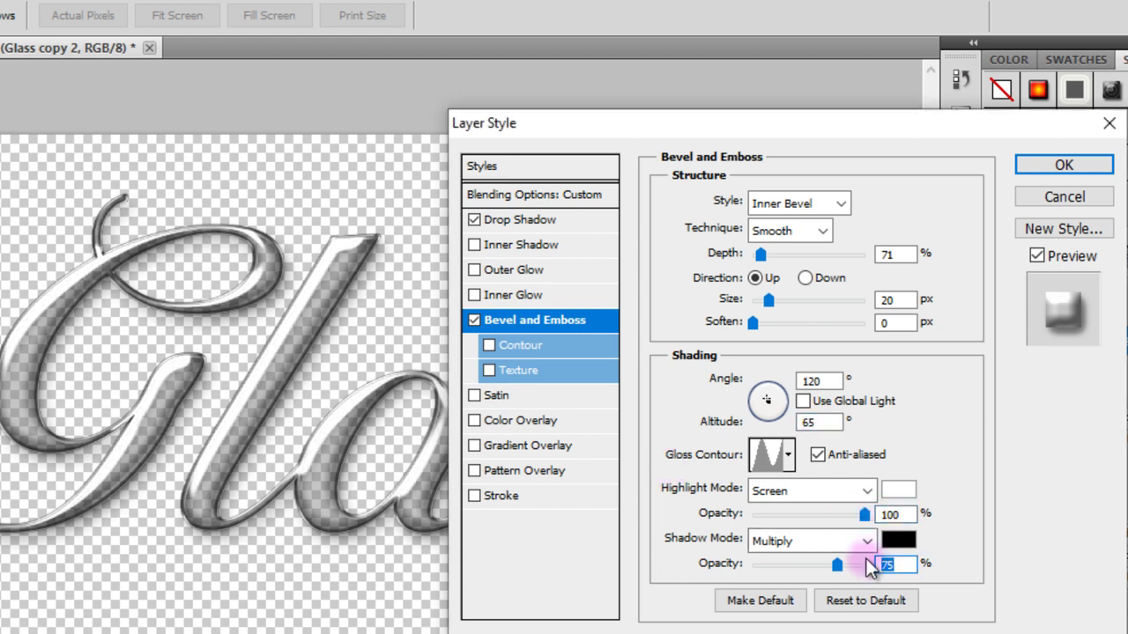
text(20)
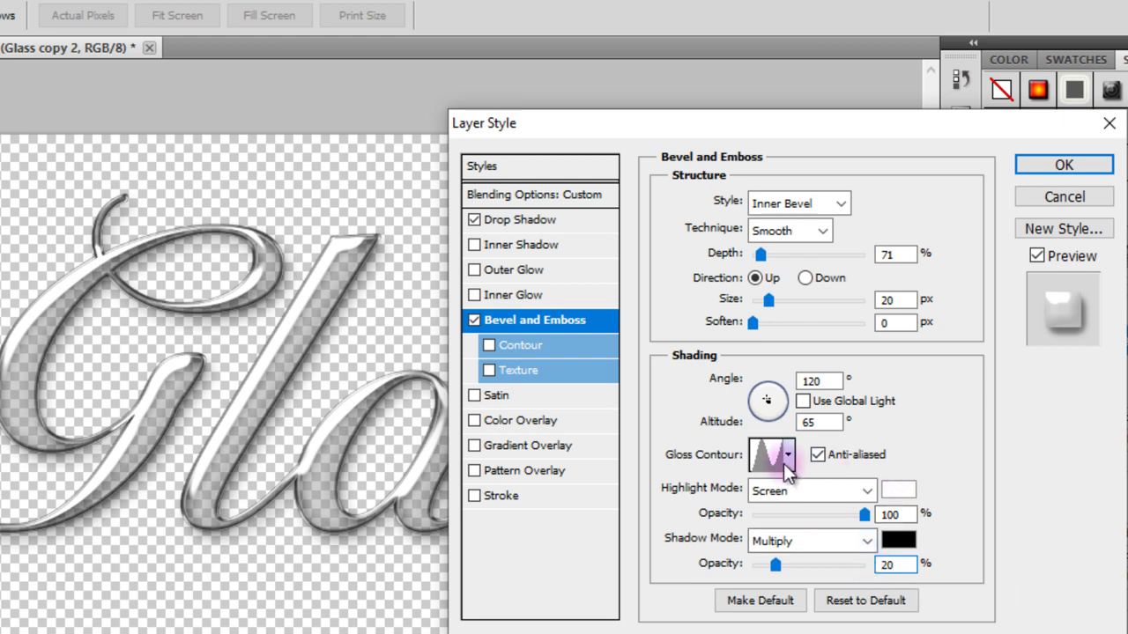
click(788, 455)
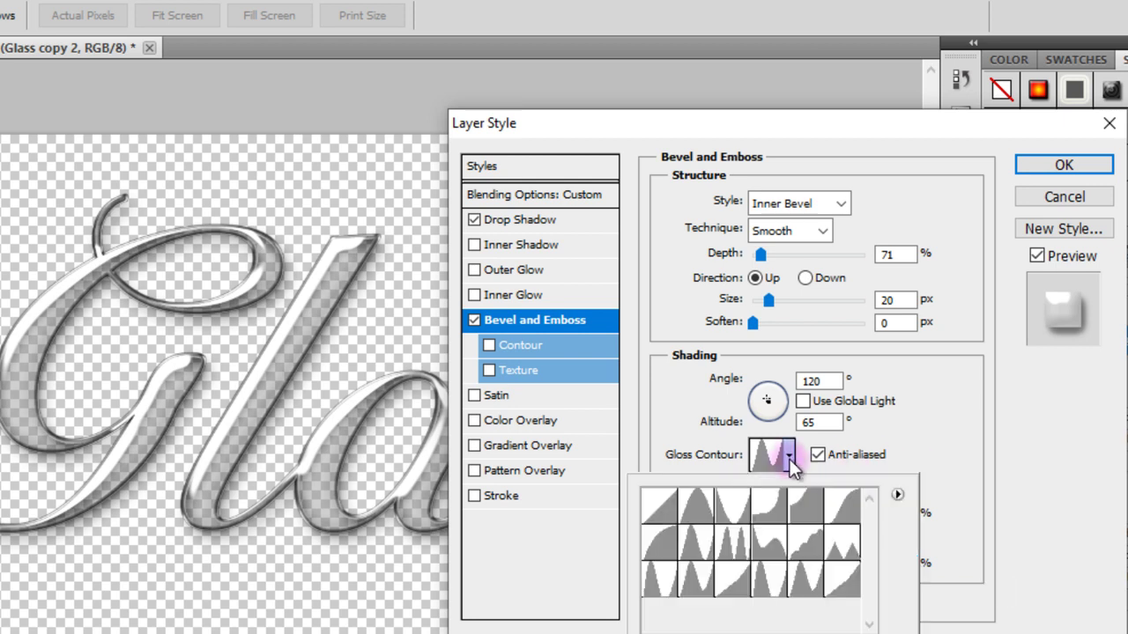
click(809, 580)
click(964, 429)
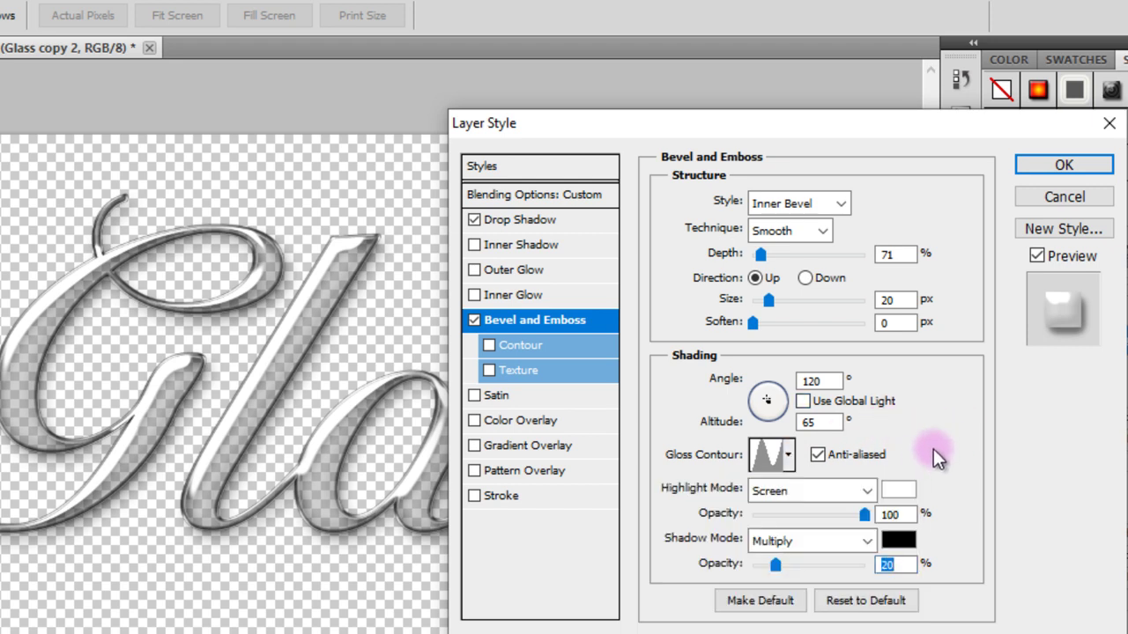
Set the bevel shadow mode to Normal and enable Contour at 55% range.
click(869, 544)
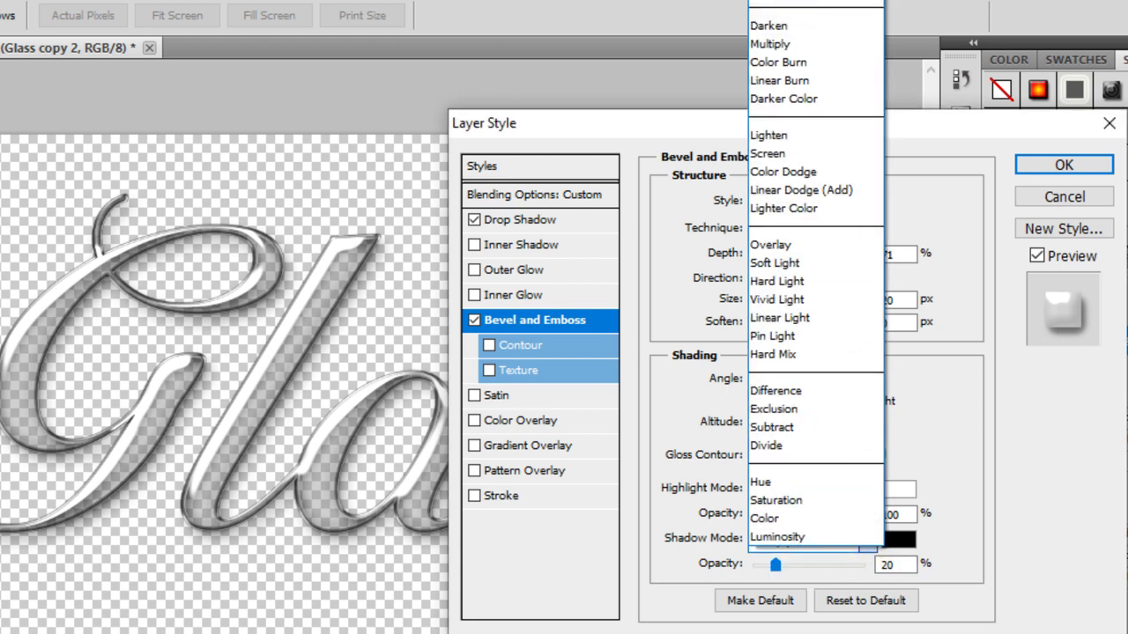
key(Escape)
key(Tab)
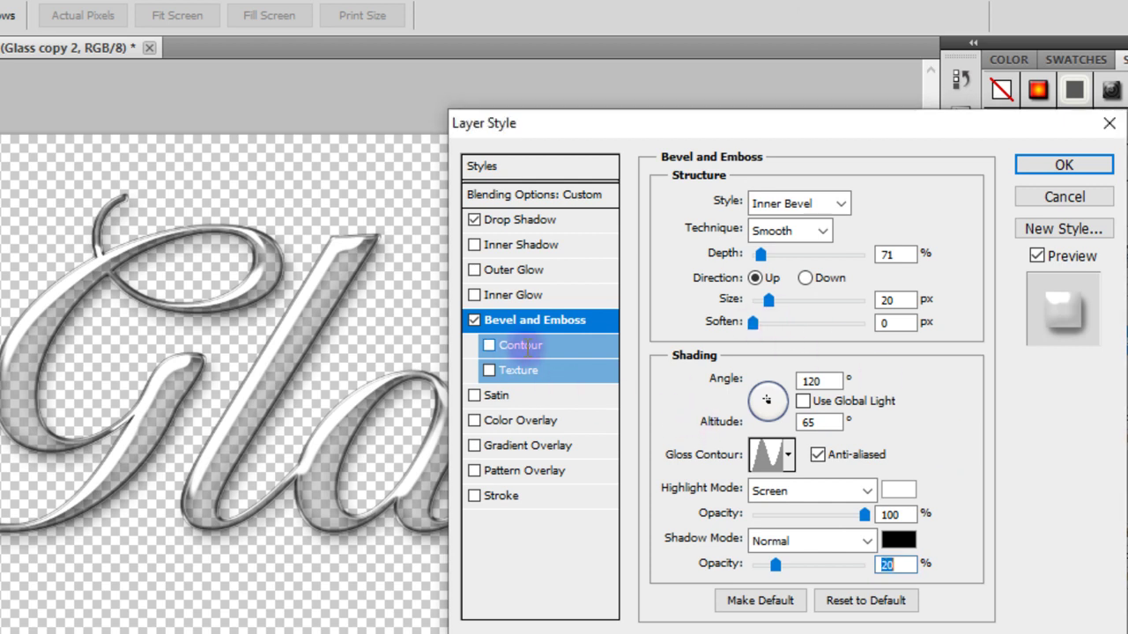
key(Tab)
click(518, 344)
double_click(853, 238)
text(55)
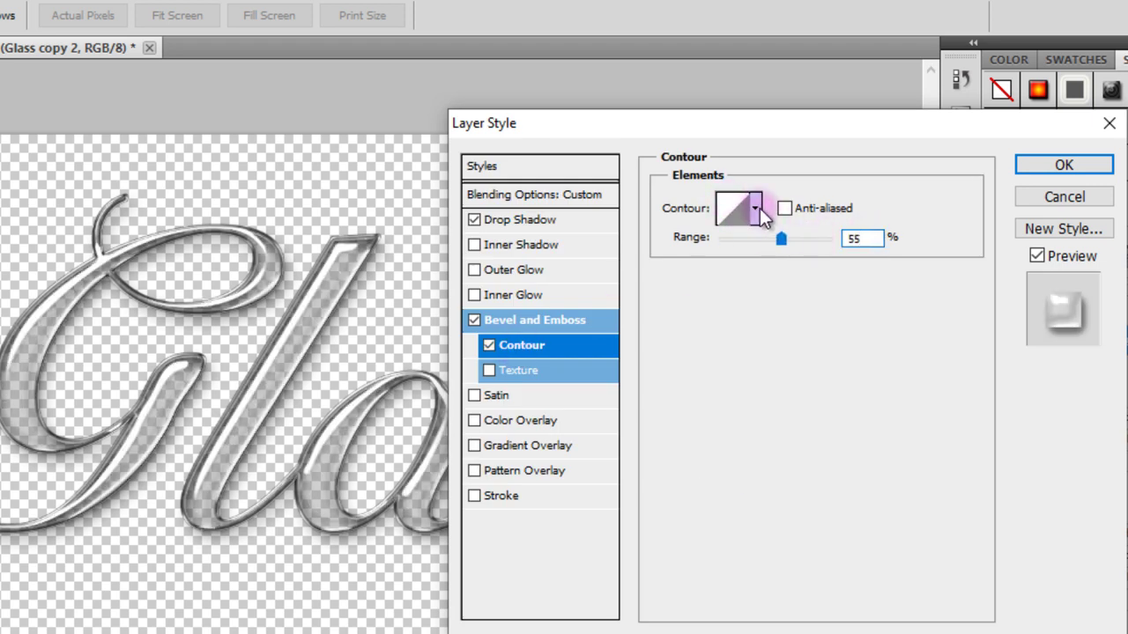
Apply the anti-aliased glass contour 3 preset to the bevel contour and enable a Stroke.
click(759, 211)
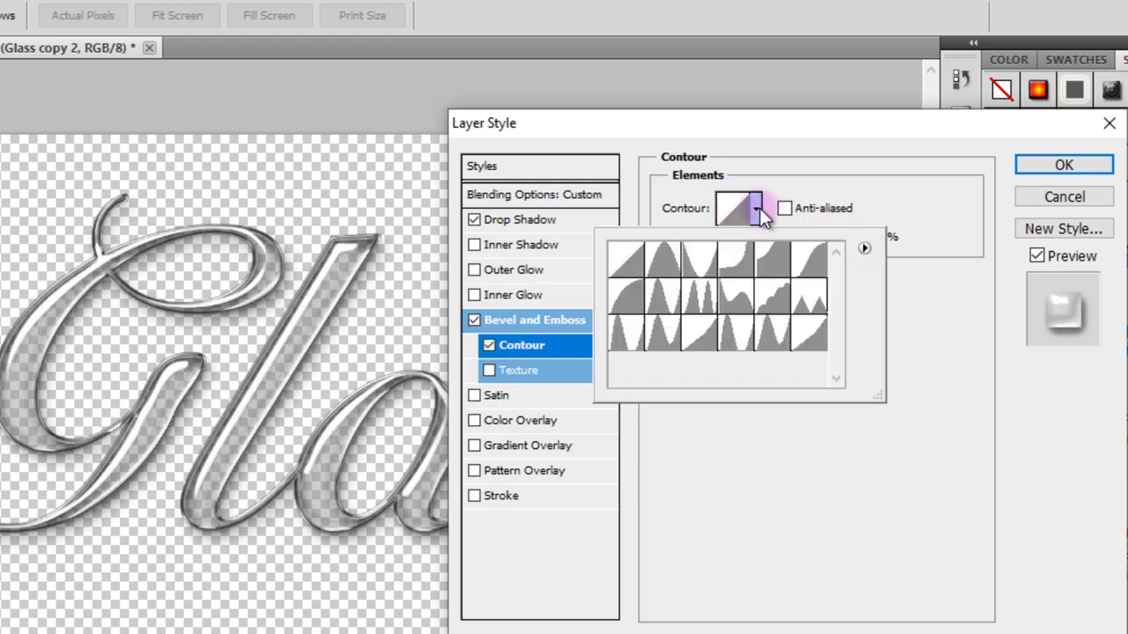
click(813, 342)
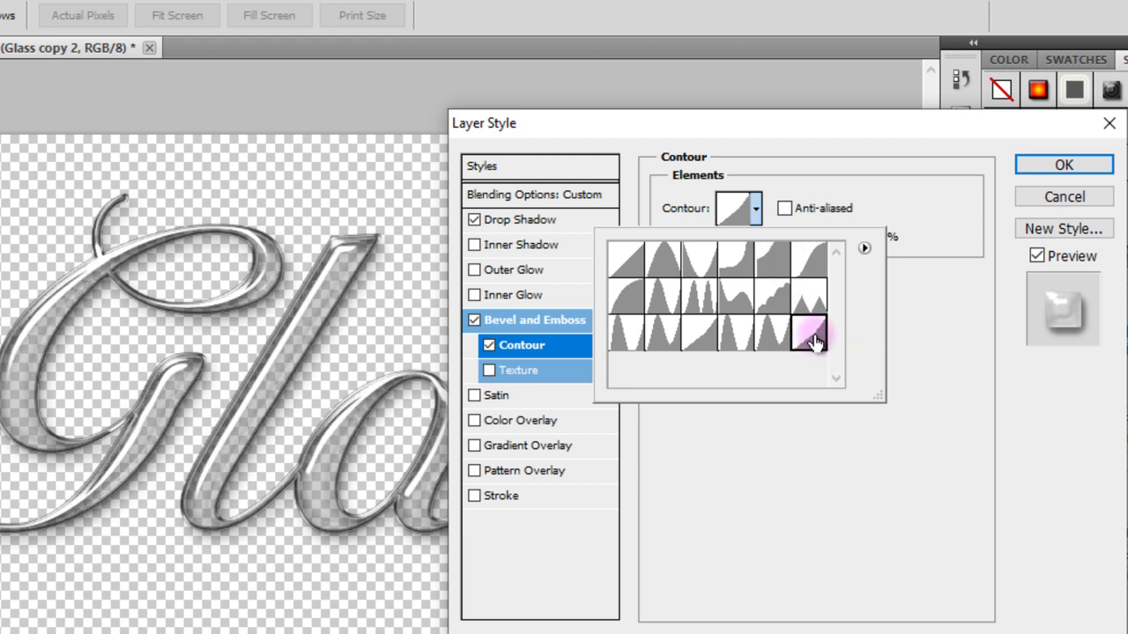
click(931, 331)
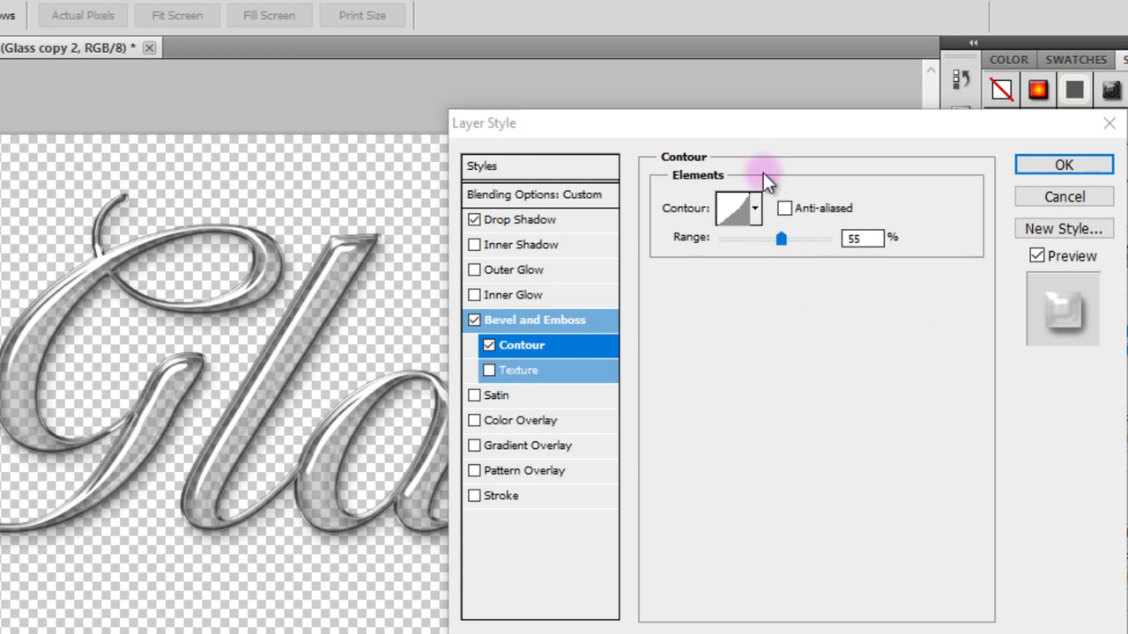
click(785, 209)
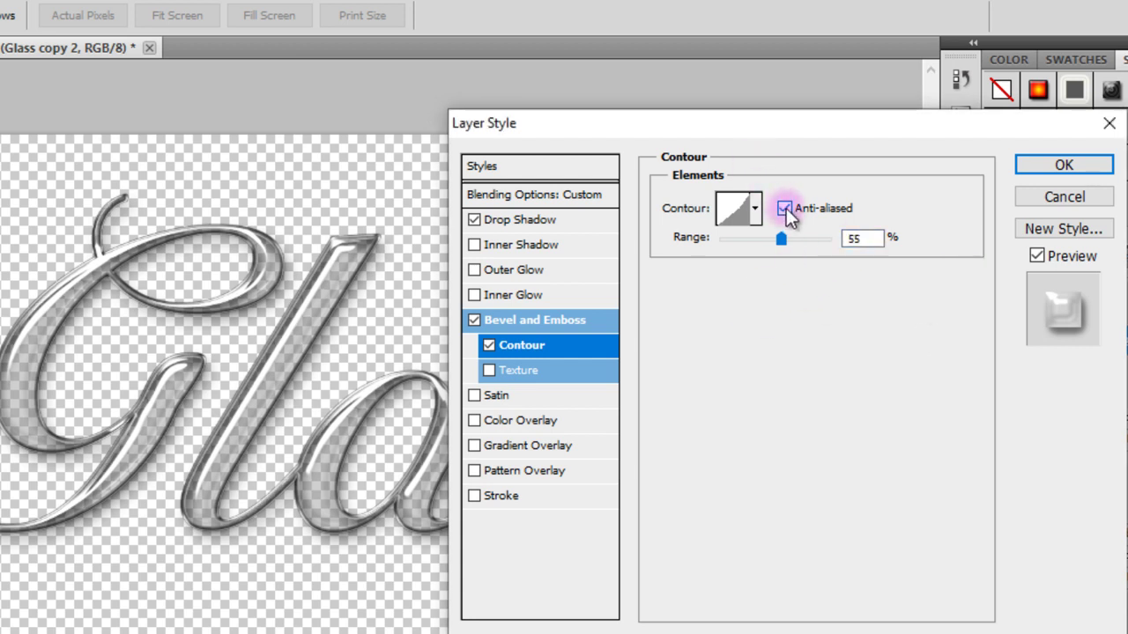
click(501, 496)
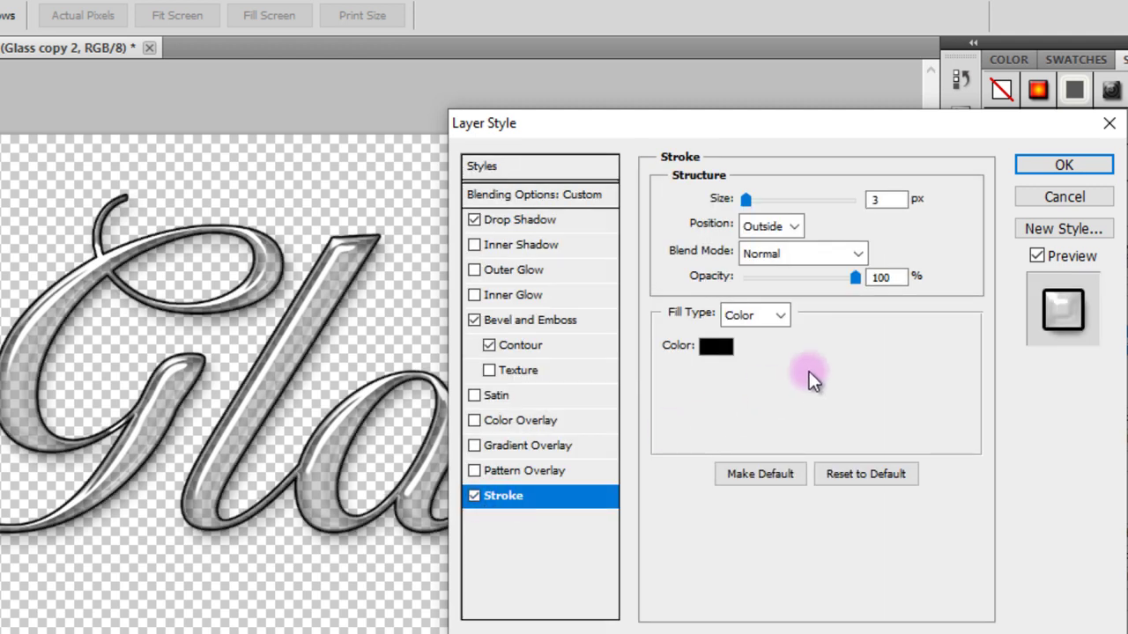
Make Glass copy 2's stroke 1 px, positioned Inside, at 0% opacity.
click(540, 499)
text(1)
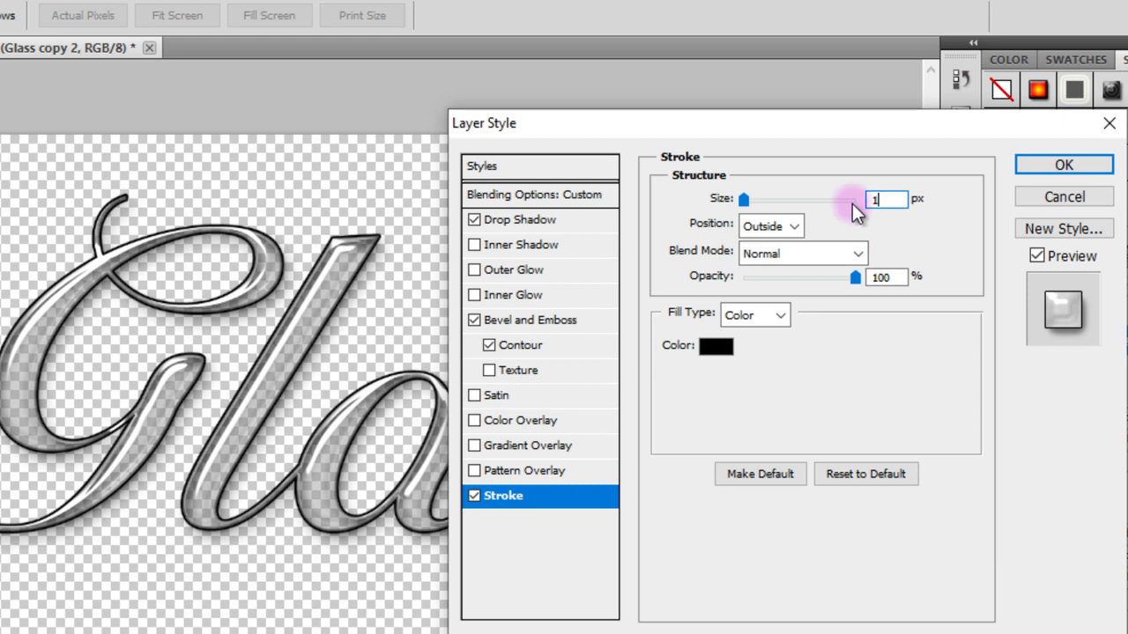
click(796, 225)
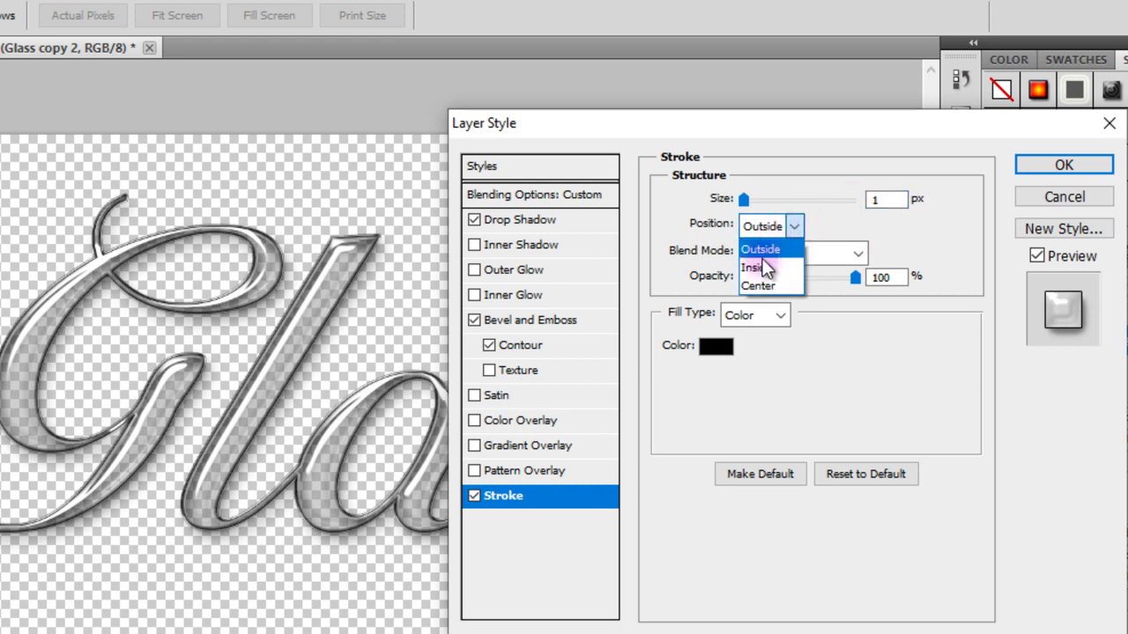
click(782, 268)
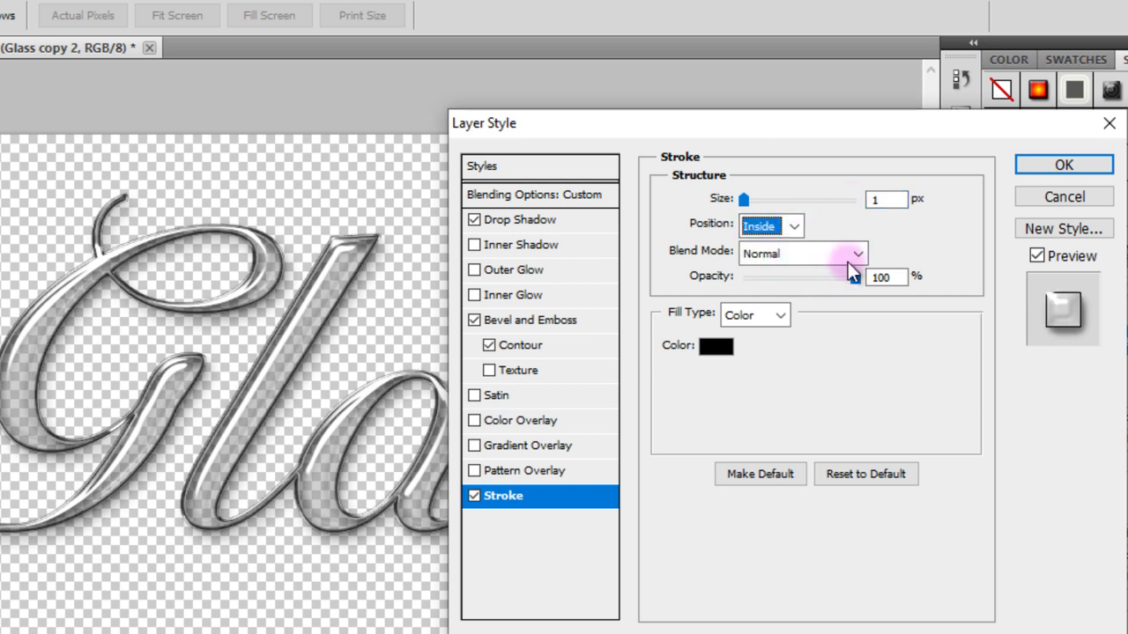
drag(899, 278, 865, 280)
text(0)
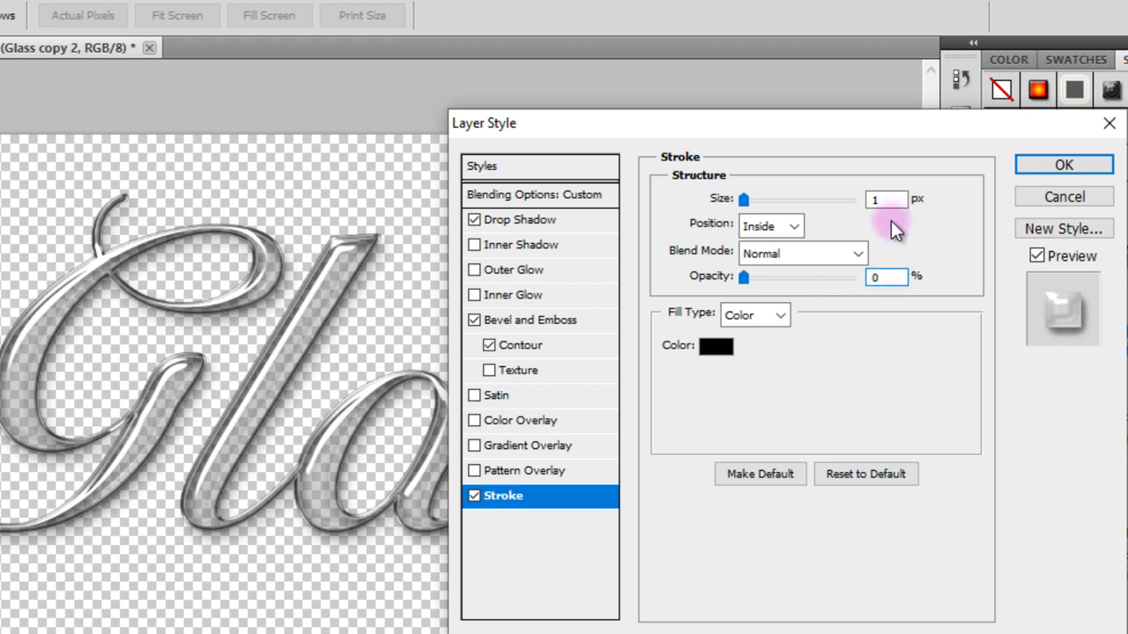
Fill the stroke with the reversed glass gradient 3.
click(781, 315)
click(752, 356)
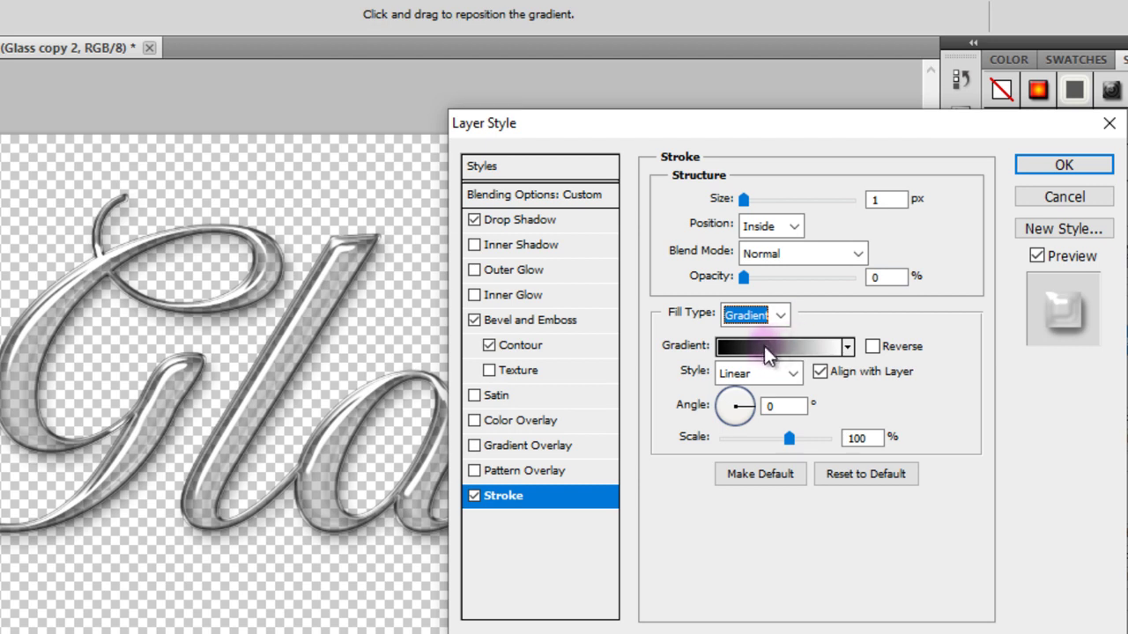
click(776, 345)
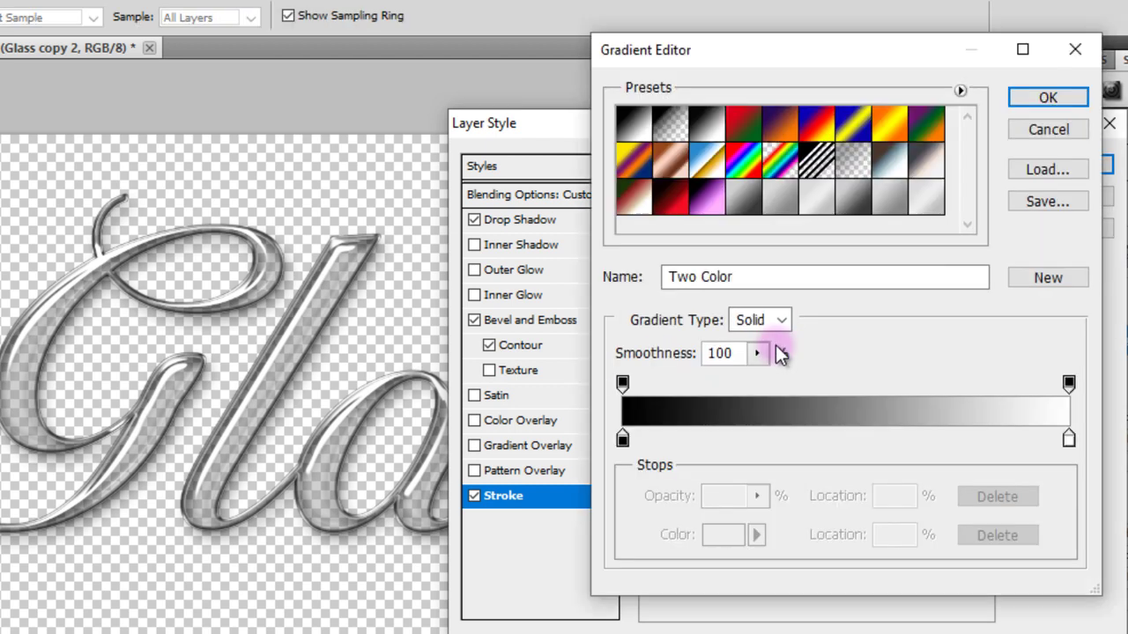
click(932, 209)
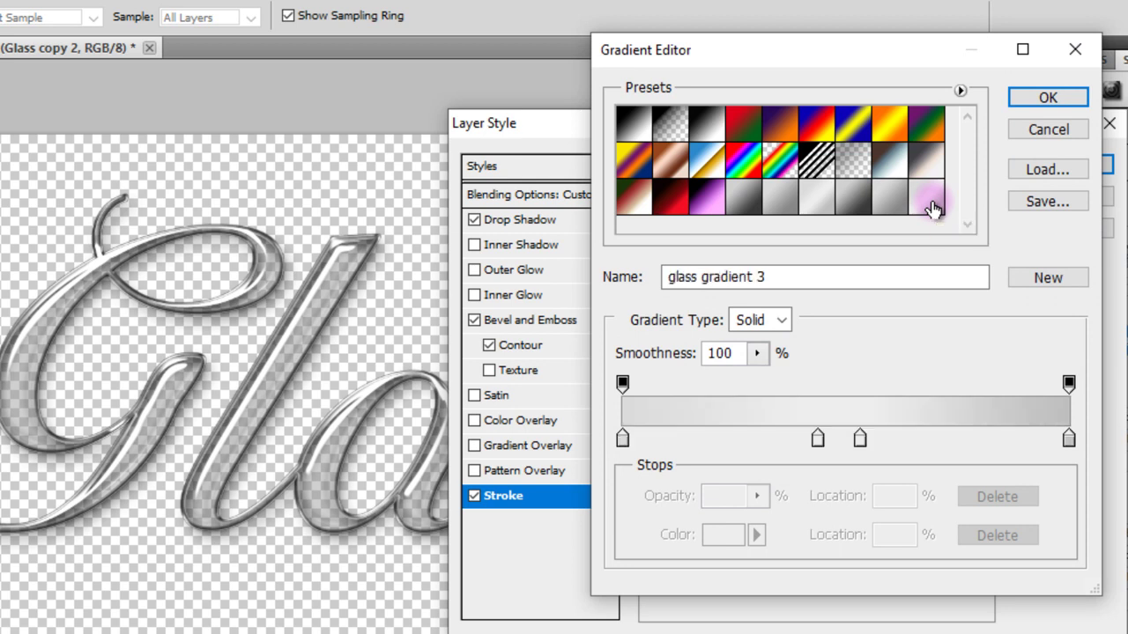
click(1032, 104)
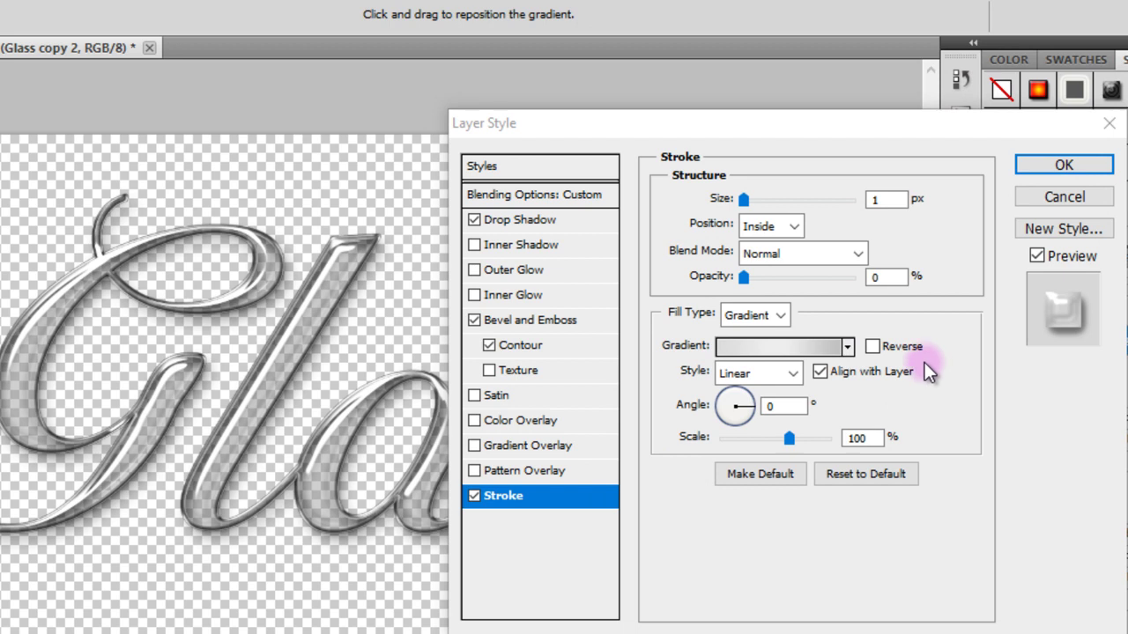
click(872, 347)
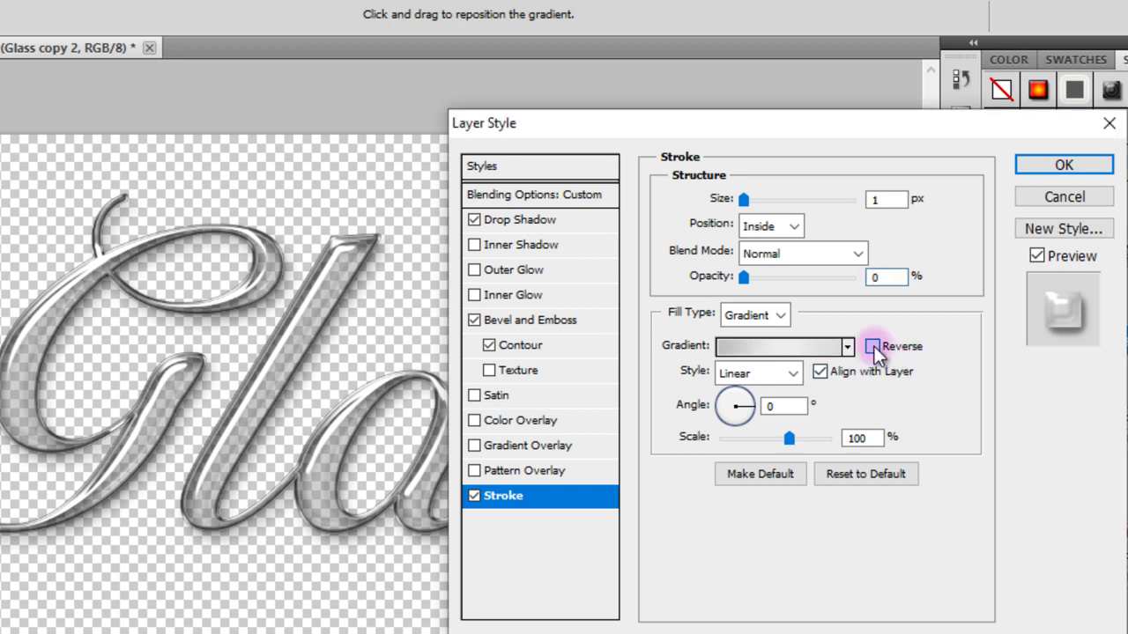
Set the stroke gradient style to Shape Burst at a 90° angle and apply it.
click(803, 374)
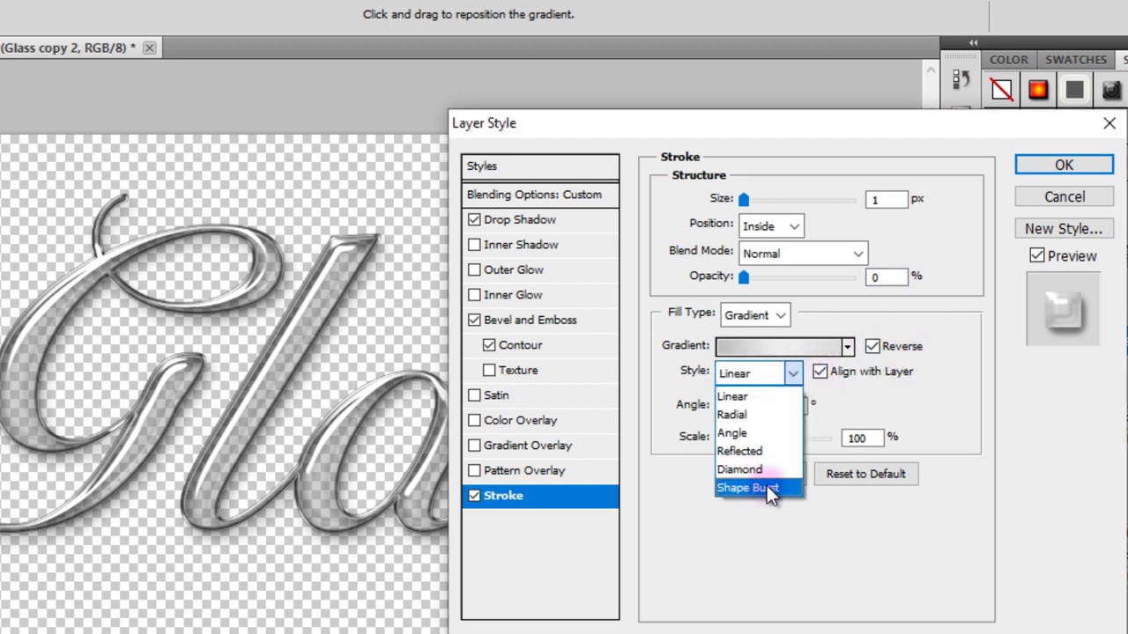
click(768, 489)
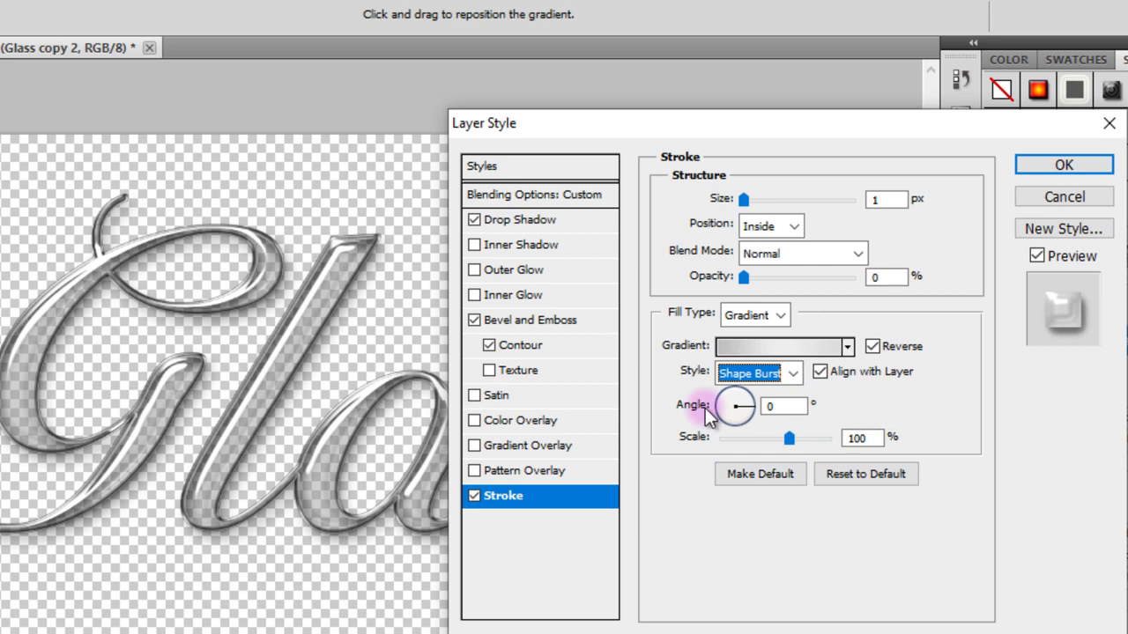
click(785, 405)
click(773, 406)
drag(773, 406, 739, 405)
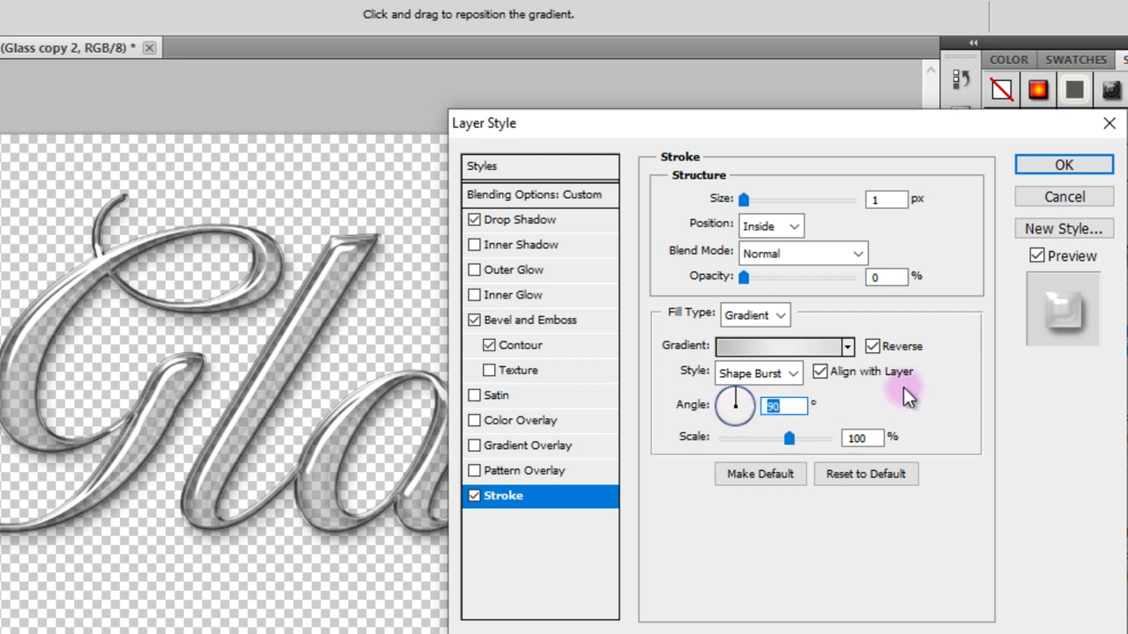
click(799, 407)
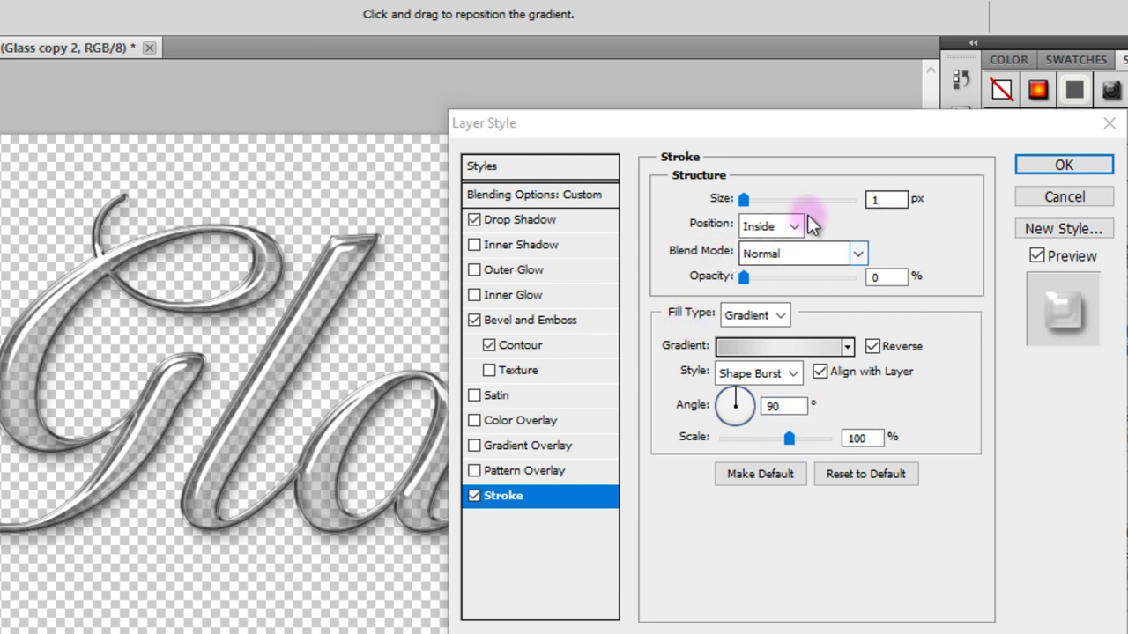
click(1091, 164)
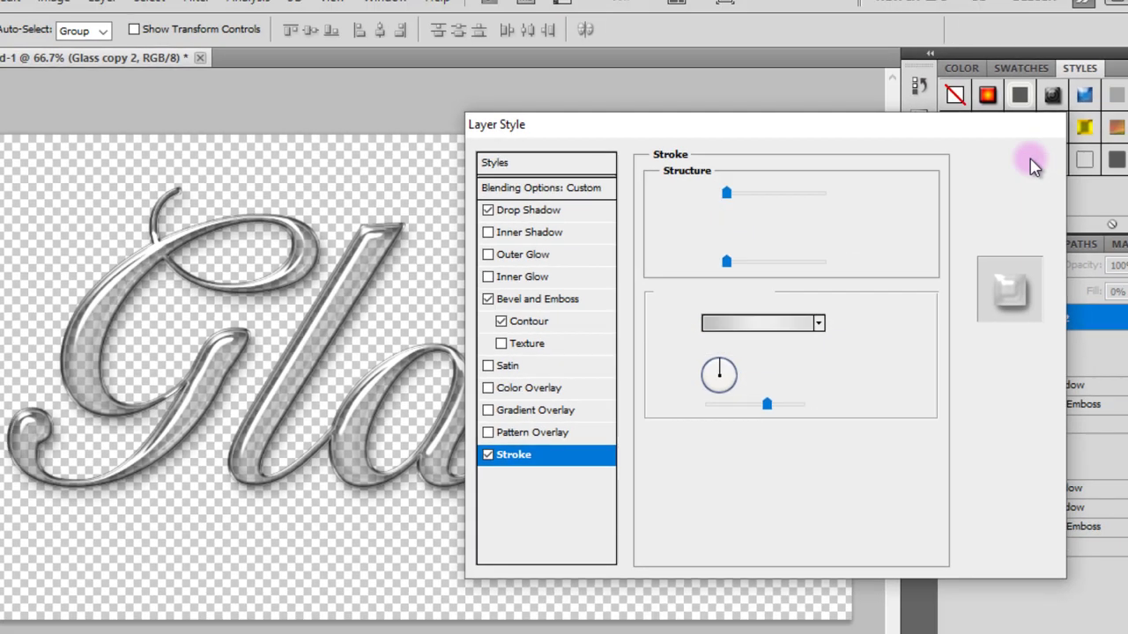
Check the text at actual pixel size, then fit the document back on screen.
click(22, 526)
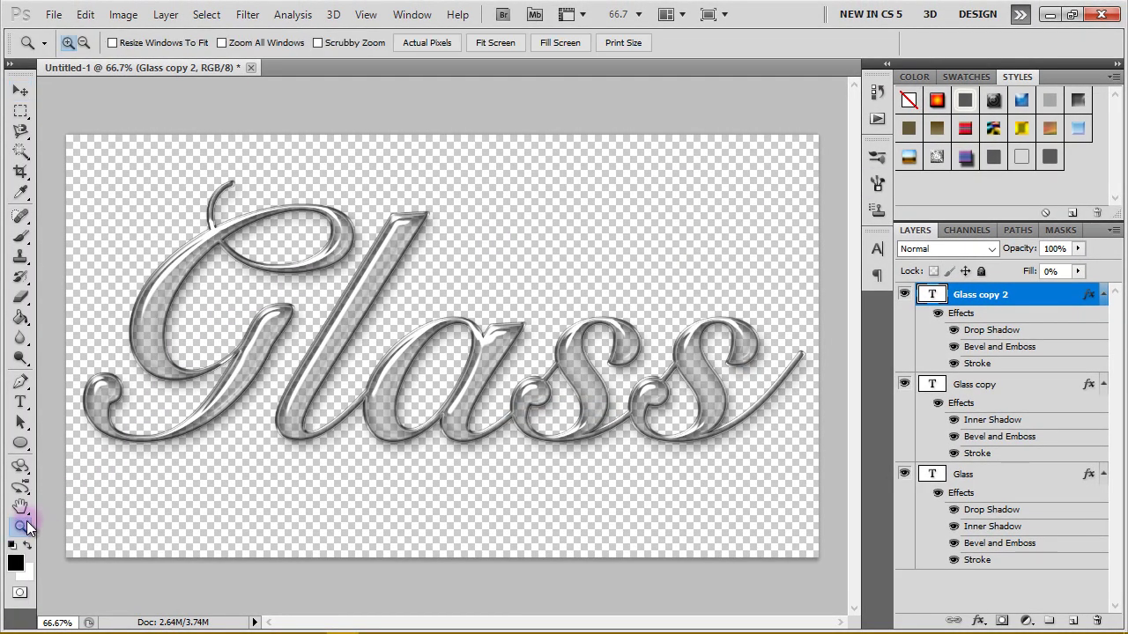
click(422, 44)
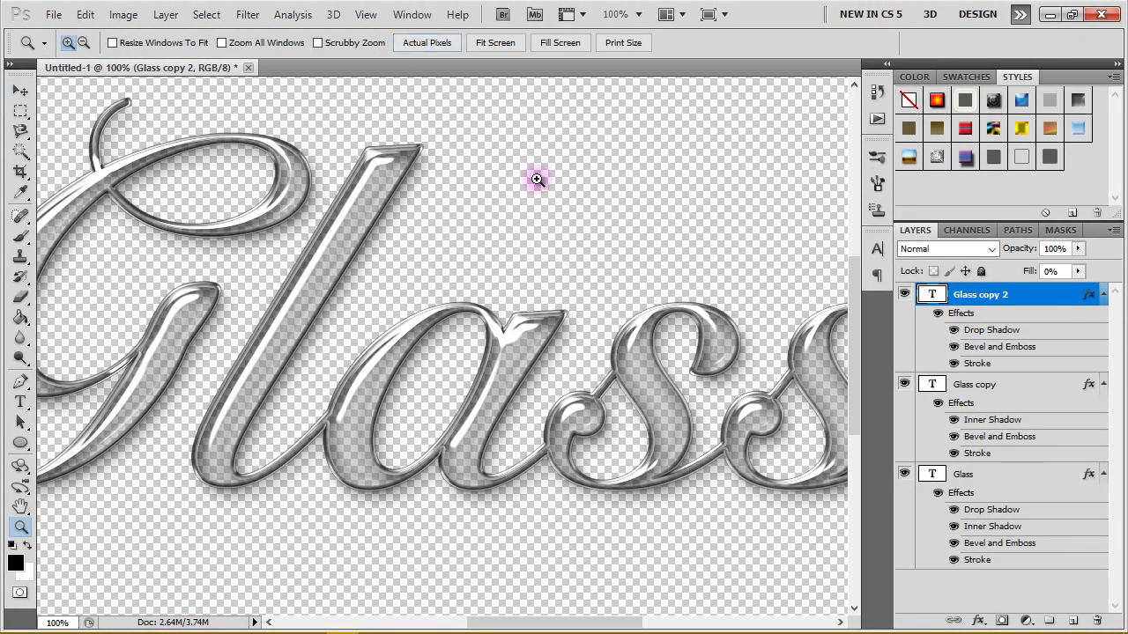
mouse_move(599, 622)
mouse_down()
mouse_move(568, 623)
mouse_move(640, 620)
mouse_move(535, 620)
mouse_move(588, 620)
mouse_up()
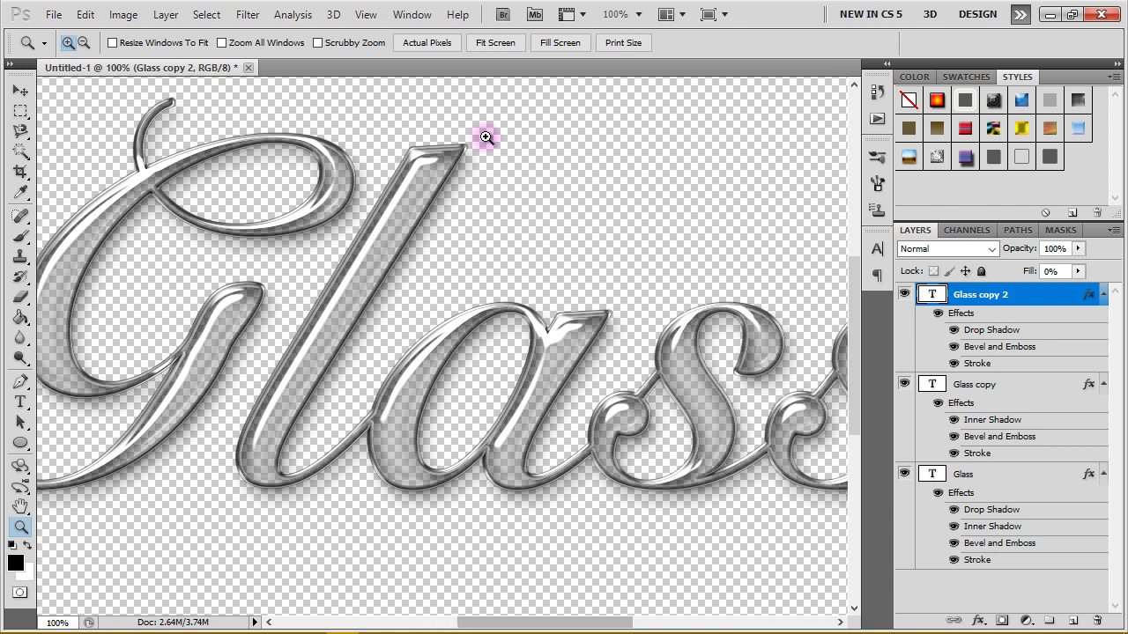
click(500, 42)
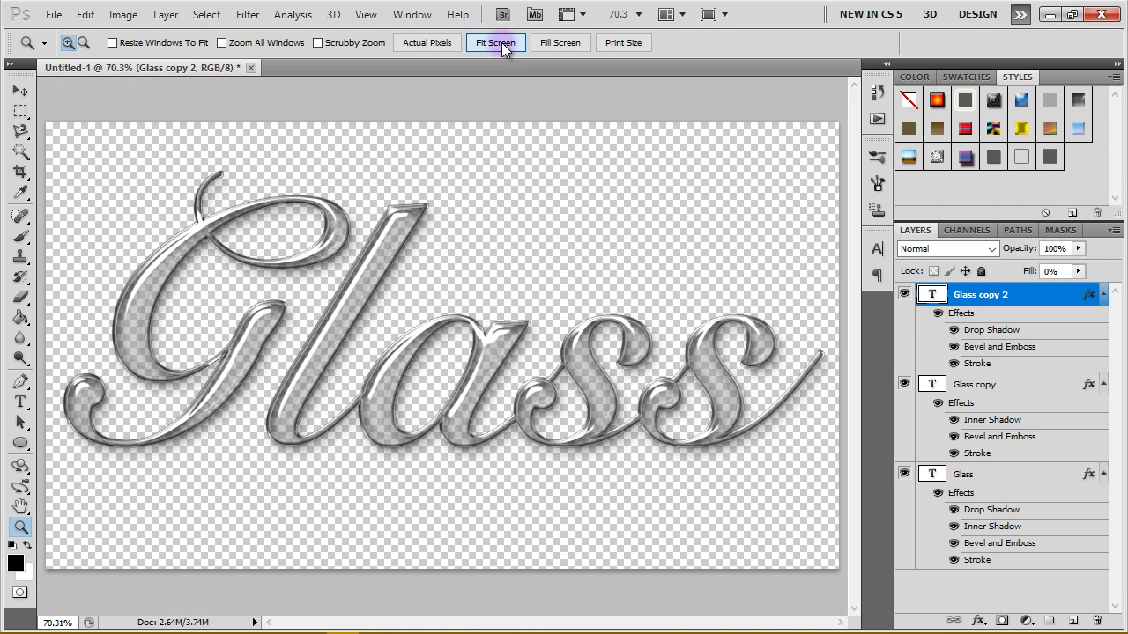
Collapse the effects lists and group Glass, Glass copy and Glass copy 2 together.
click(1103, 294)
click(1103, 317)
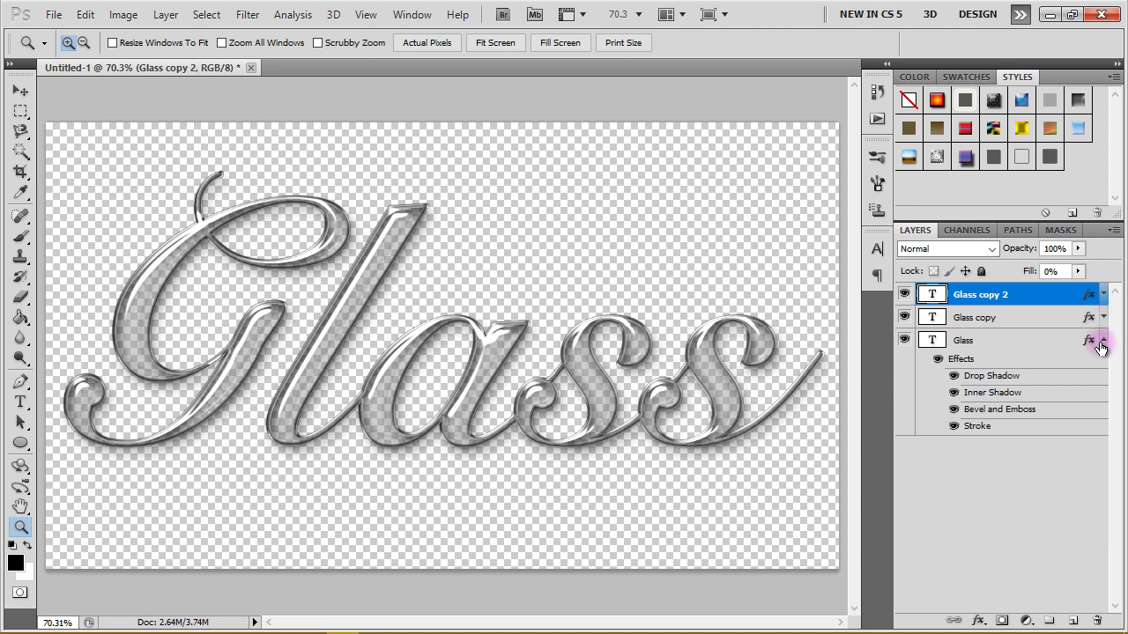
click(1103, 341)
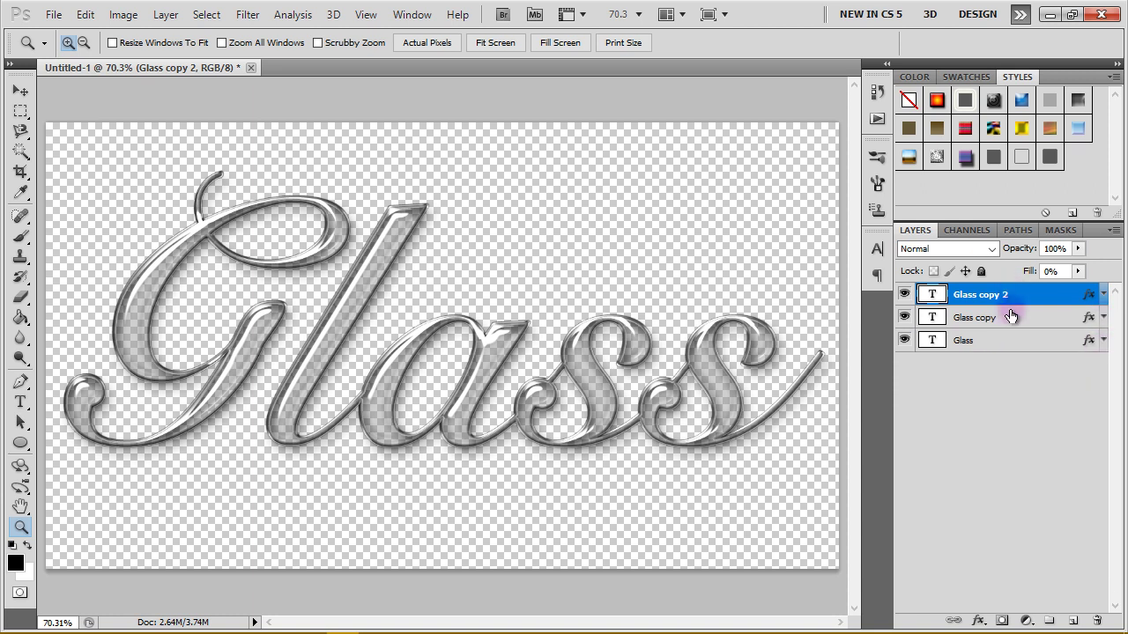
shift+click(1010, 317)
shift+click(1019, 342)
click(166, 14)
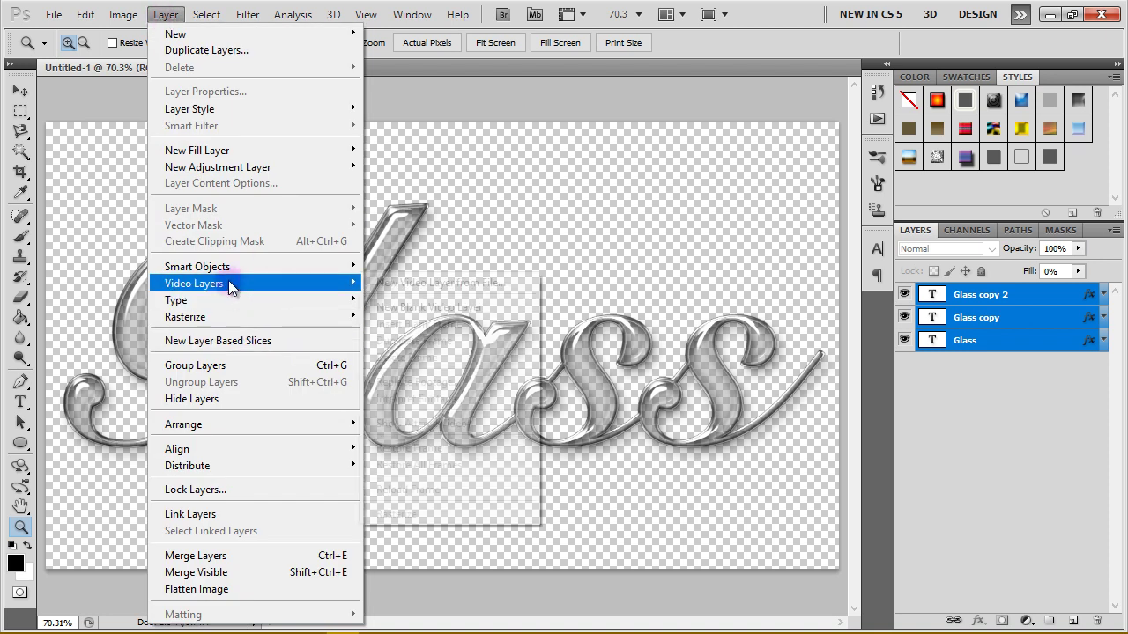
click(219, 369)
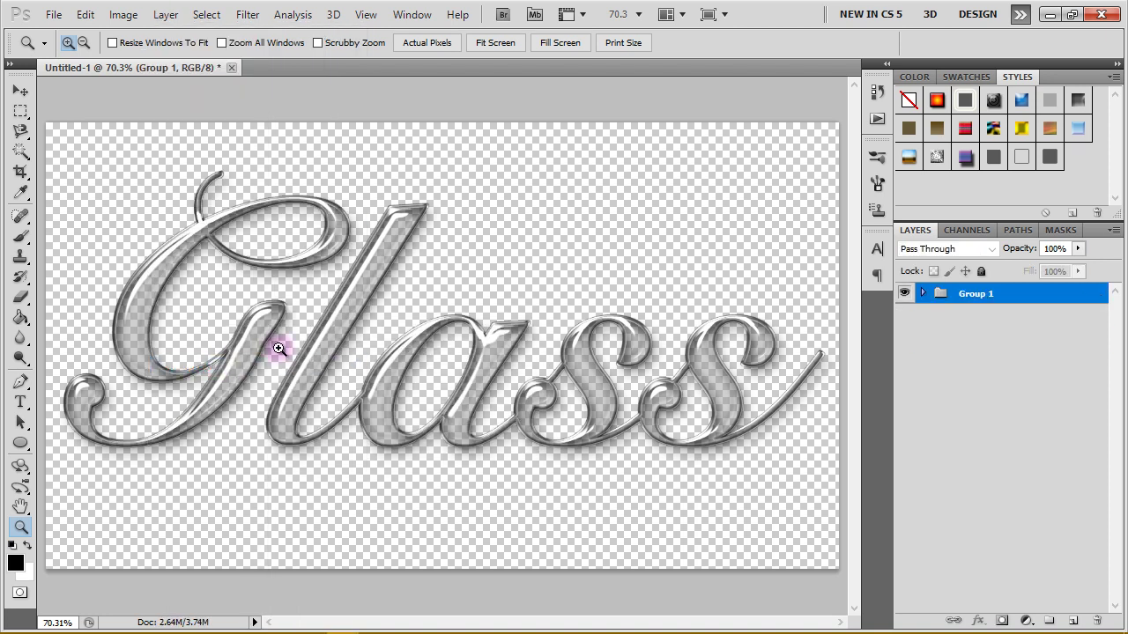
Rename the new group from Group 1 to 'glass'.
double_click(973, 293)
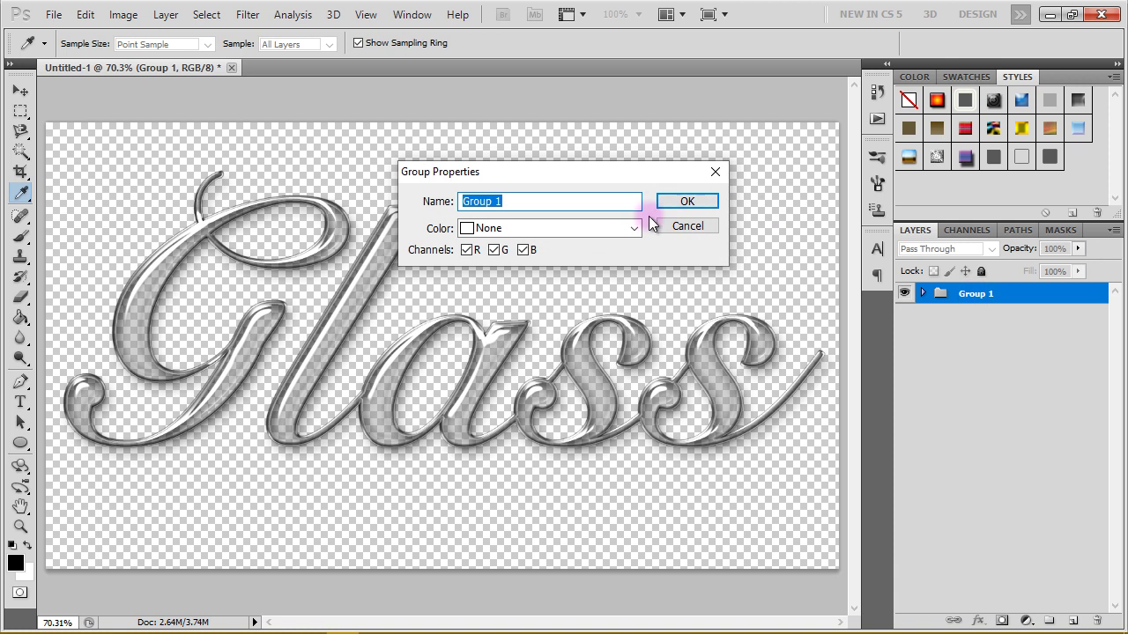
click(713, 171)
key(z)
double_click(974, 294)
text(glass)
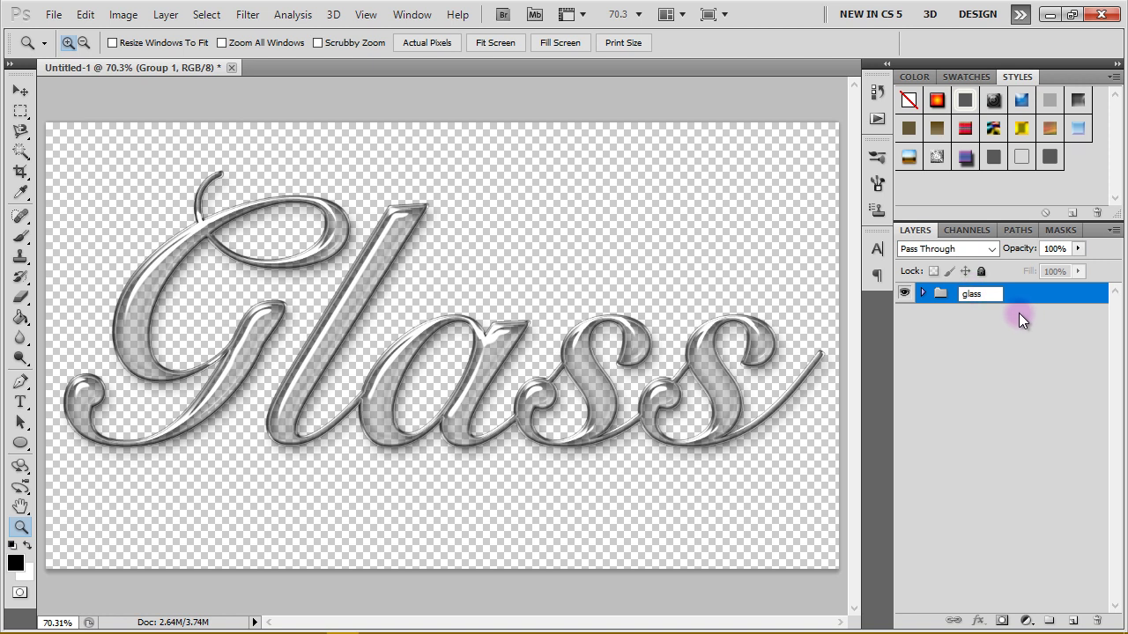
click(1019, 317)
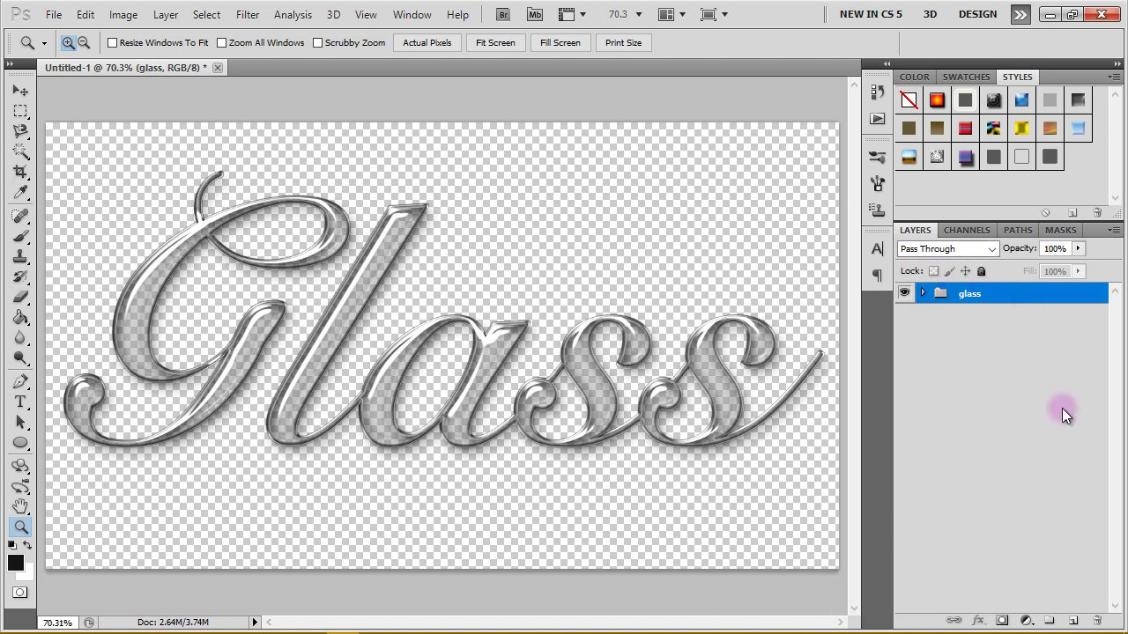
Add a Gradient Fill 1 layer beneath the glass group.
click(1026, 620)
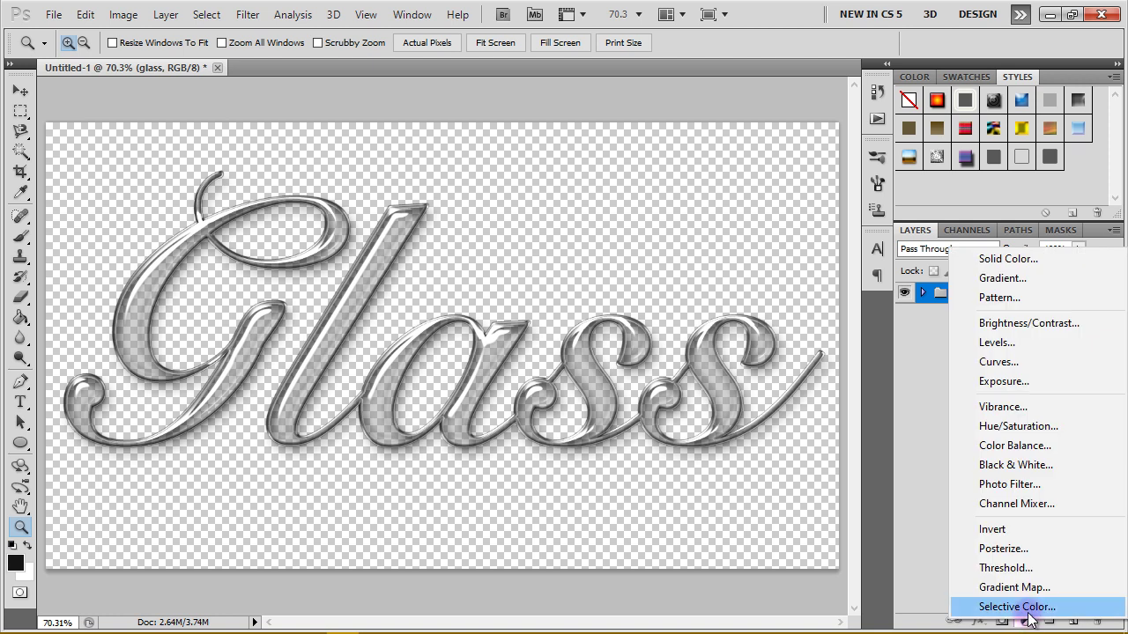
click(1000, 278)
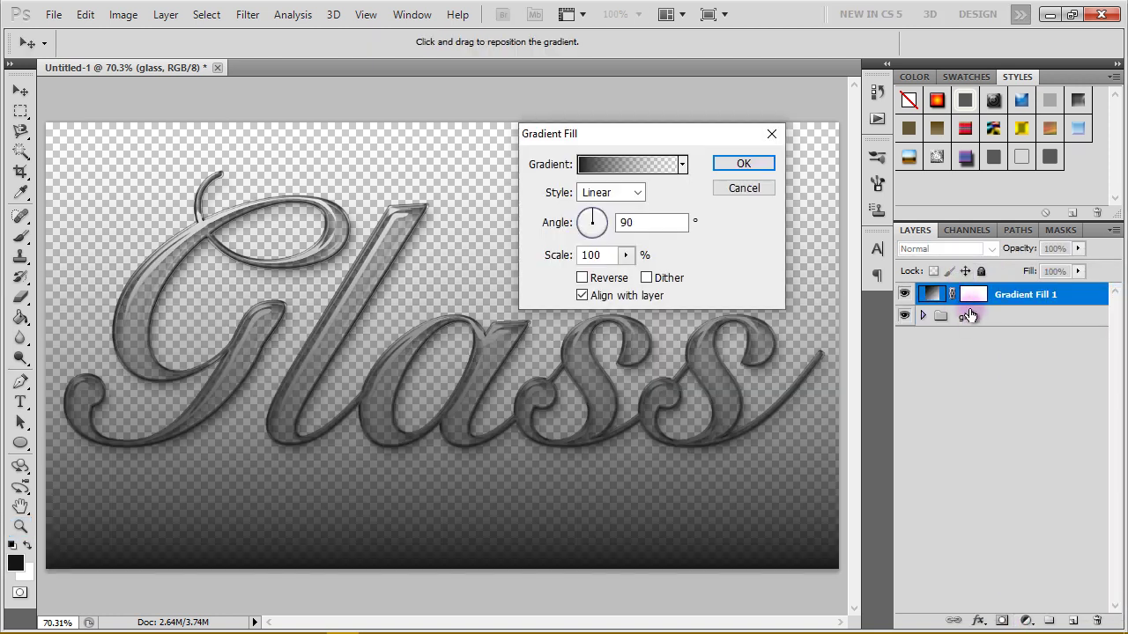
click(744, 163)
key(z)
drag(1005, 317, 1005, 292)
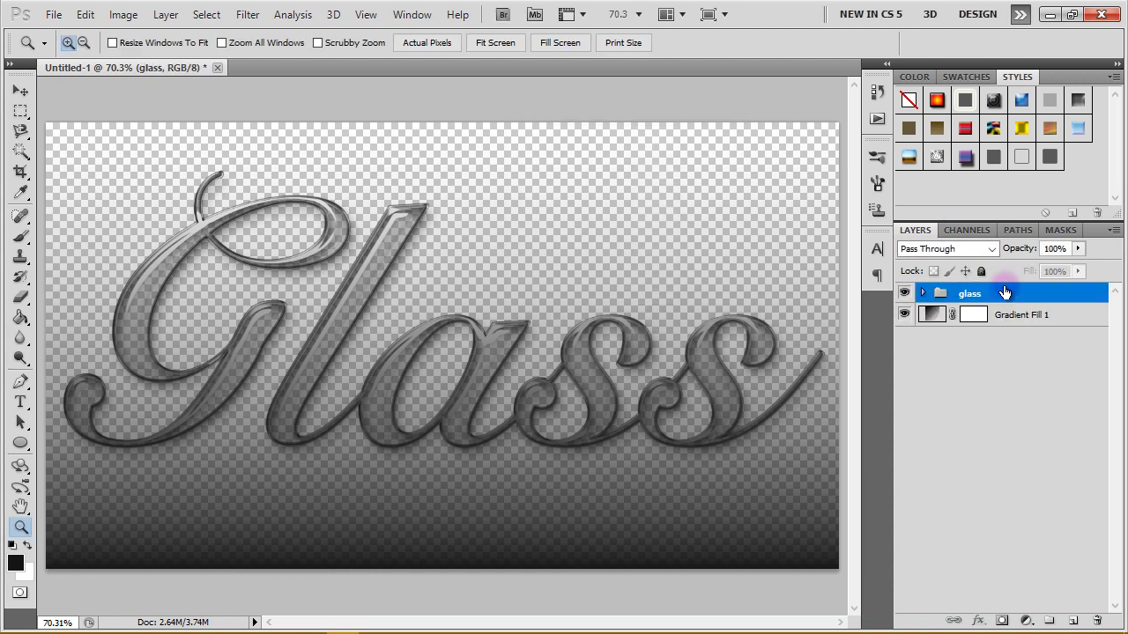
double_click(933, 317)
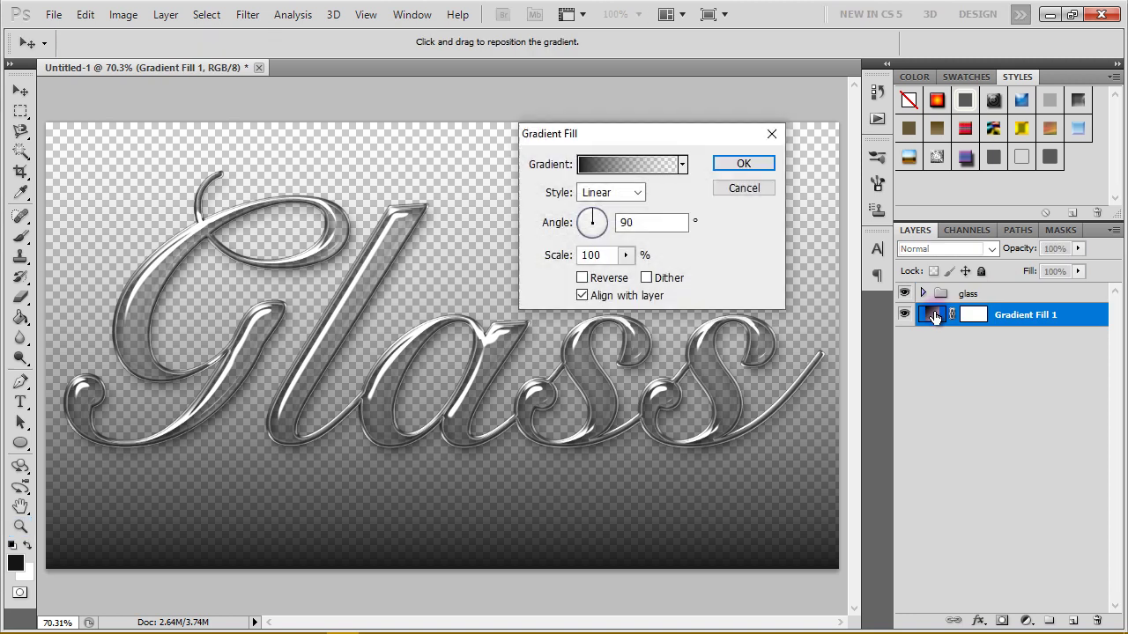
Apply the dark-to-light gradient preset to the fill and open it in the Gradient Editor.
click(681, 163)
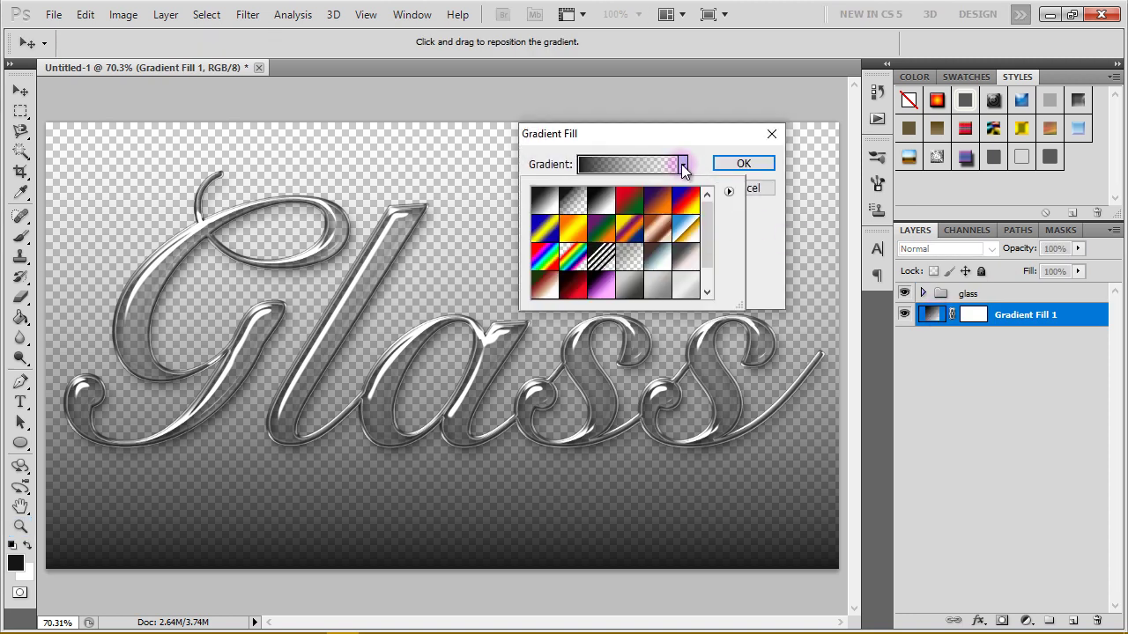
click(635, 286)
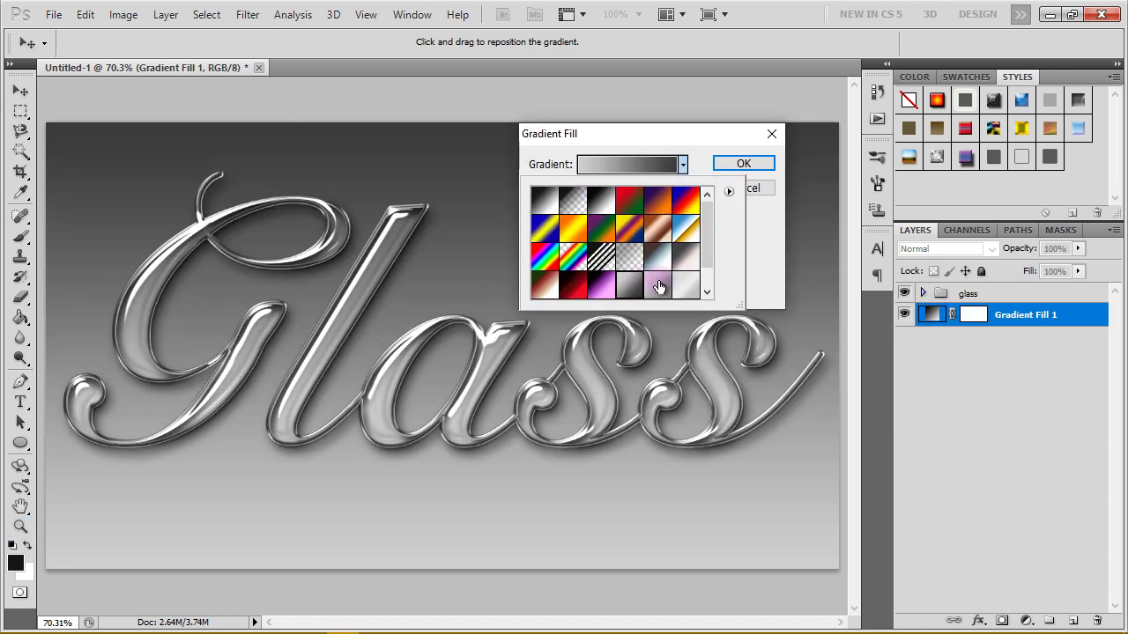
click(686, 287)
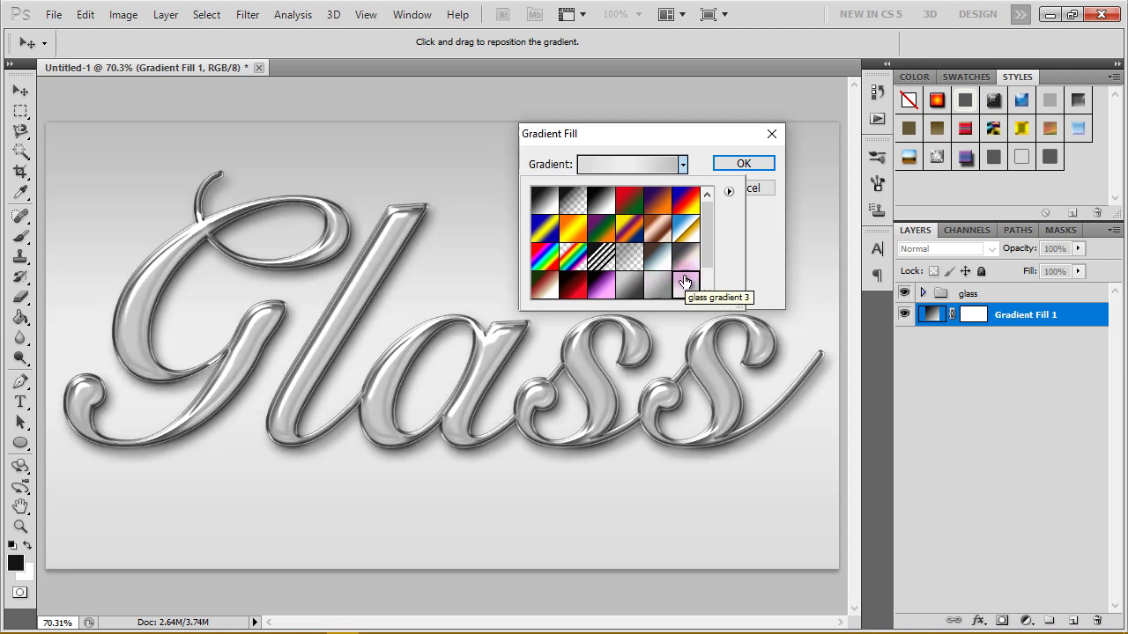
click(683, 268)
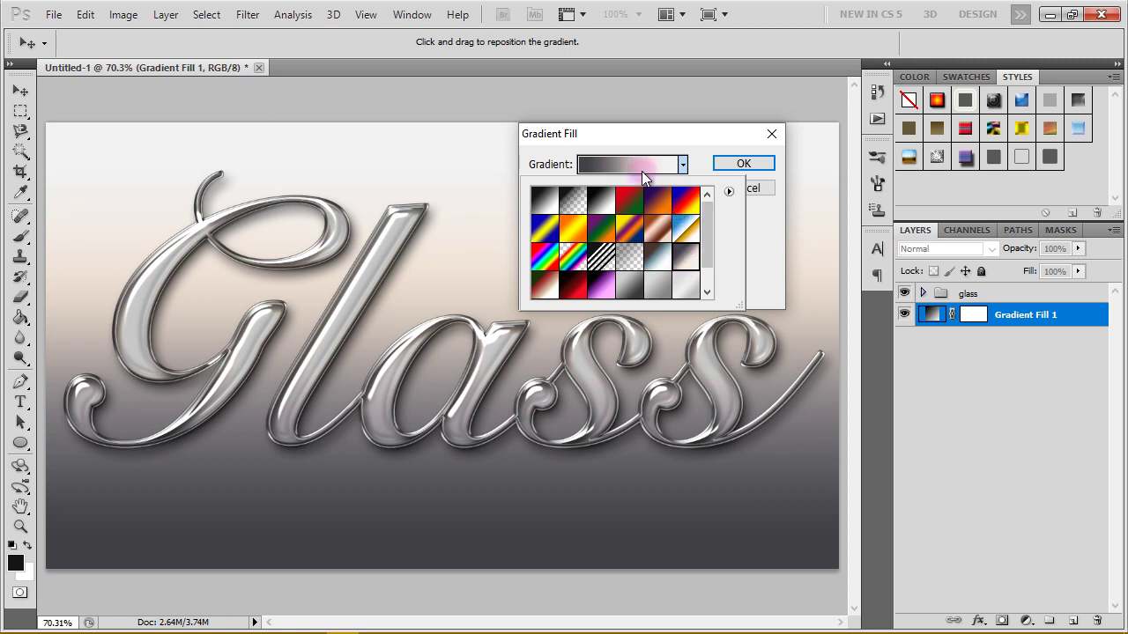
scroll(711, 260, down, 2)
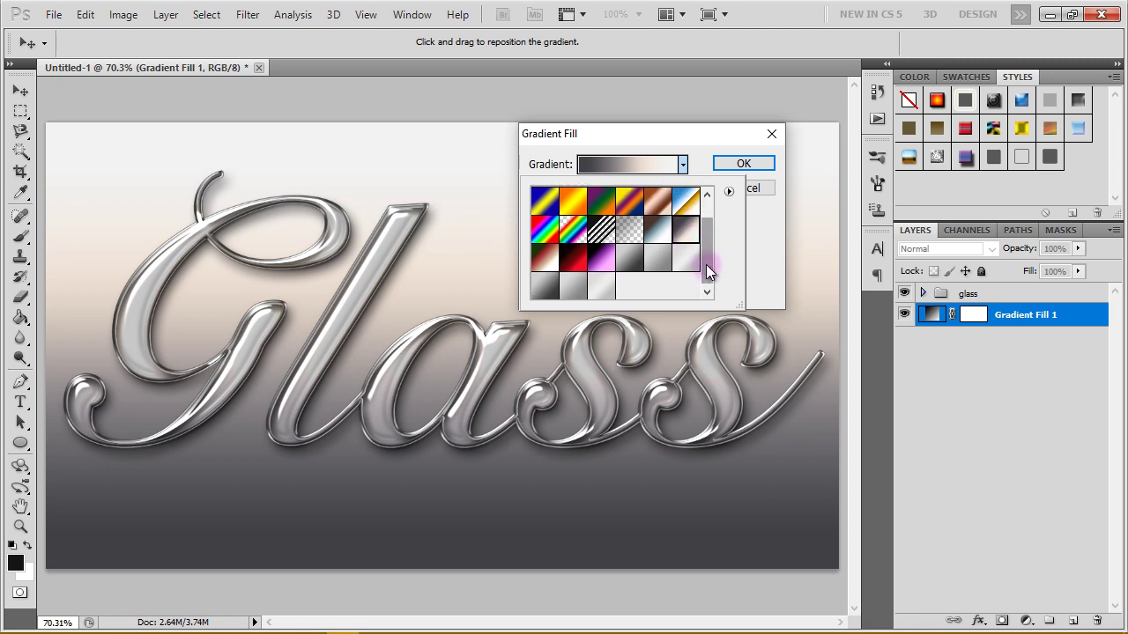
click(636, 169)
click(636, 169)
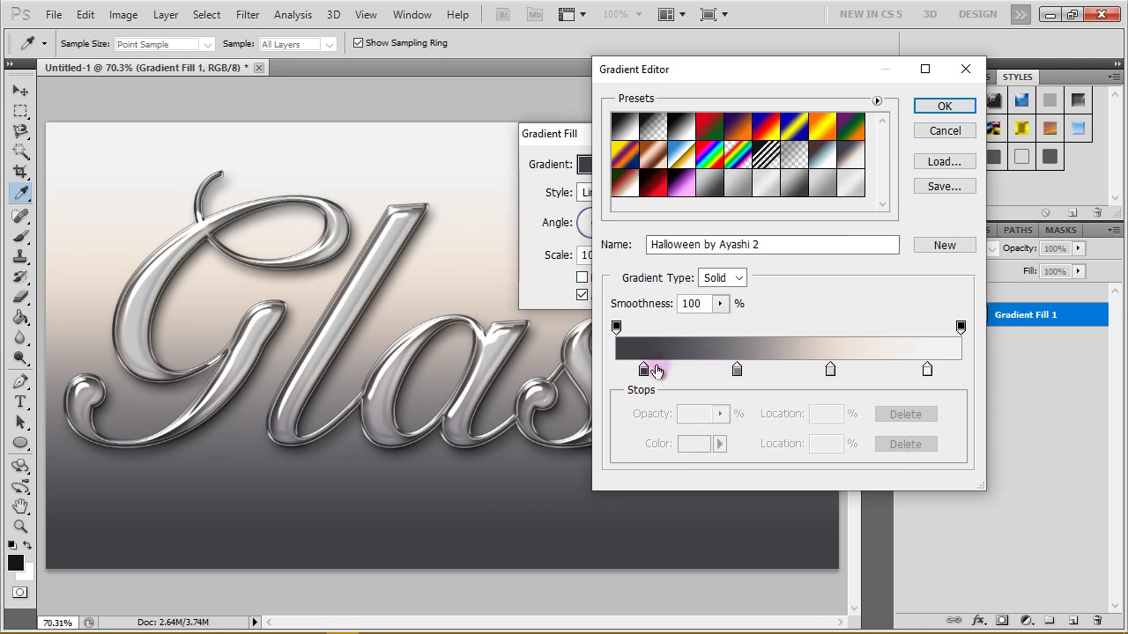
Check the four colour stops' locations at 8%, 35%, 62% and 90%.
click(643, 370)
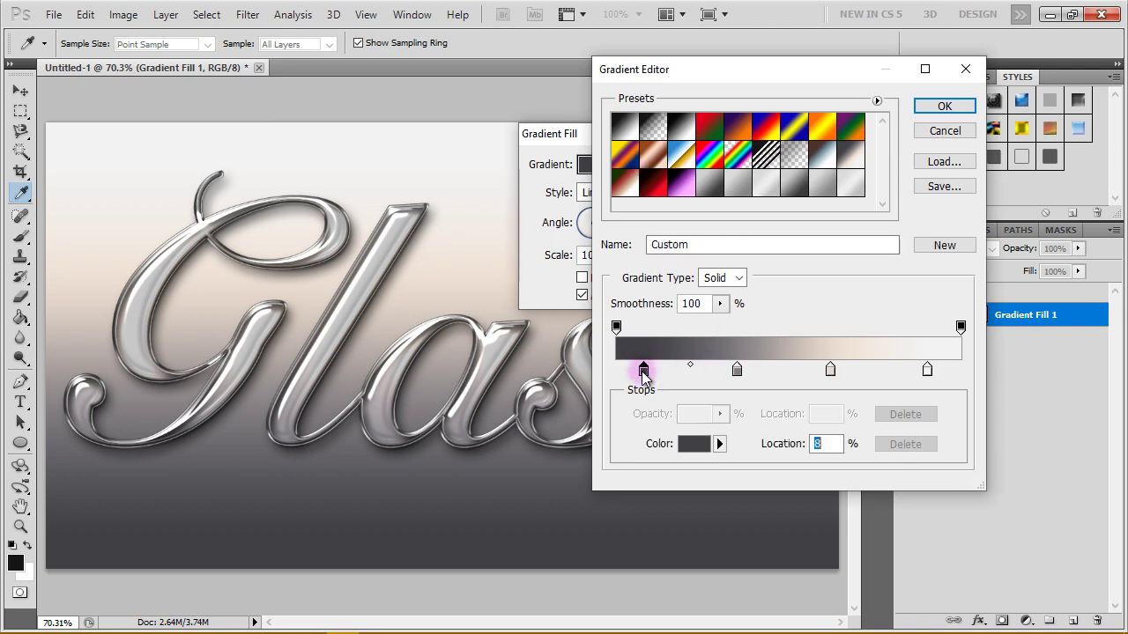
click(819, 444)
click(834, 446)
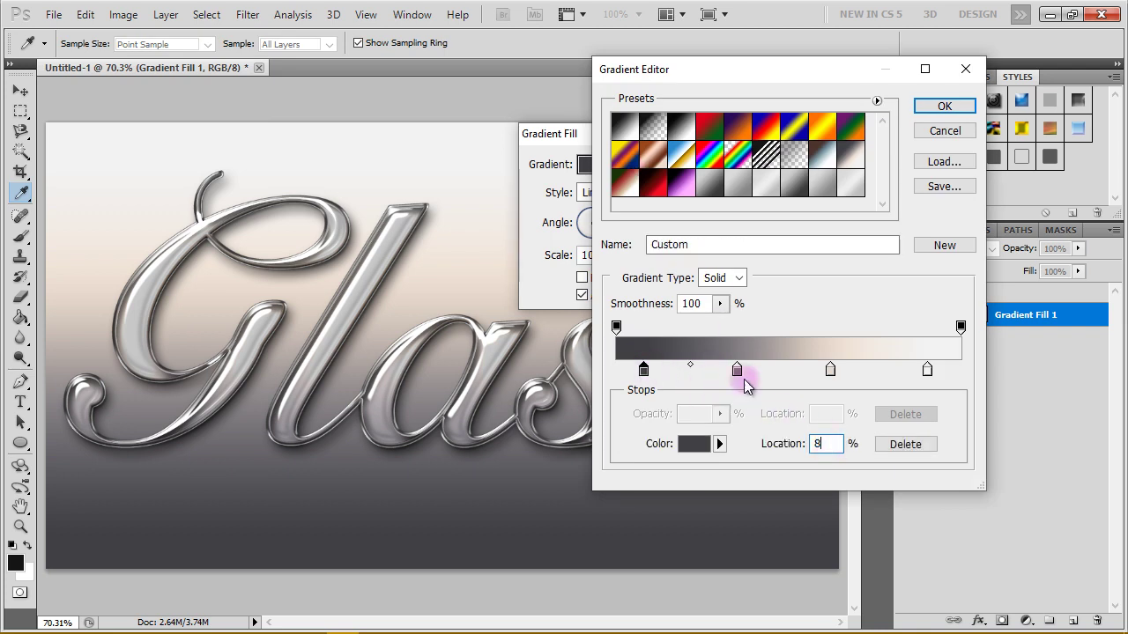
click(737, 370)
click(833, 444)
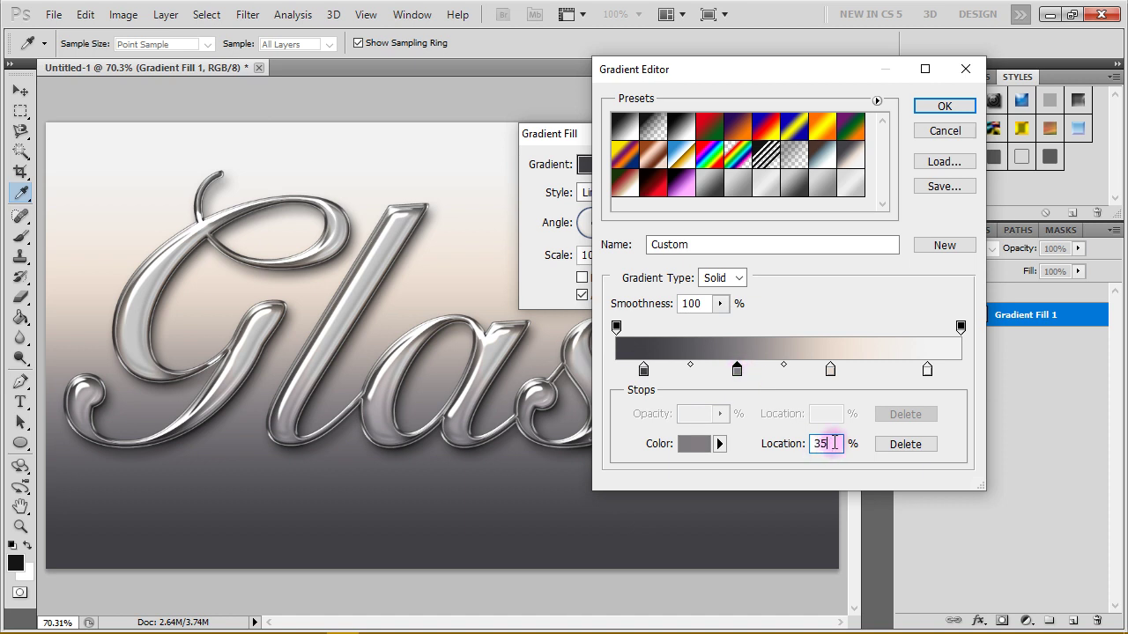
click(830, 370)
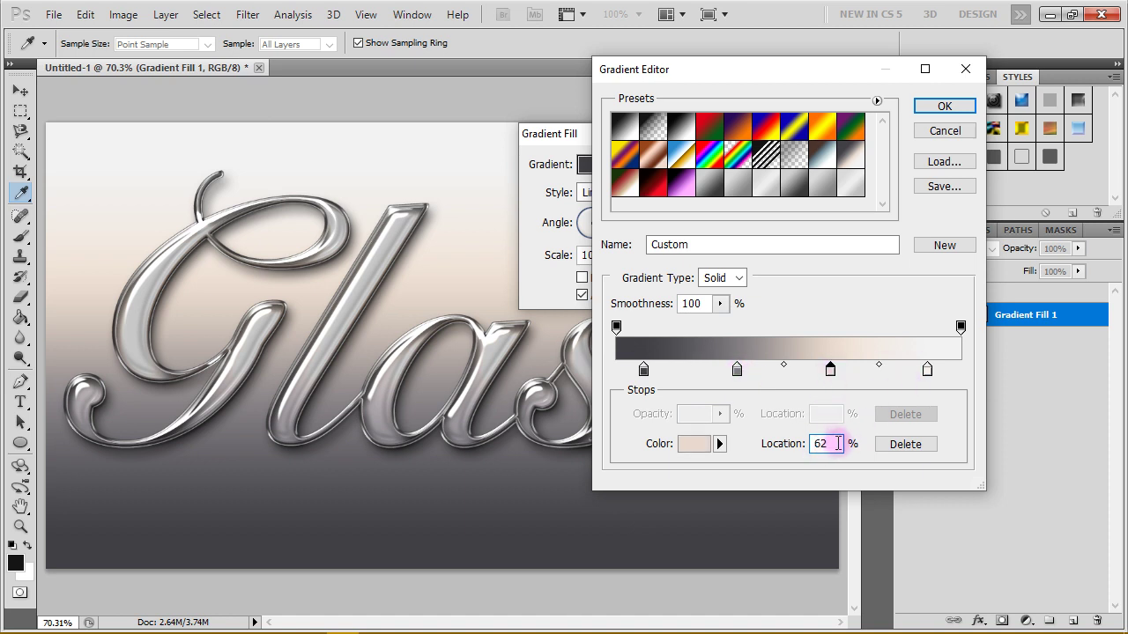
click(927, 370)
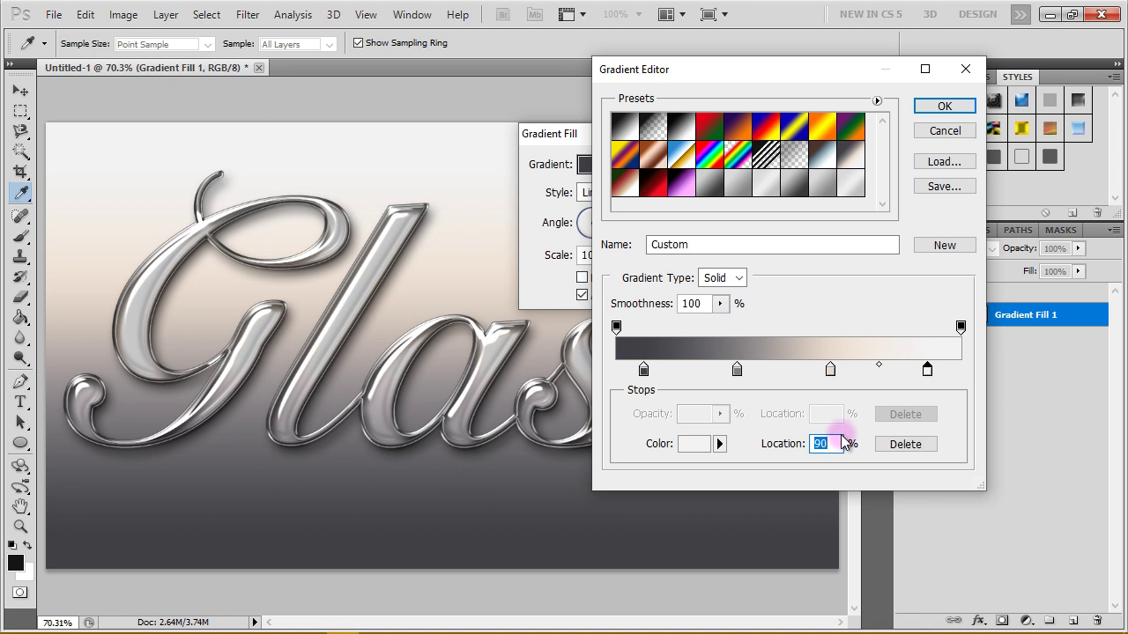
click(643, 370)
Set the 8% stop to #404044 and the 35% stop to #817d80.
double_click(645, 374)
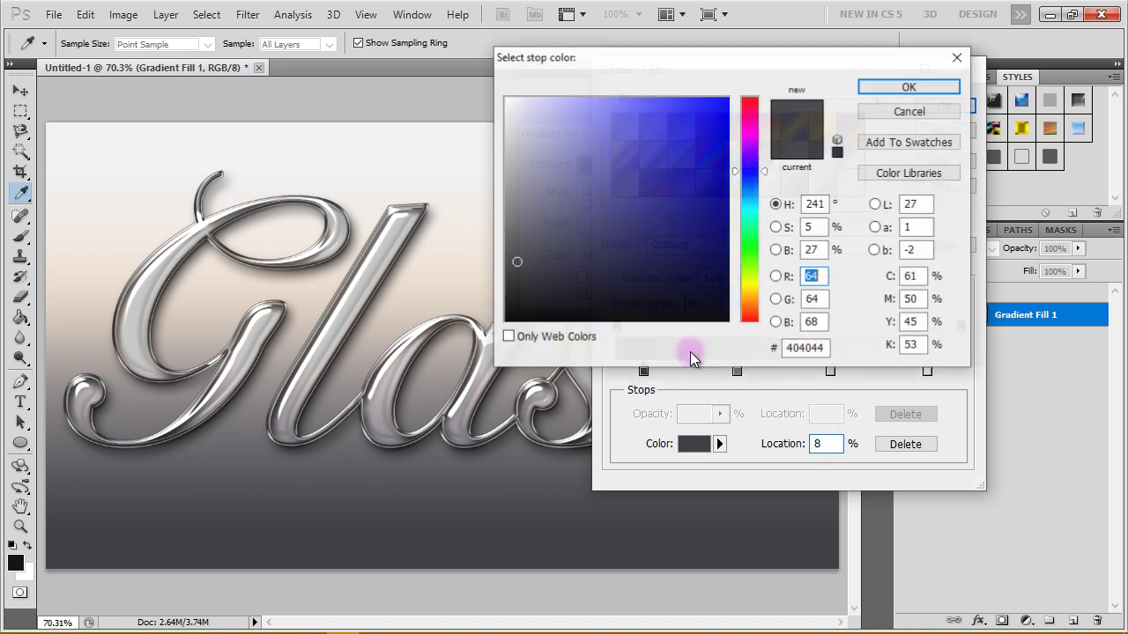
click(909, 89)
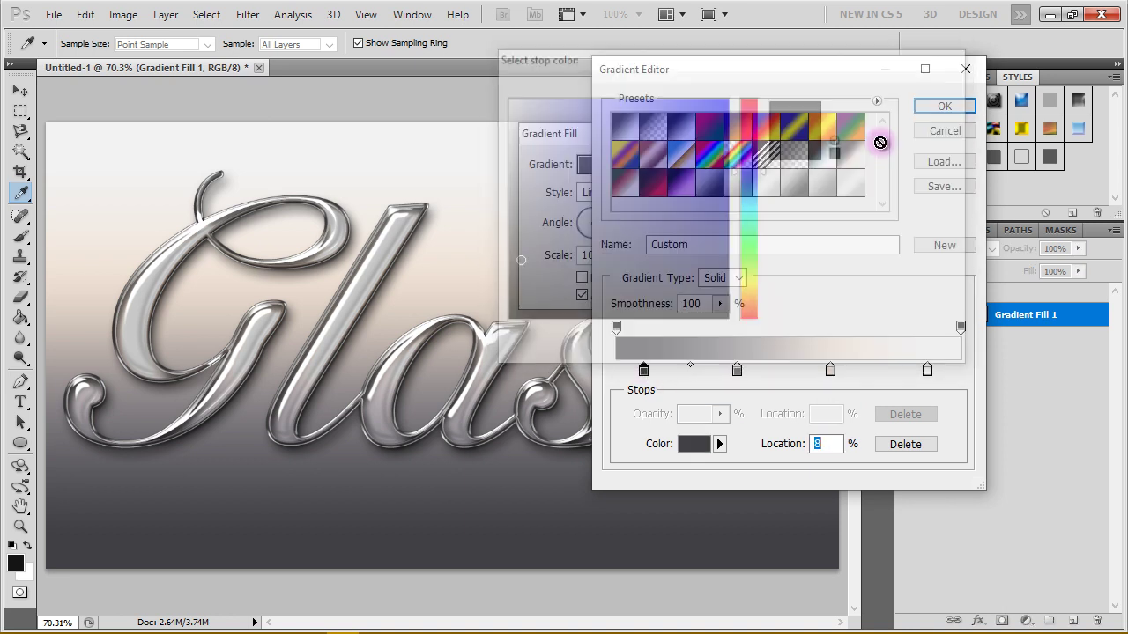
click(736, 370)
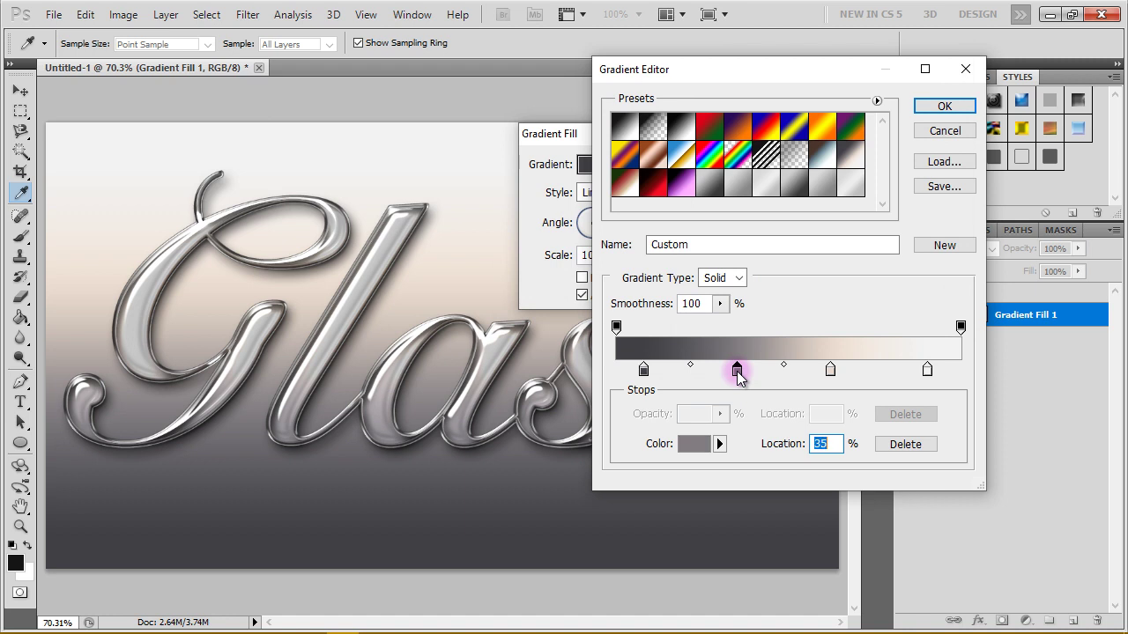
double_click(738, 373)
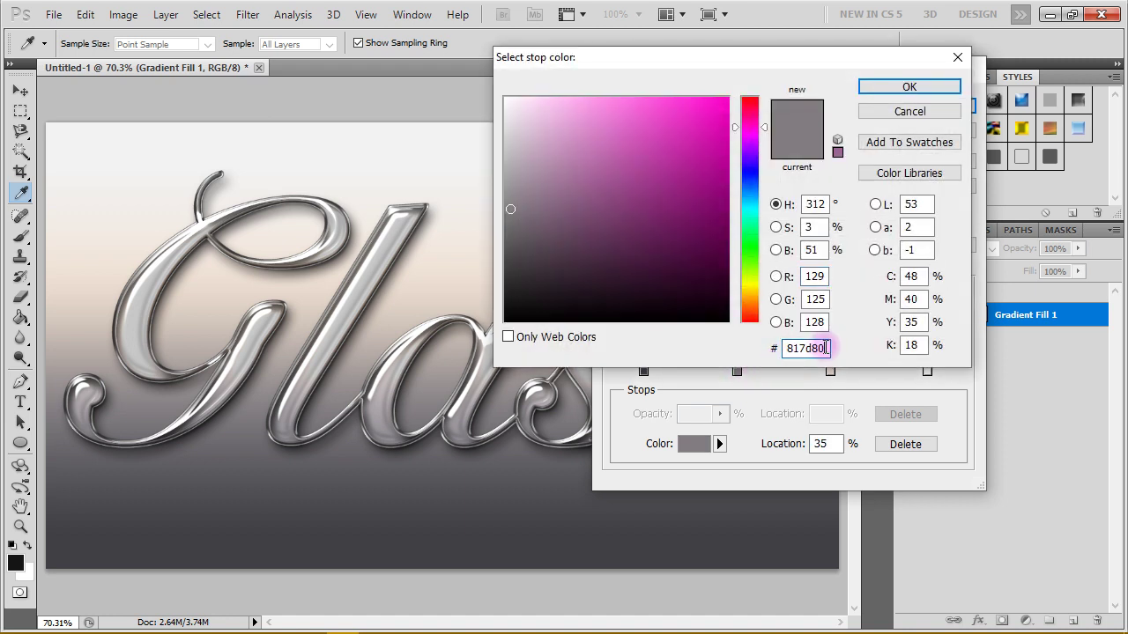
click(888, 89)
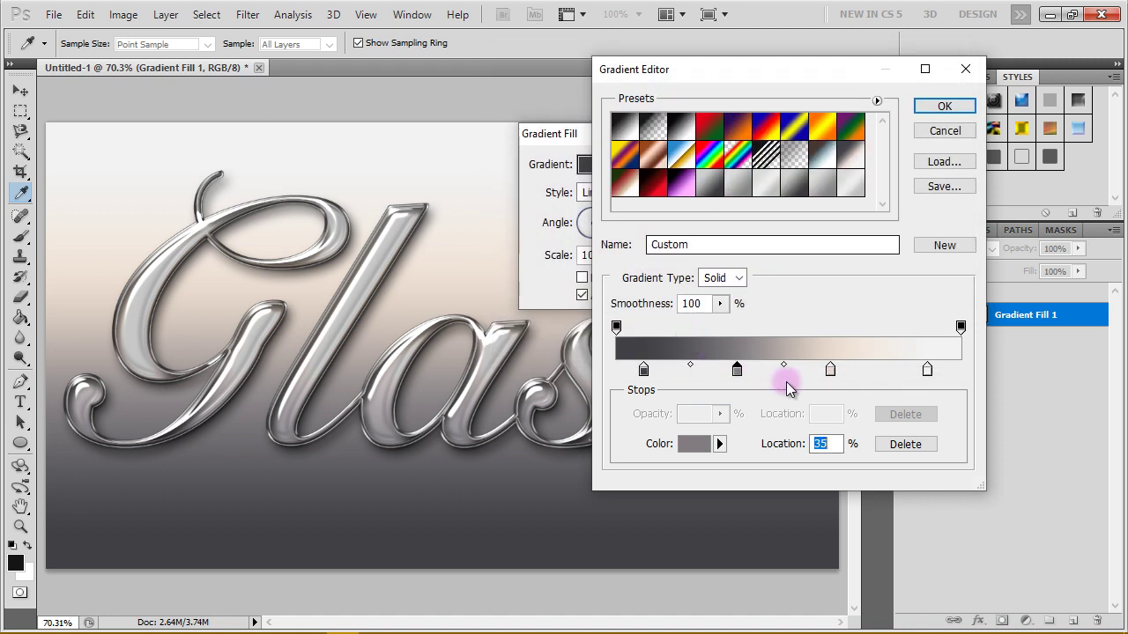
Set the 62% stop to beige #e7dace and the 90% stop to #f2f2f2.
click(831, 370)
double_click(831, 371)
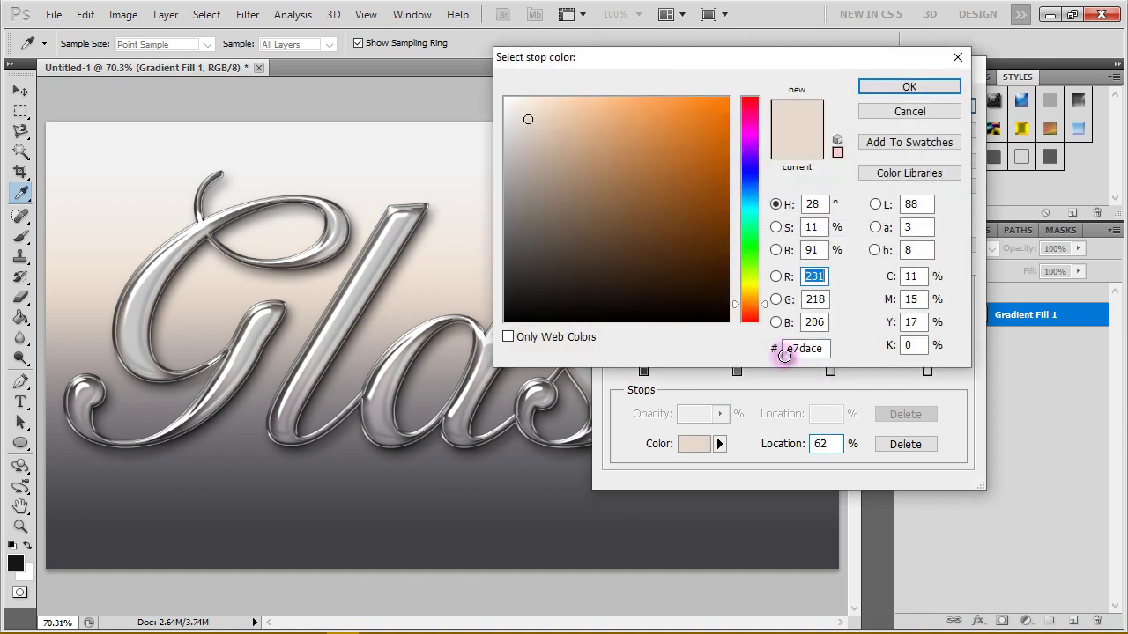
click(815, 350)
click(891, 92)
click(926, 371)
double_click(926, 371)
drag(823, 349, 758, 350)
click(891, 91)
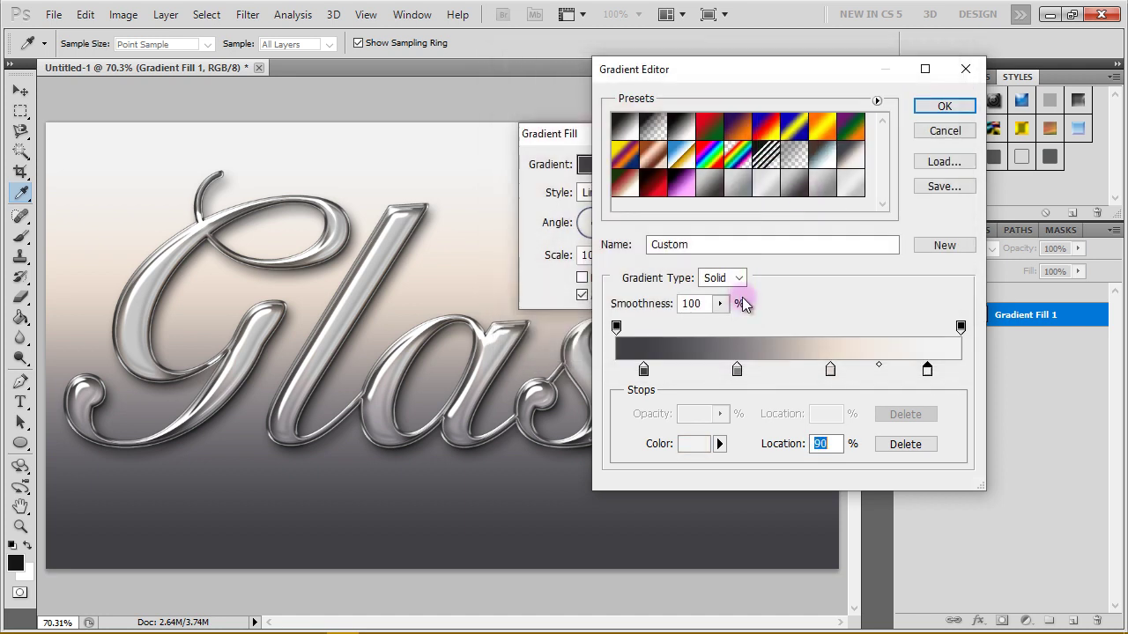
Recheck the dark 8% stop's colour and accept the four-stop gradient.
click(643, 370)
double_click(644, 371)
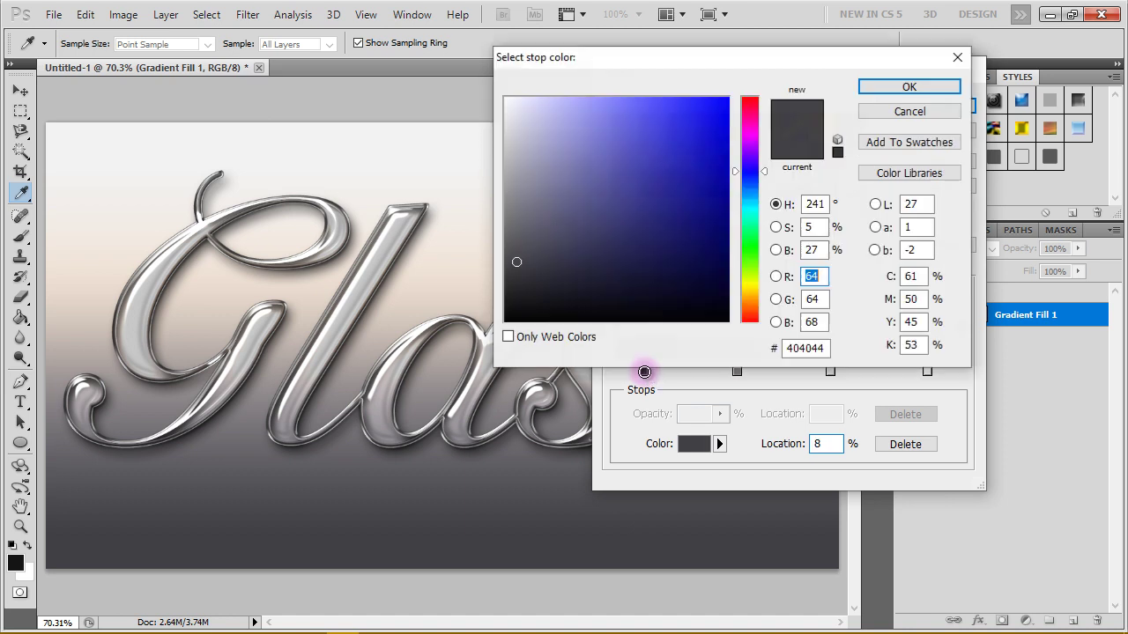
click(818, 349)
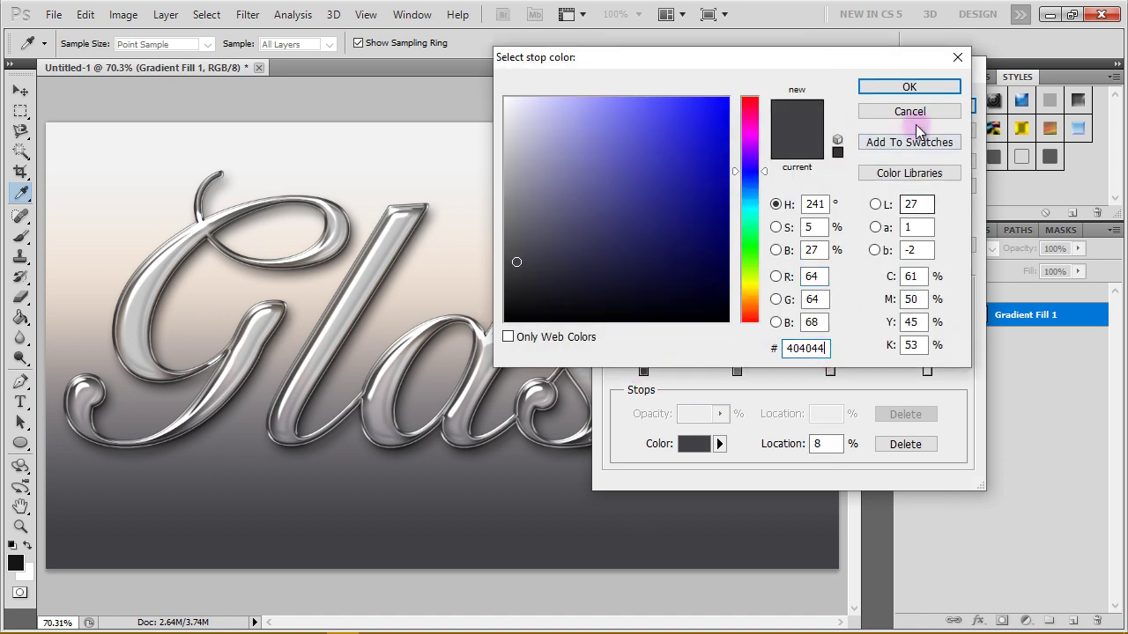
click(912, 88)
click(929, 107)
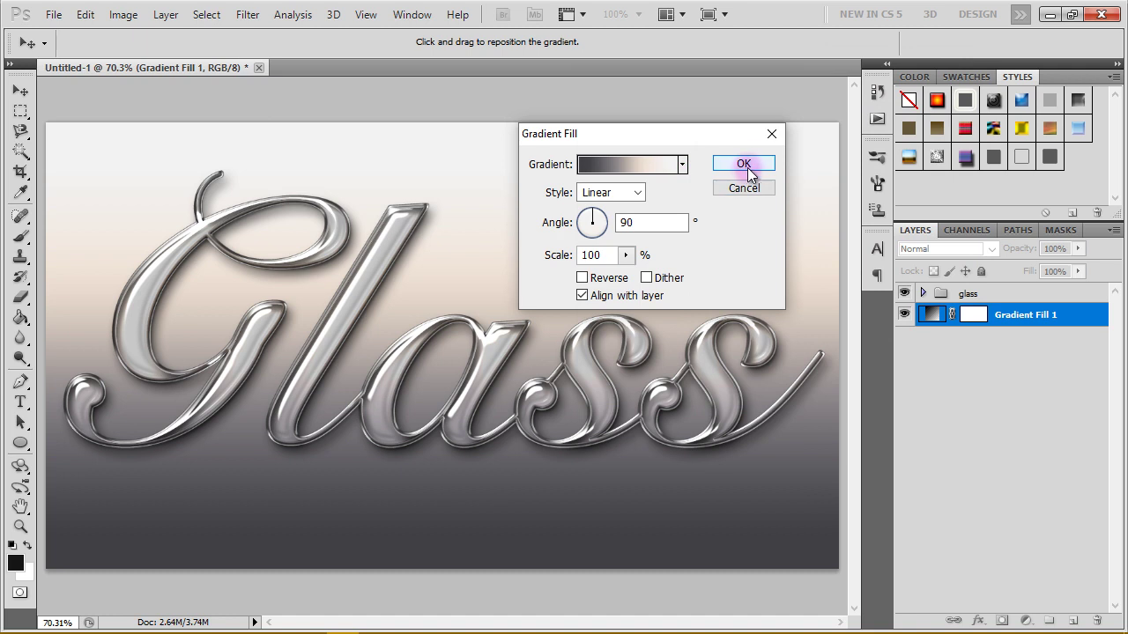
Set the gradient fill angle to 71.57° and apply the background fill.
drag(597, 220, 600, 223)
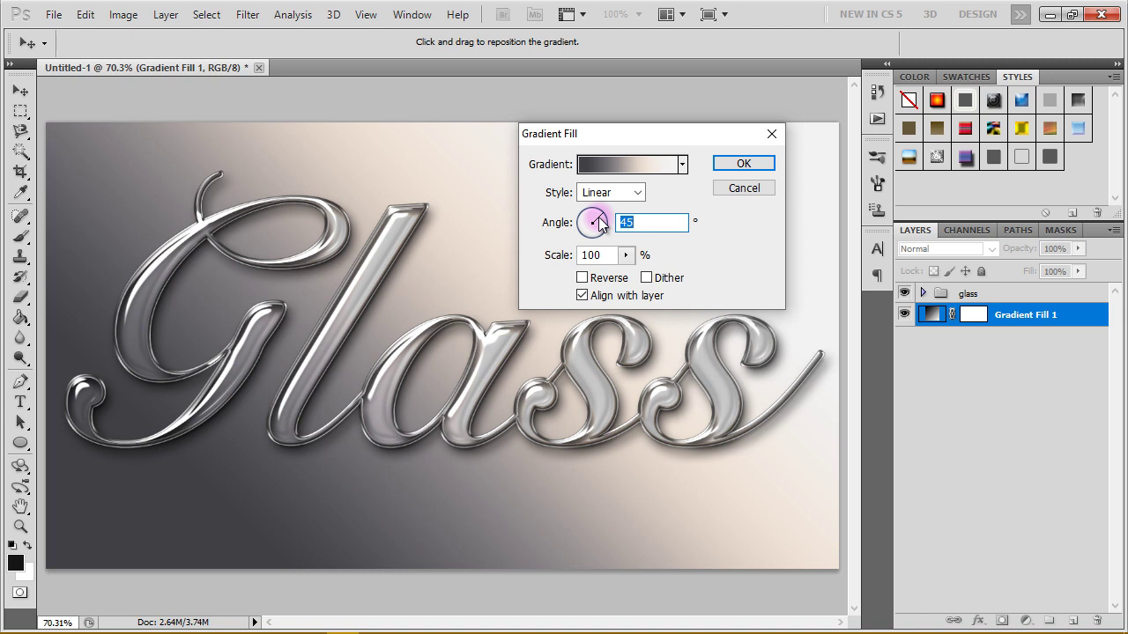
drag(599, 222, 597, 220)
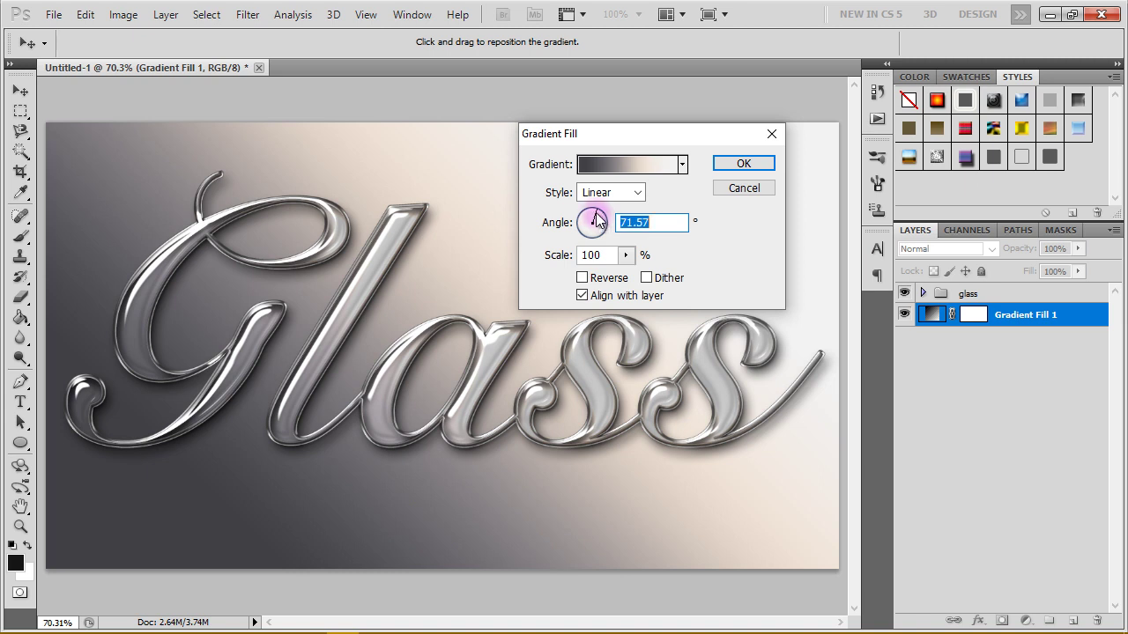
click(747, 164)
key(z)
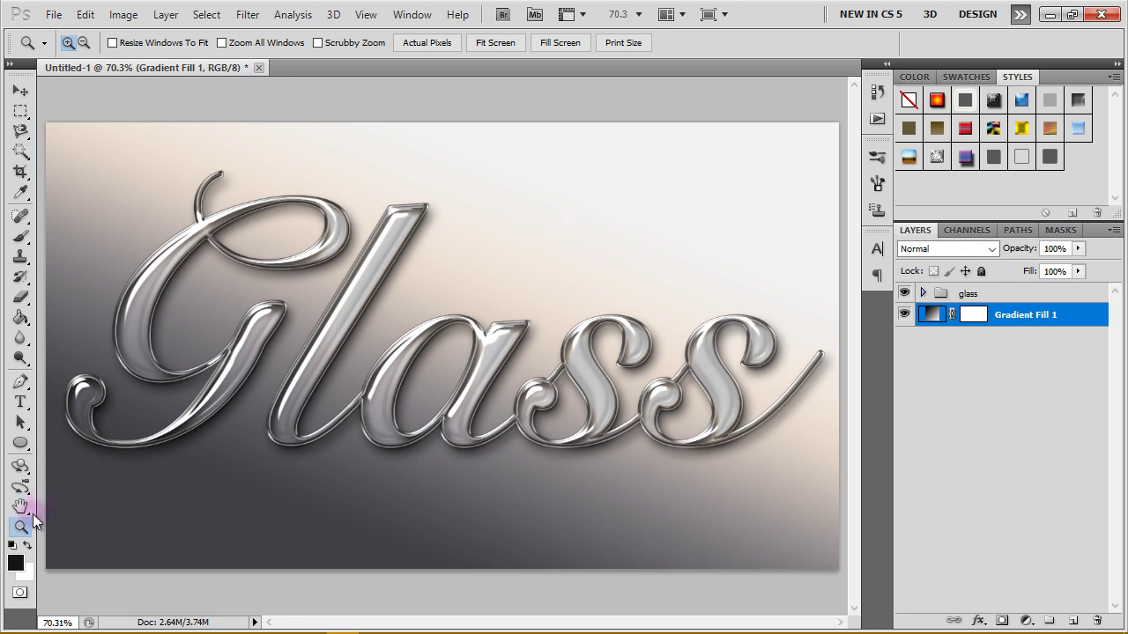
Show the finished Glass artwork at actual pixels with panels hidden, centred on the text.
click(430, 43)
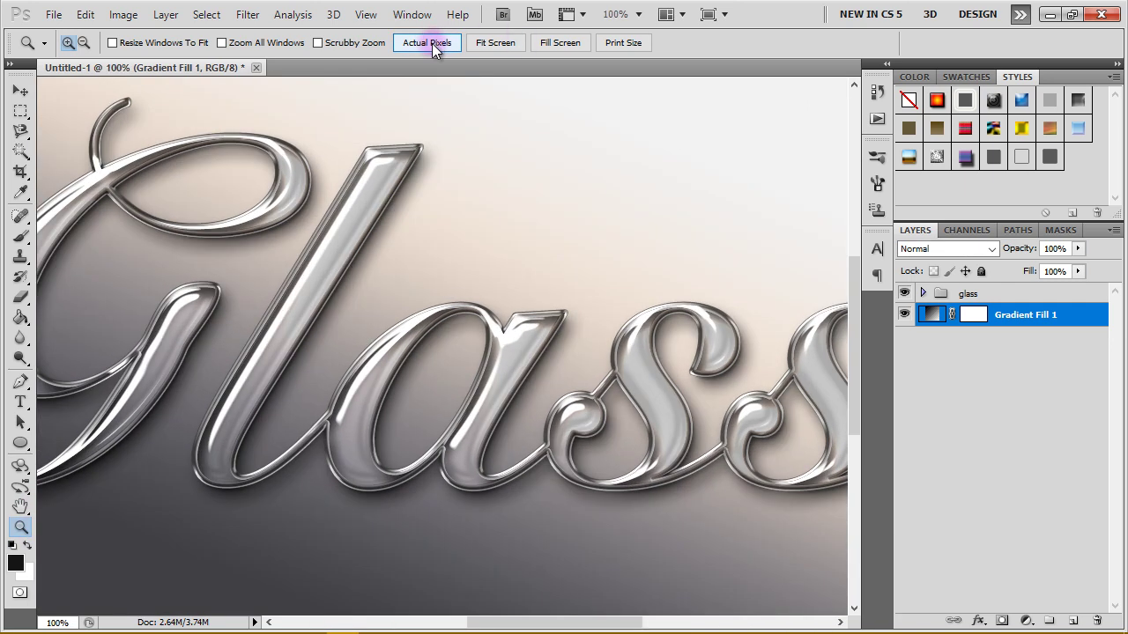
key(Tab)
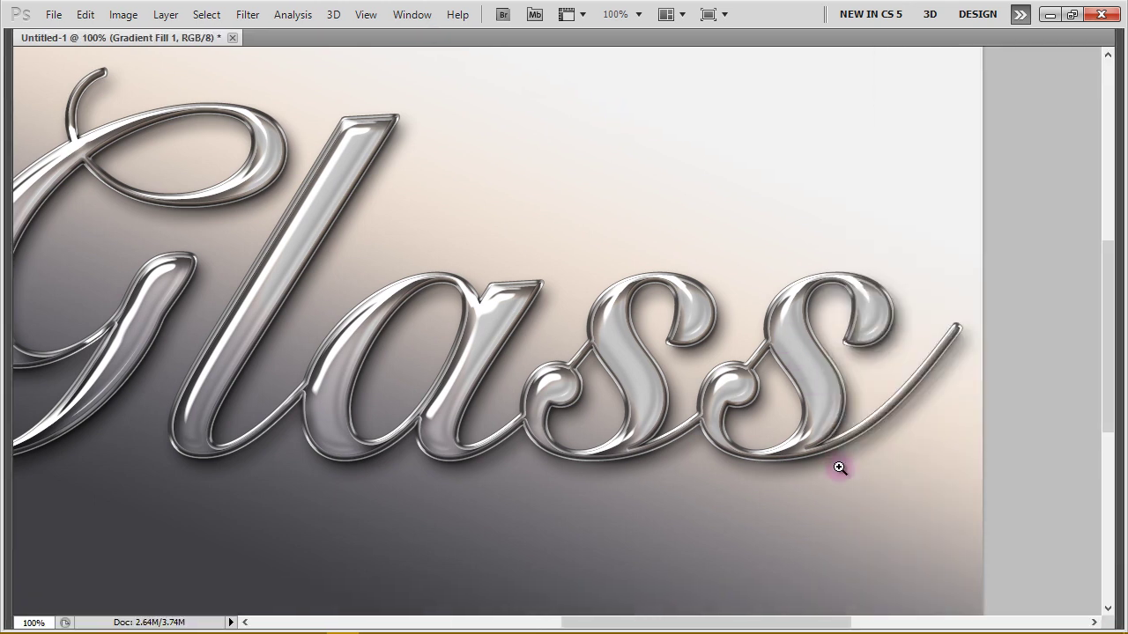
drag(803, 623, 771, 626)
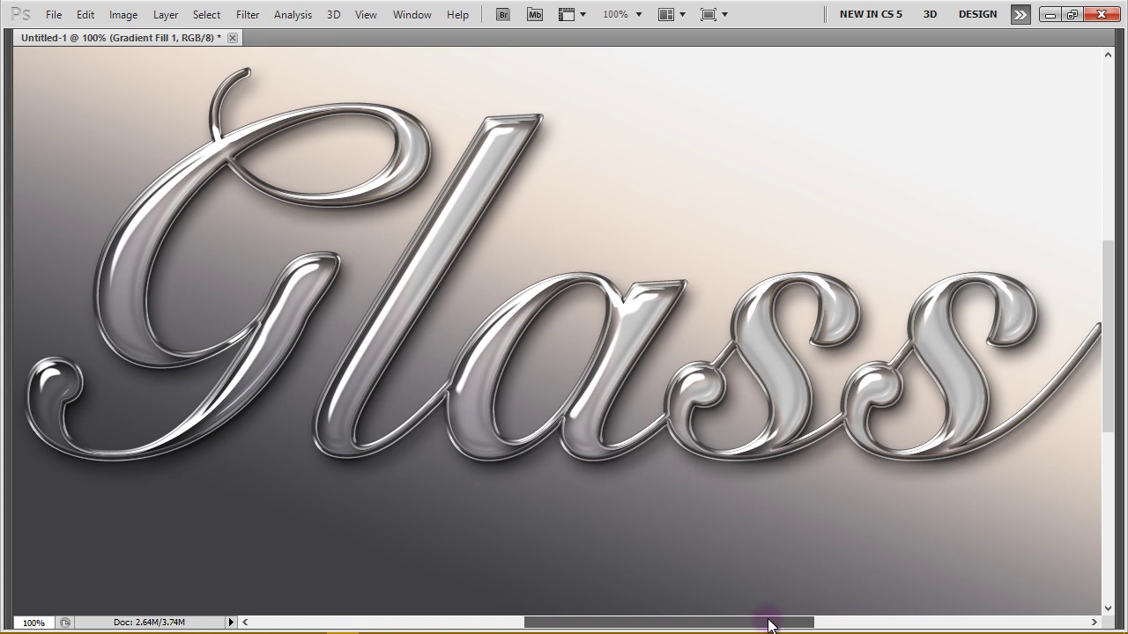